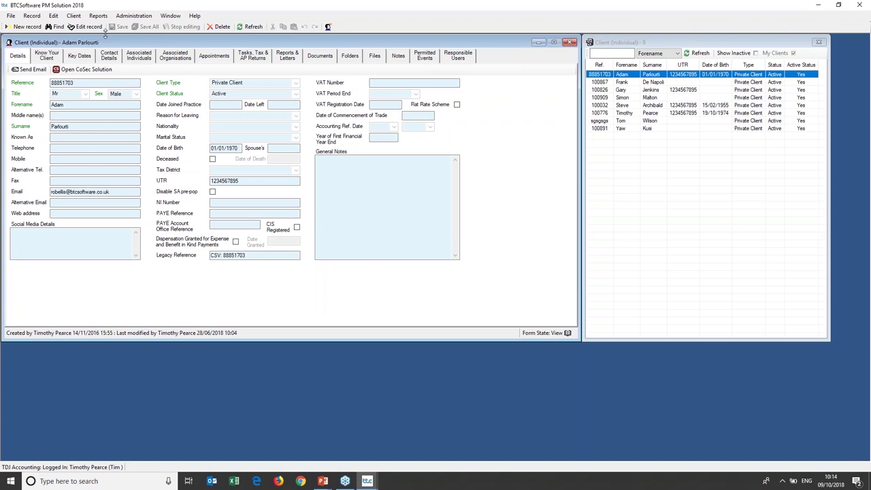
Open the Client menu to show the available client record types.
{"action": "left_click", "coordinate": [76, 17]}
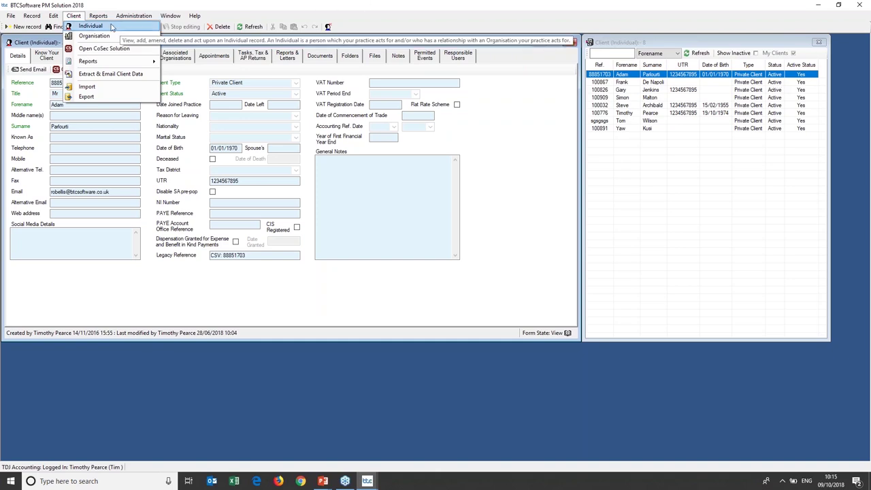
Switch to organisation clients and select Smith Software Of Hammersmith Ltd.
{"action": "left_click", "coordinate": [93, 36]}
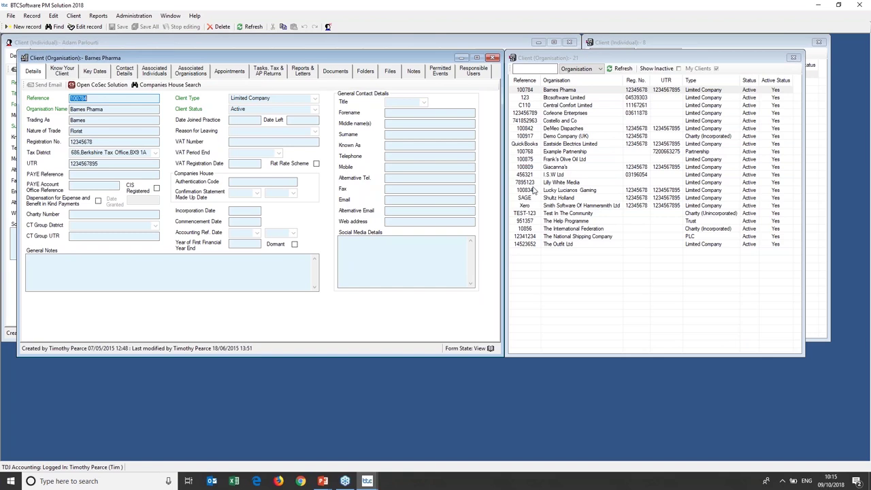
{"action": "left_click", "coordinate": [553, 205]}
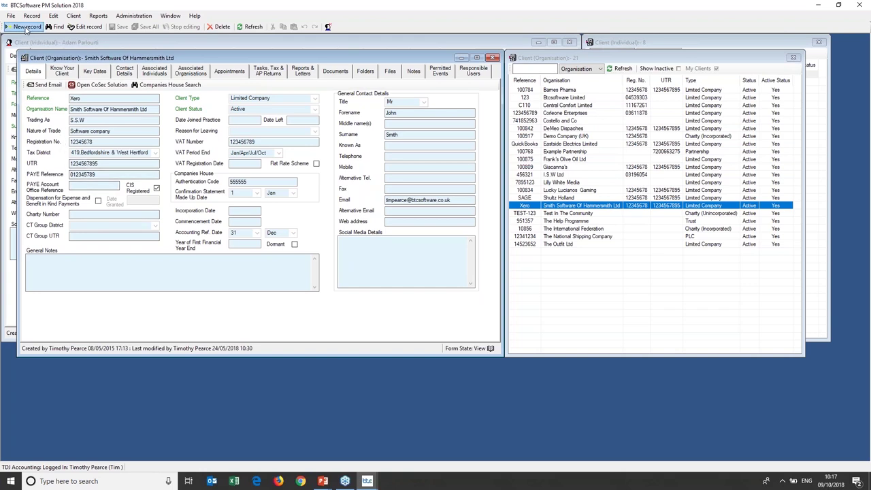
Start a new organisation record, check its Client Type list, then close it without saving.
{"action": "left_click", "coordinate": [26, 27]}
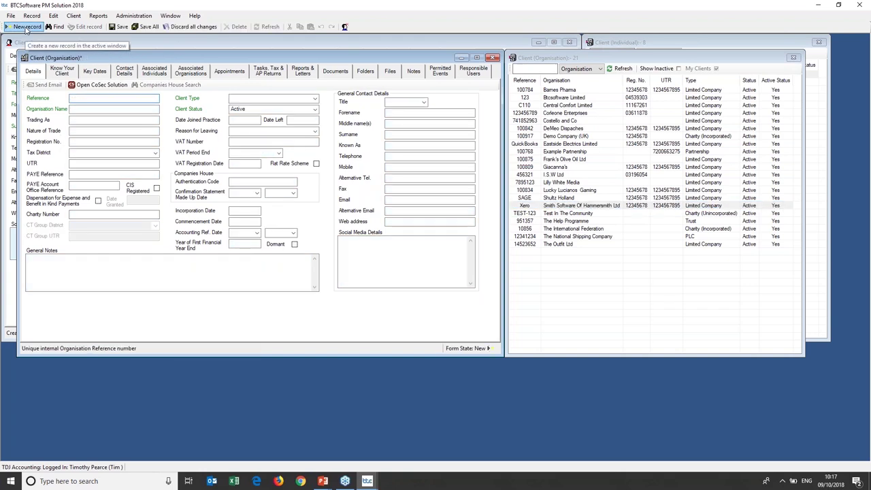
{"action": "left_click", "coordinate": [315, 99]}
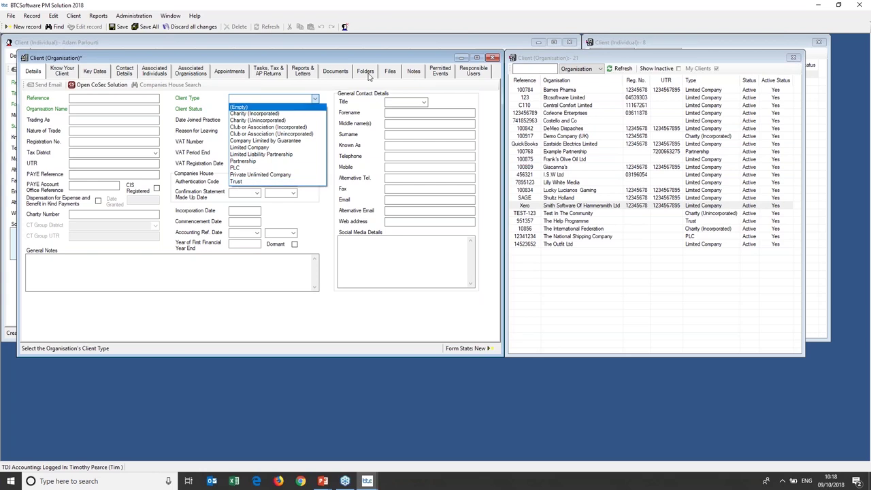
{"action": "left_click", "coordinate": [493, 59]}
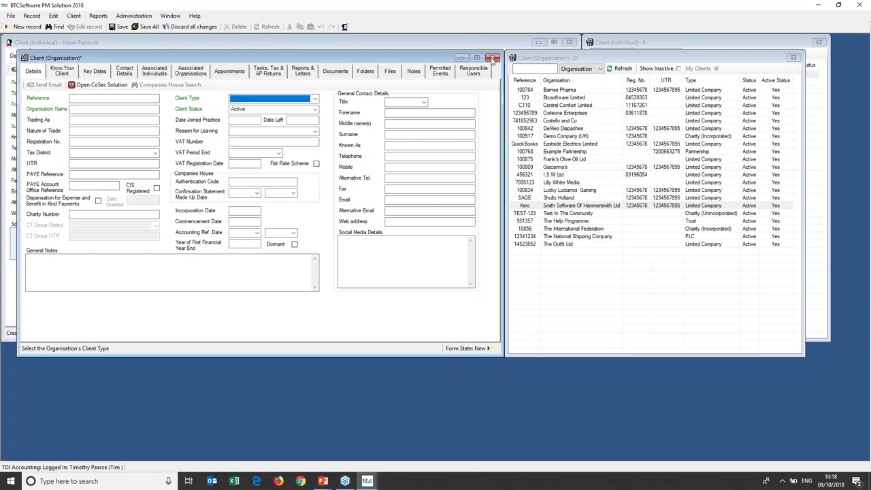
{"action": "left_click", "coordinate": [493, 59]}
{"action": "left_click", "coordinate": [443, 273]}
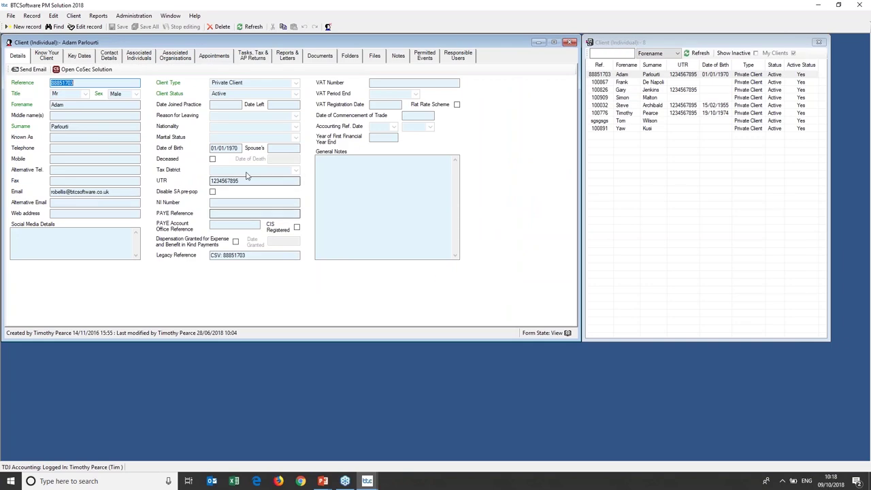
Reopen Smith Software Of Hammersmith Ltd's organisation record and briefly view the CoSec Solution sign-in page.
{"action": "left_click", "coordinate": [74, 16]}
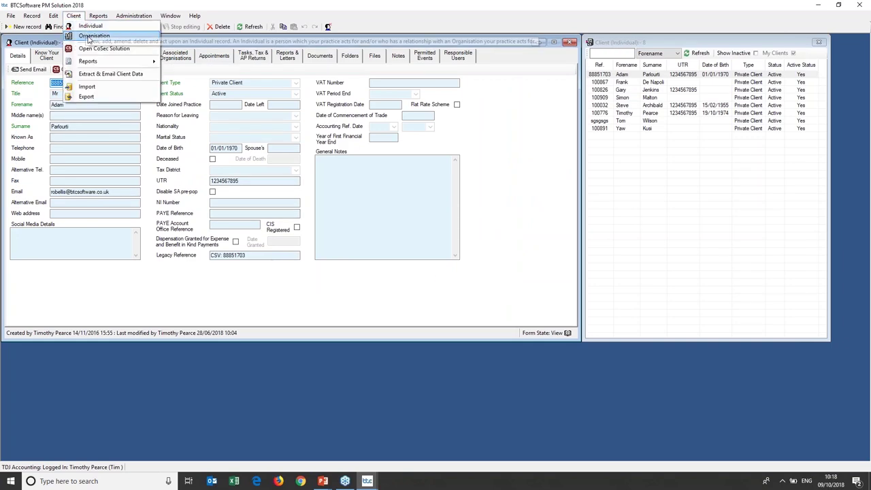
{"action": "left_click", "coordinate": [89, 37]}
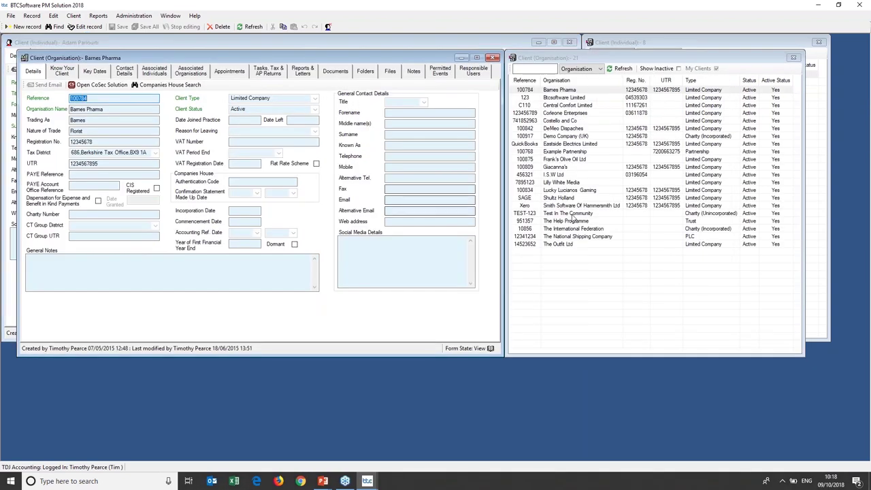
{"action": "left_click", "coordinate": [572, 205]}
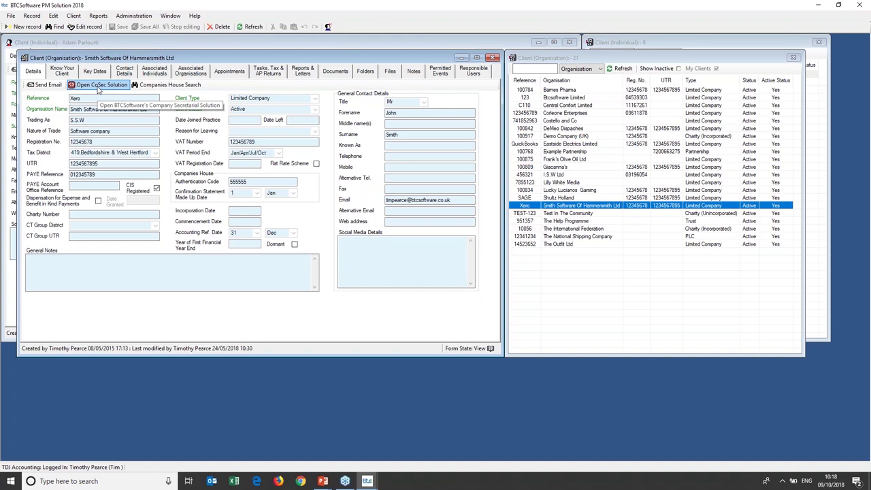
{"action": "left_click", "coordinate": [99, 85]}
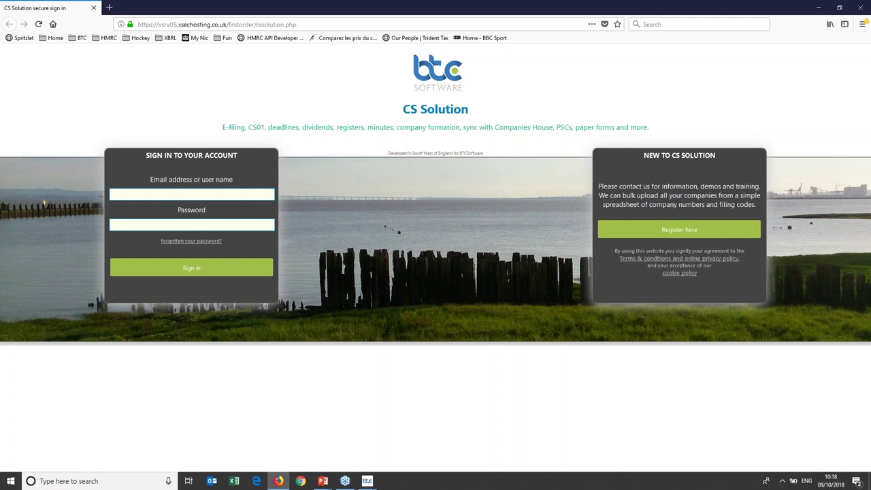
{"action": "left_click", "coordinate": [863, 7]}
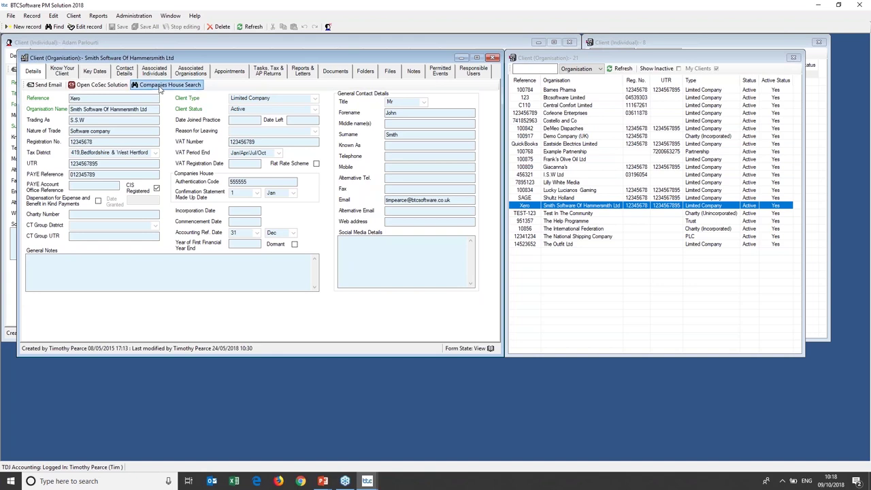
Cancel the Companies House company search and close the Client (Individual) window.
{"action": "left_click", "coordinate": [162, 85]}
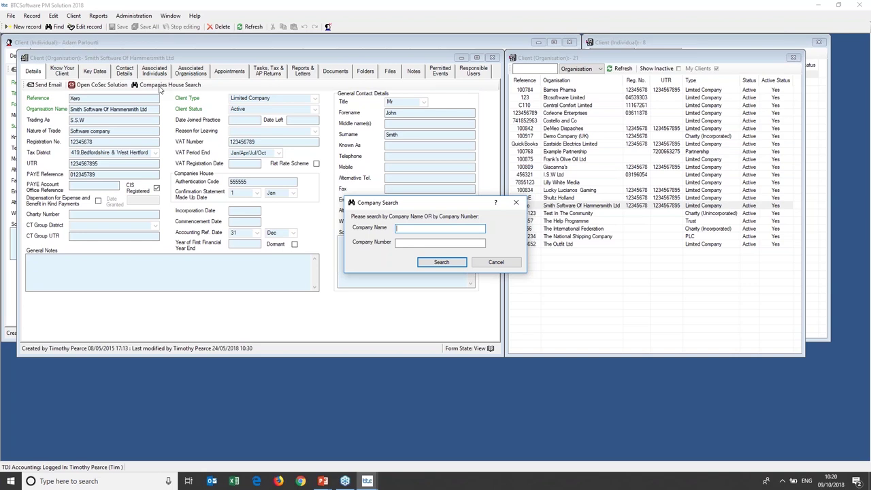
{"action": "left_click", "coordinate": [516, 202]}
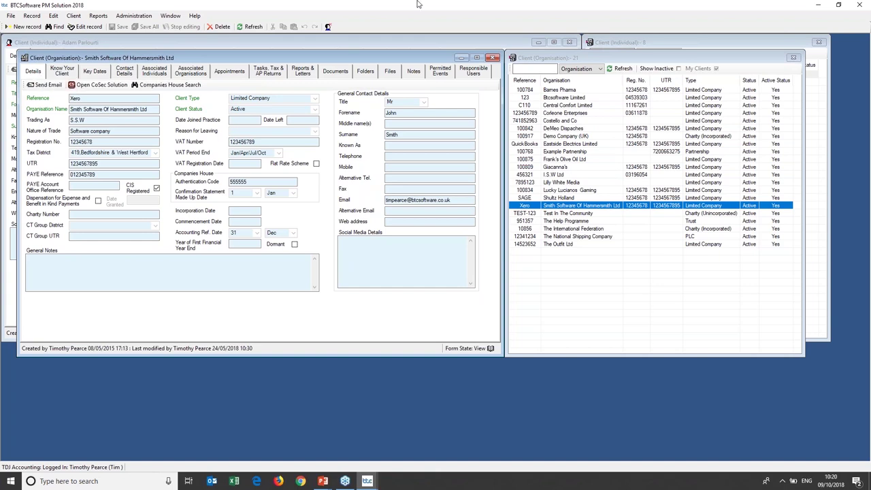
{"action": "left_click", "coordinate": [569, 42]}
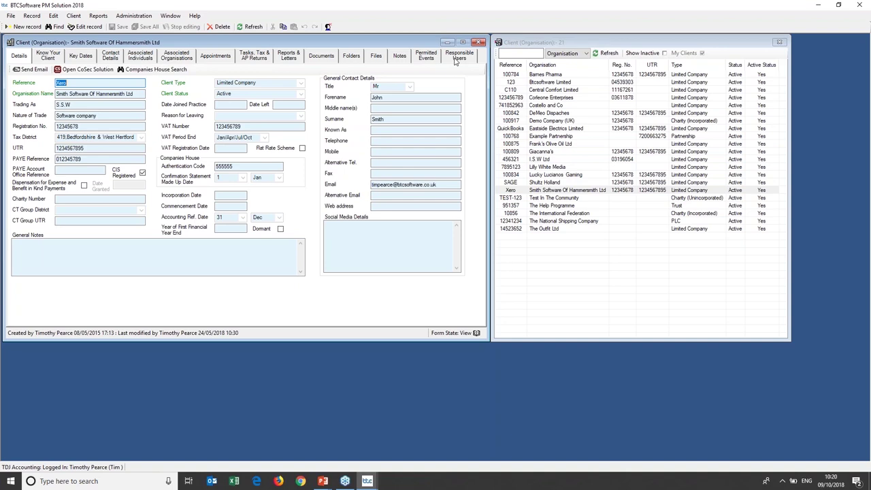
Select Smith Software Of Hammersmith Ltd and show its Details tab.
{"action": "left_click", "coordinate": [556, 192]}
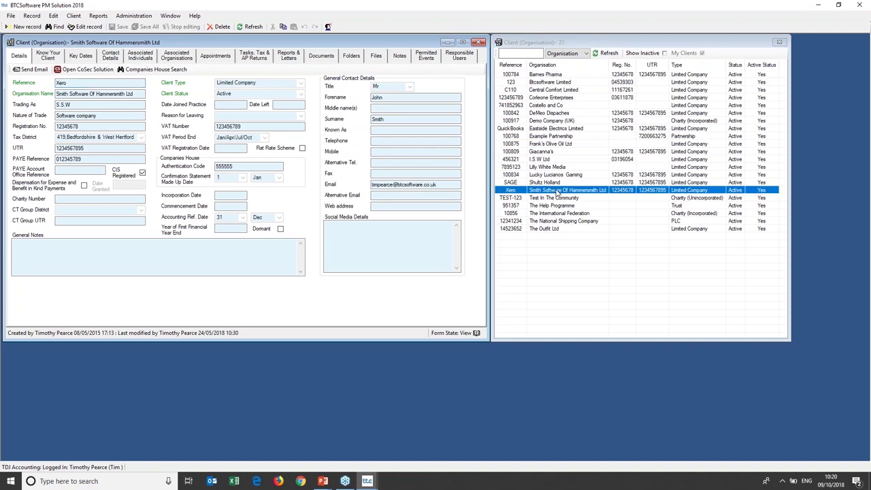
{"action": "left_click", "coordinate": [22, 56]}
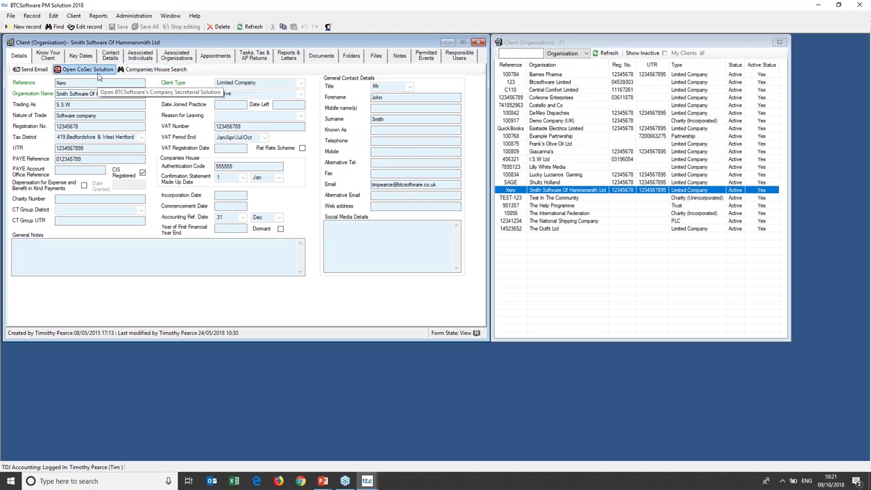
On Know Your Client, start a Move In Document and view its Category options.
{"action": "left_click", "coordinate": [51, 60]}
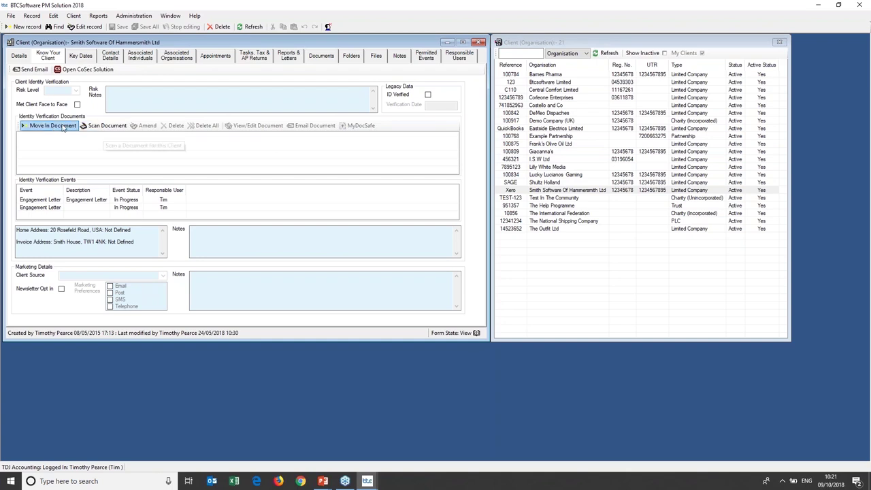
{"action": "left_click", "coordinate": [63, 128]}
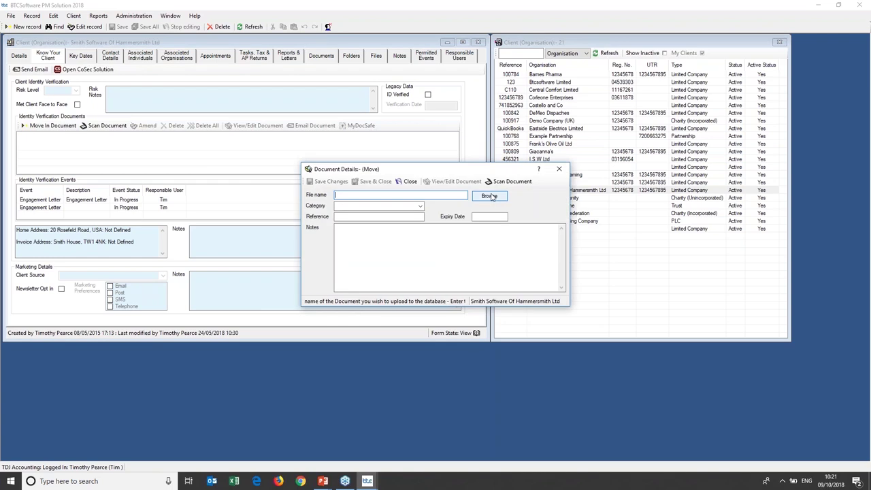
{"action": "left_click", "coordinate": [415, 205]}
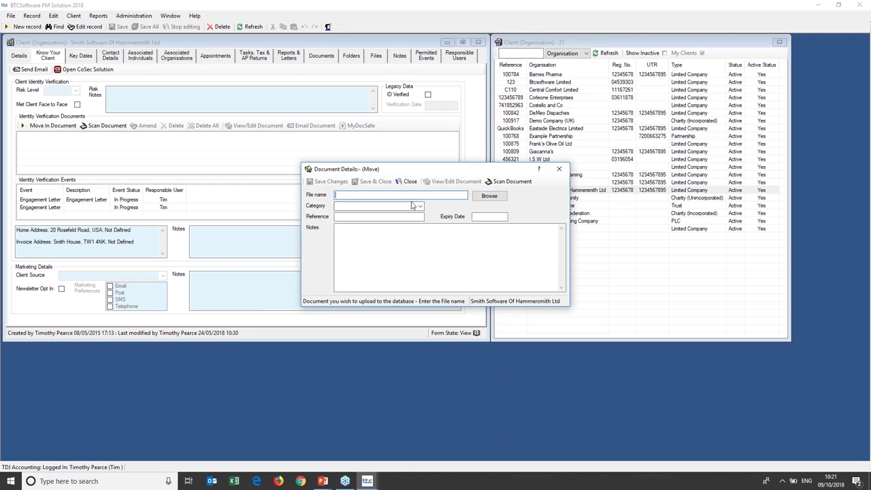
{"action": "left_click", "coordinate": [420, 207]}
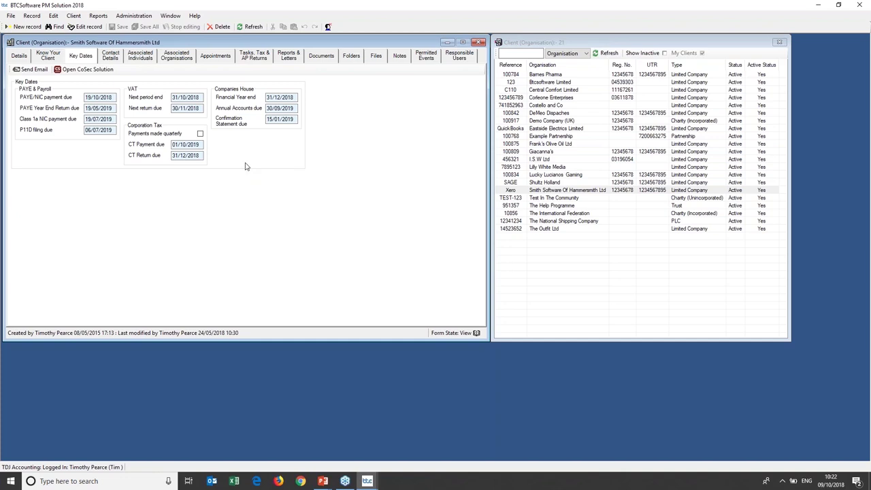
Start a new contact address, discard it unsaved, and show the Associated Individuals tab.
{"action": "left_click", "coordinate": [114, 59]}
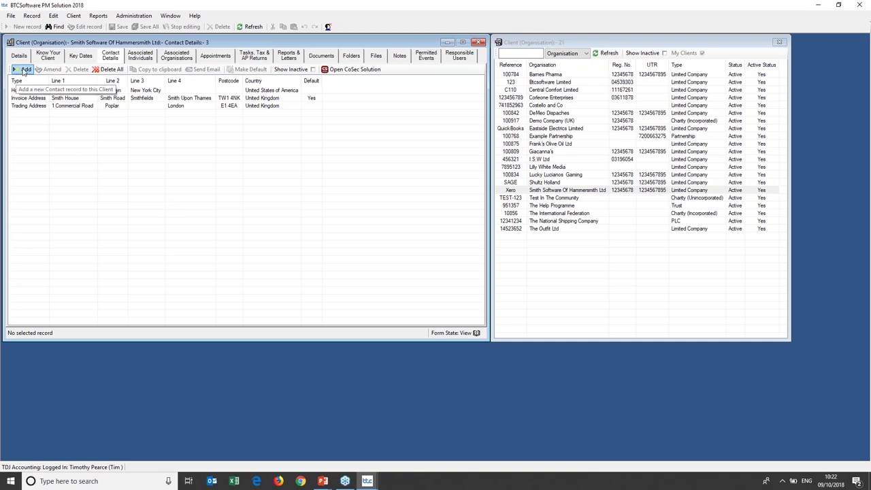
{"action": "left_click", "coordinate": [24, 70]}
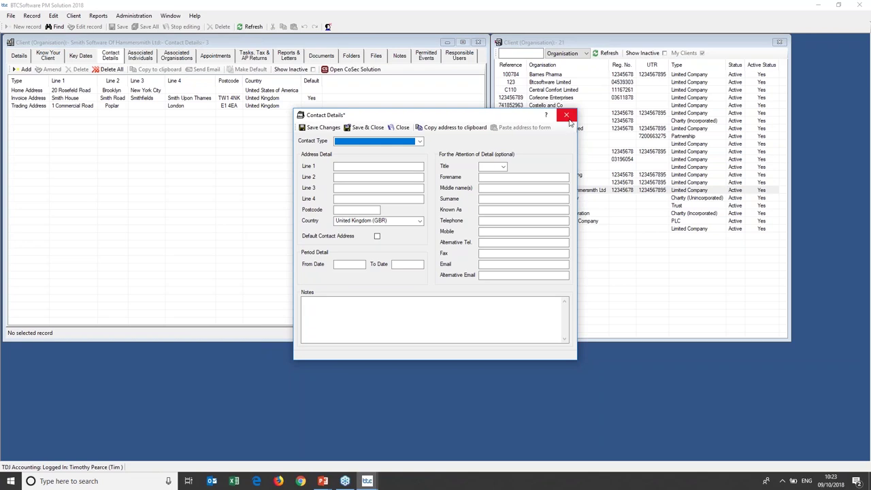
{"action": "left_click", "coordinate": [568, 117]}
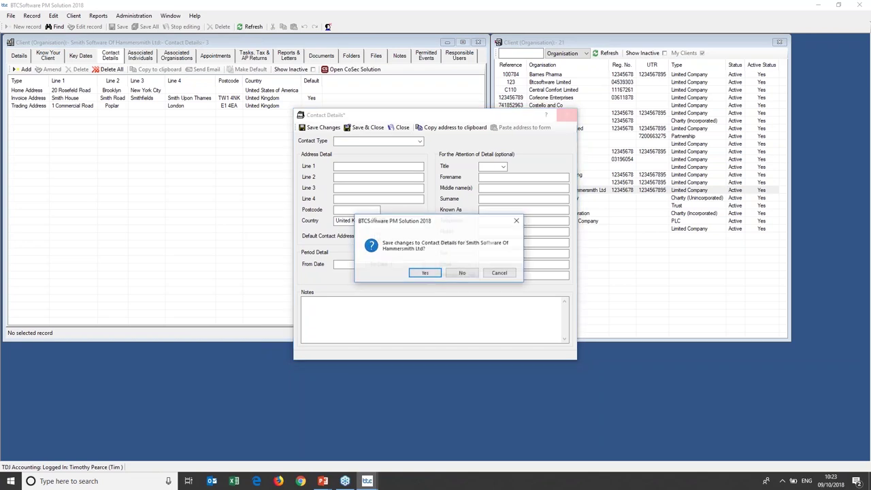
{"action": "left_click", "coordinate": [461, 273]}
{"action": "left_click", "coordinate": [141, 58]}
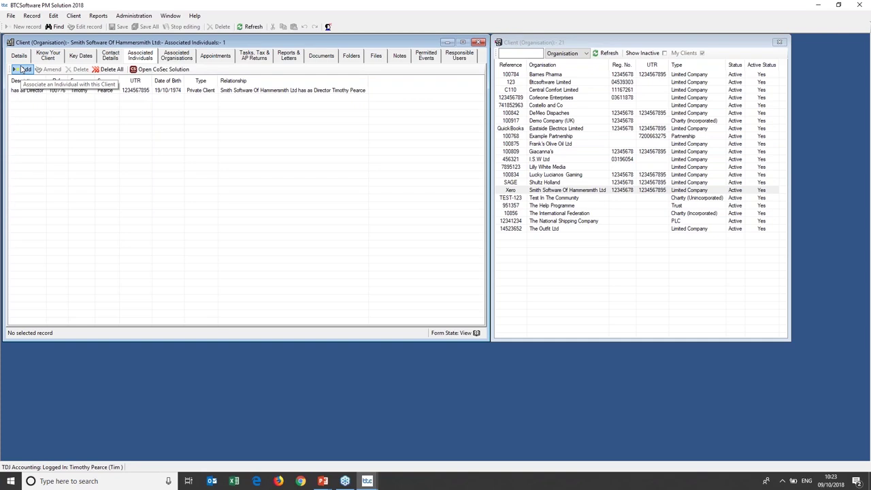
{"action": "left_click", "coordinate": [24, 70]}
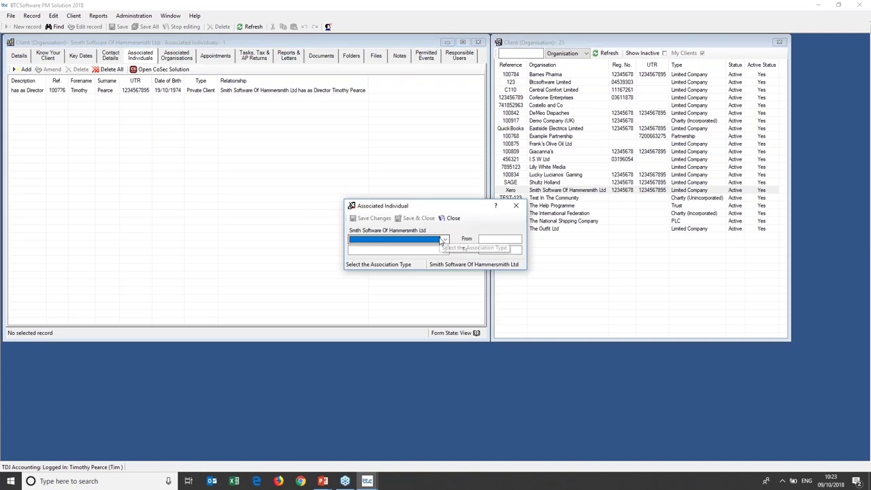
{"action": "left_click", "coordinate": [445, 240]}
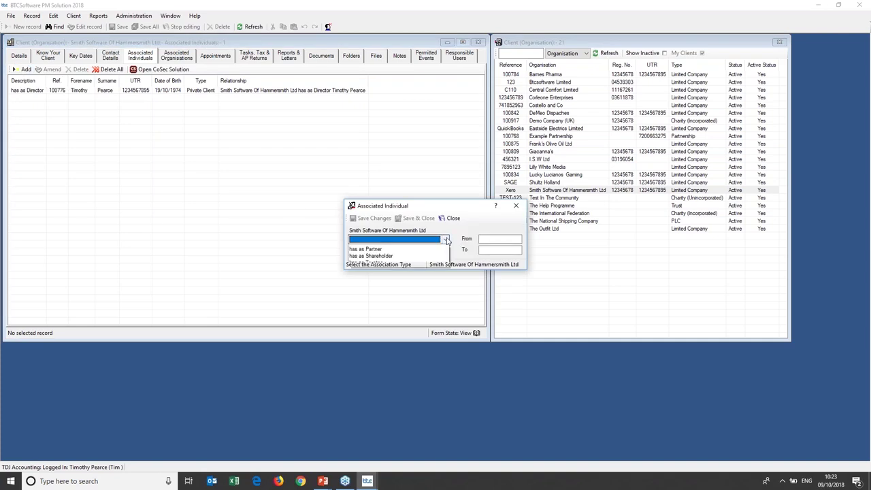
{"action": "left_click", "coordinate": [446, 239]}
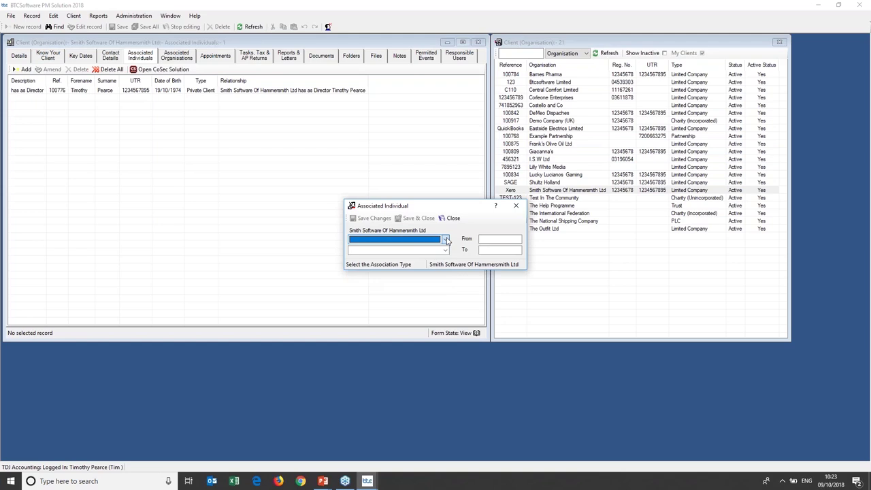
{"action": "left_click", "coordinate": [446, 250]}
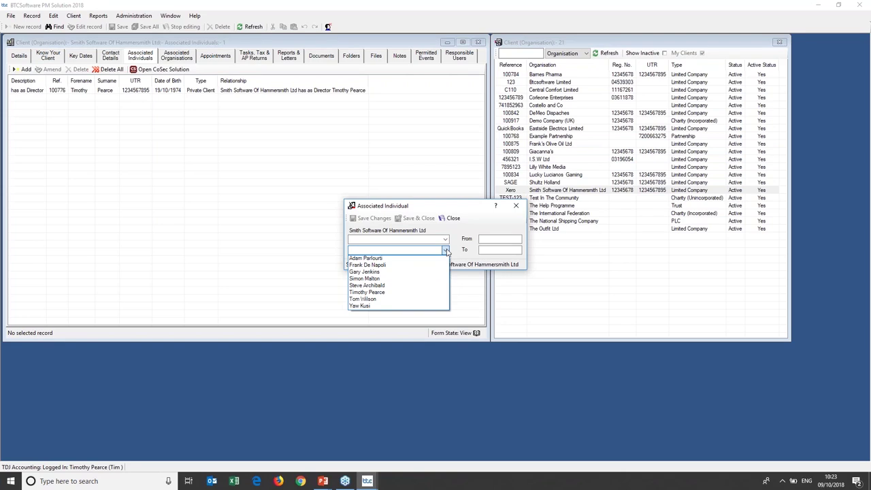
{"action": "left_click", "coordinate": [516, 206]}
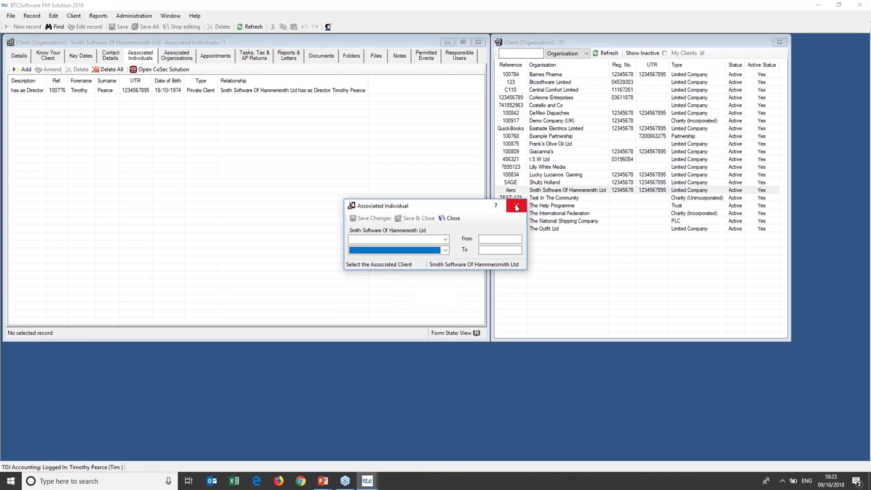
{"action": "left_click", "coordinate": [516, 207]}
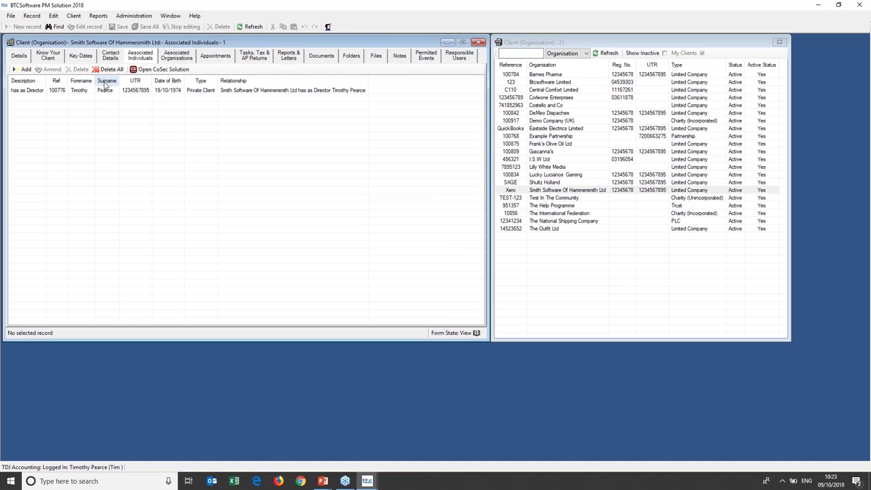
View Associated Organisations, then the Appointments with two Yearly Client Review meetings.
{"action": "left_click", "coordinate": [174, 58]}
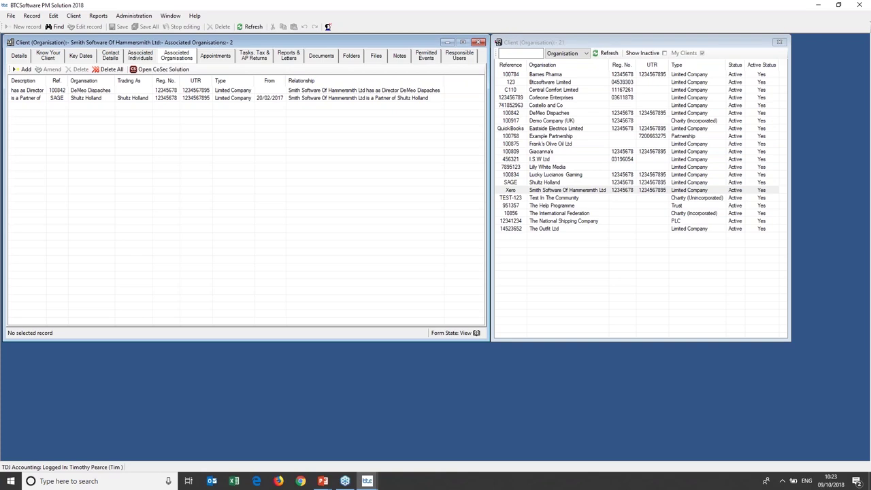
{"action": "left_click", "coordinate": [220, 61]}
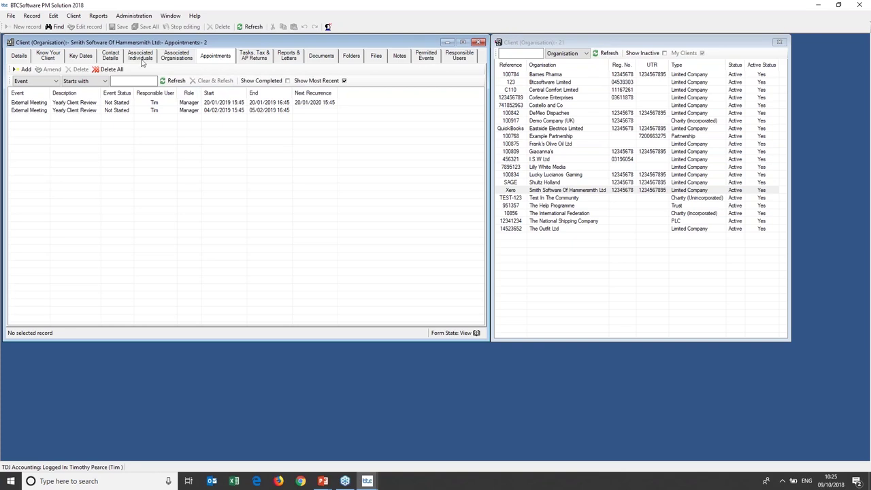
Open the Reports menu to display the Tax Return Status submenu.
{"action": "left_click", "coordinate": [101, 17]}
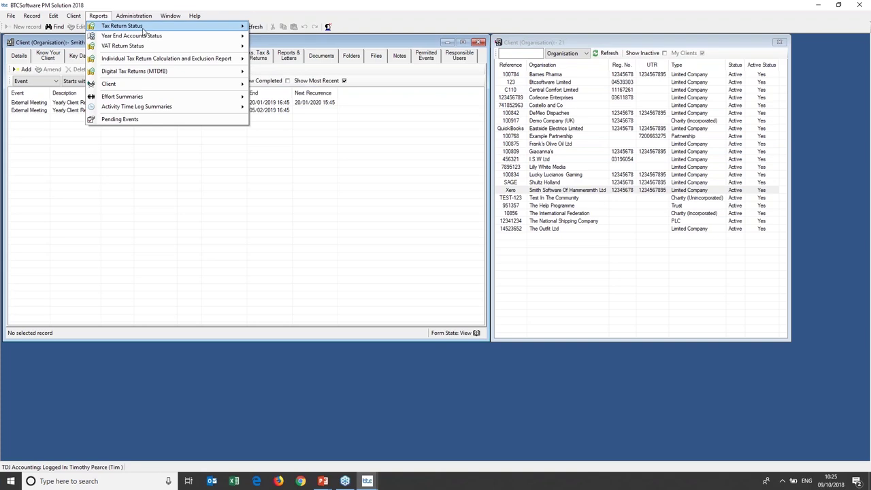
{"action": "mouse_move", "coordinate": [172, 28]}
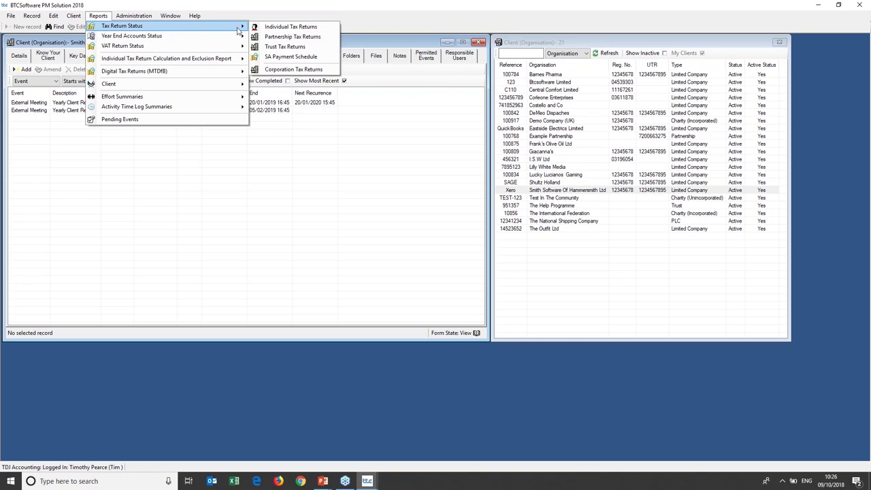
List individual tax returns for tax year 2014 with completed ones shown, and select the completed return.
{"action": "left_click", "coordinate": [326, 28]}
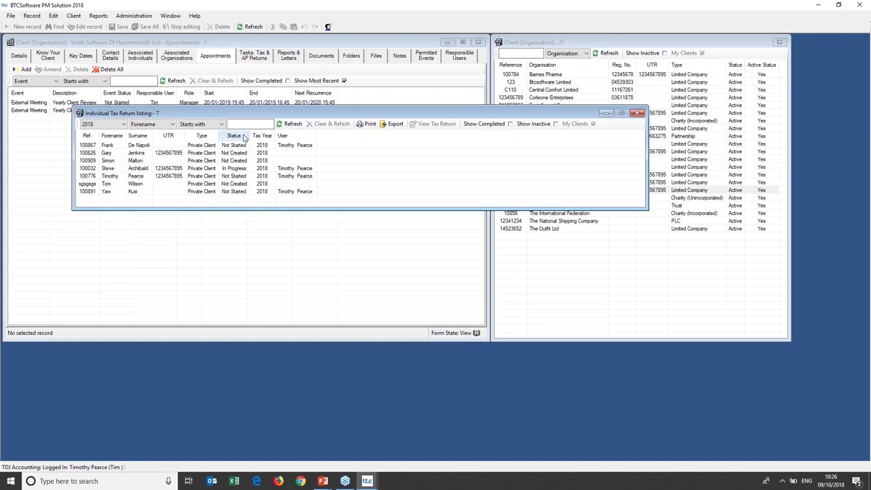
{"action": "left_click", "coordinate": [117, 124]}
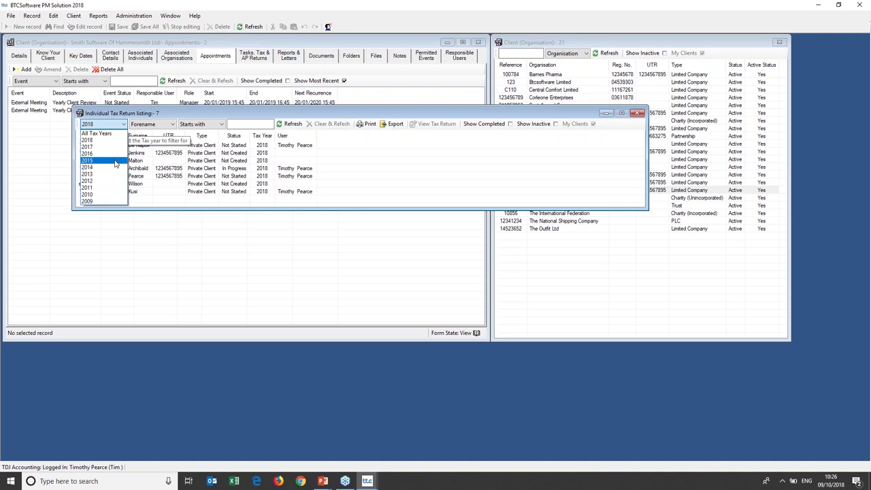
{"action": "left_click", "coordinate": [116, 164]}
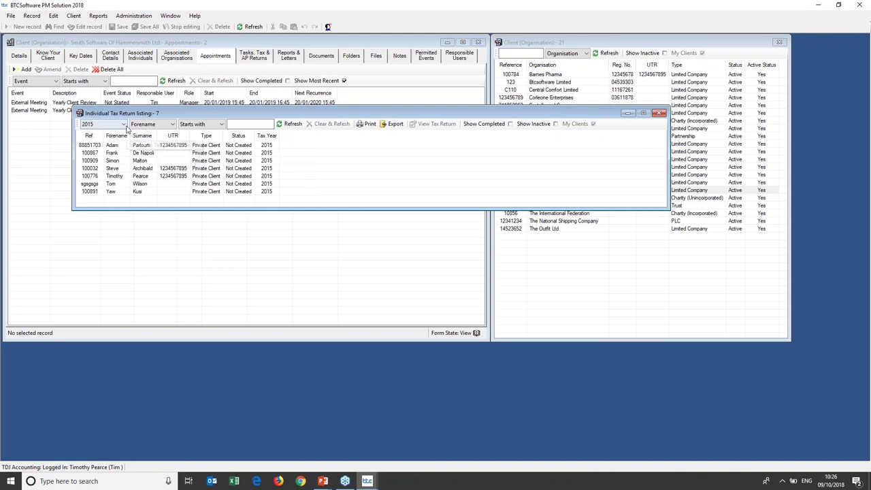
{"action": "left_click", "coordinate": [124, 125]}
{"action": "left_click", "coordinate": [115, 169]}
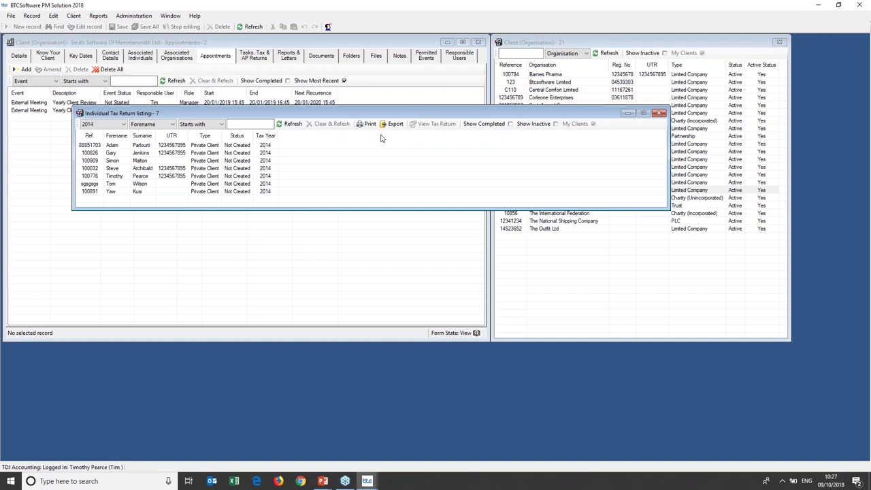
{"action": "left_click", "coordinate": [487, 125]}
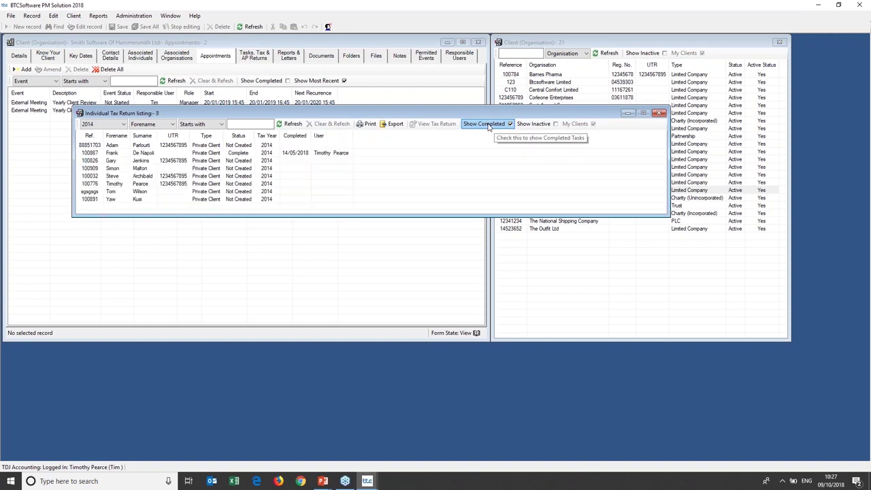
{"action": "left_click", "coordinate": [275, 155]}
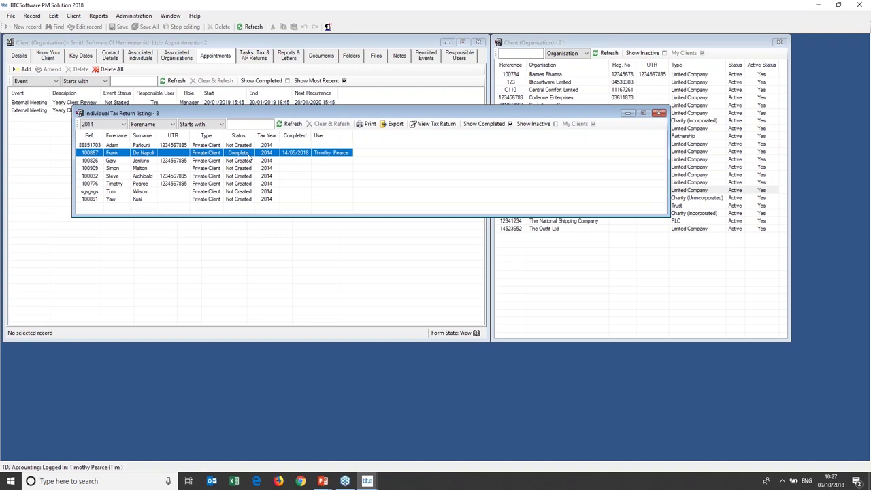
{"action": "left_click", "coordinate": [658, 114]}
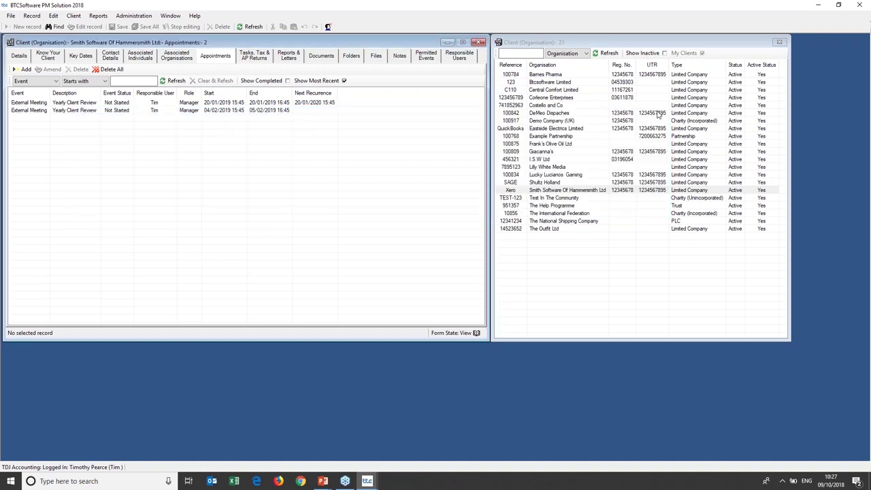
{"action": "left_click", "coordinate": [99, 15]}
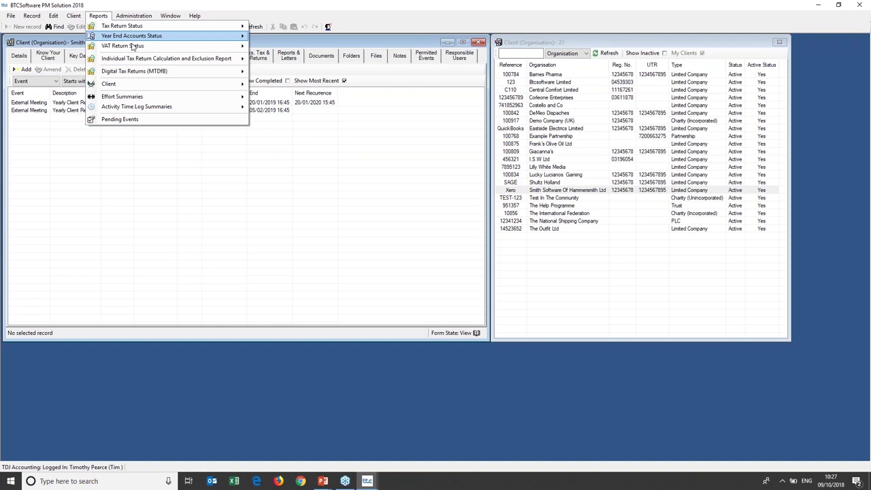
{"action": "left_click", "coordinate": [185, 122]}
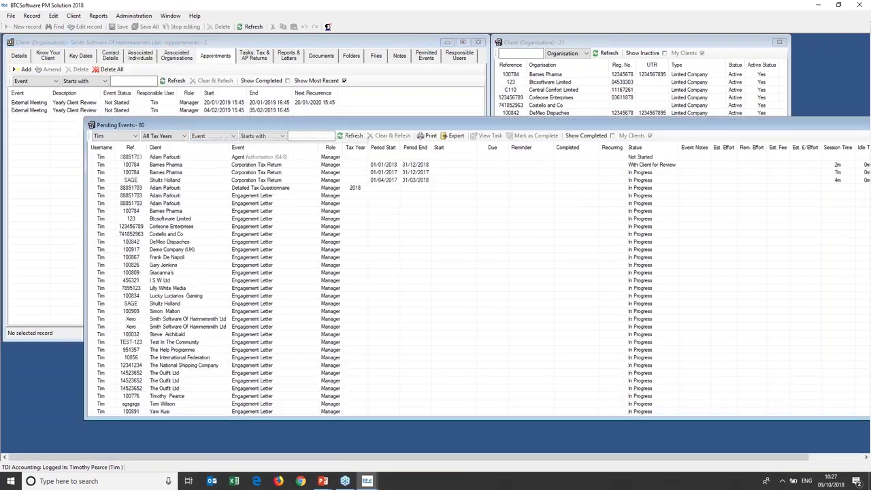
{"action": "left_click_drag", "start_coordinate": [235, 175], "coordinate": [170, 83]}
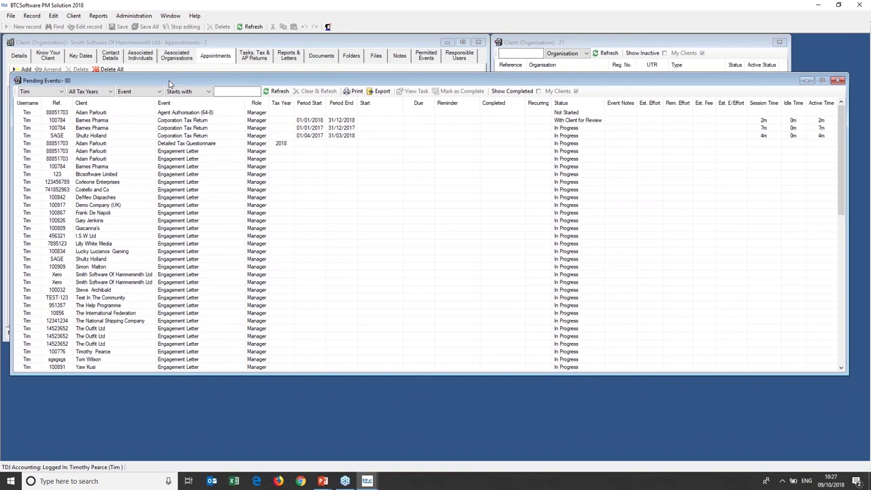
{"action": "left_click", "coordinate": [61, 93]}
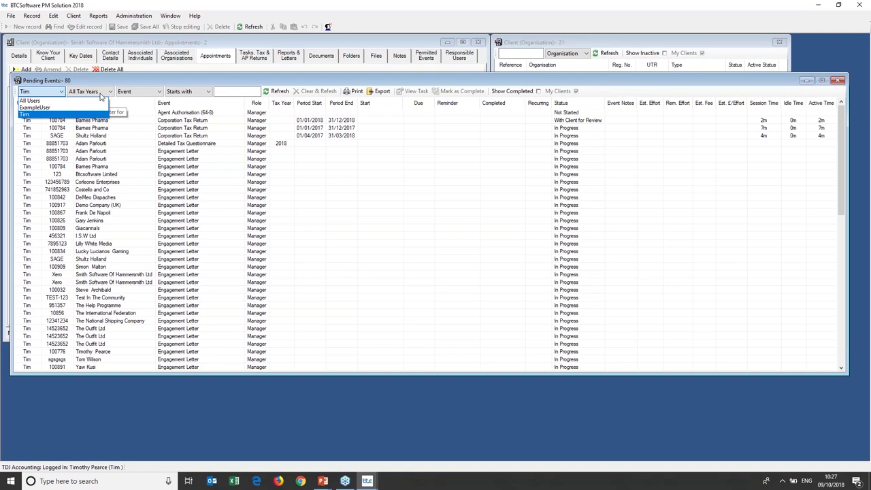
{"action": "left_click", "coordinate": [104, 94]}
{"action": "left_click", "coordinate": [104, 94]}
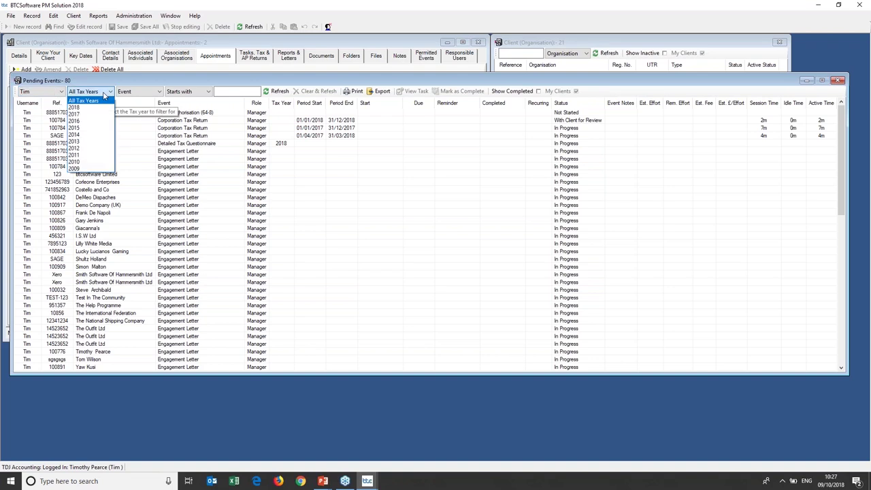
{"action": "left_click", "coordinate": [150, 92]}
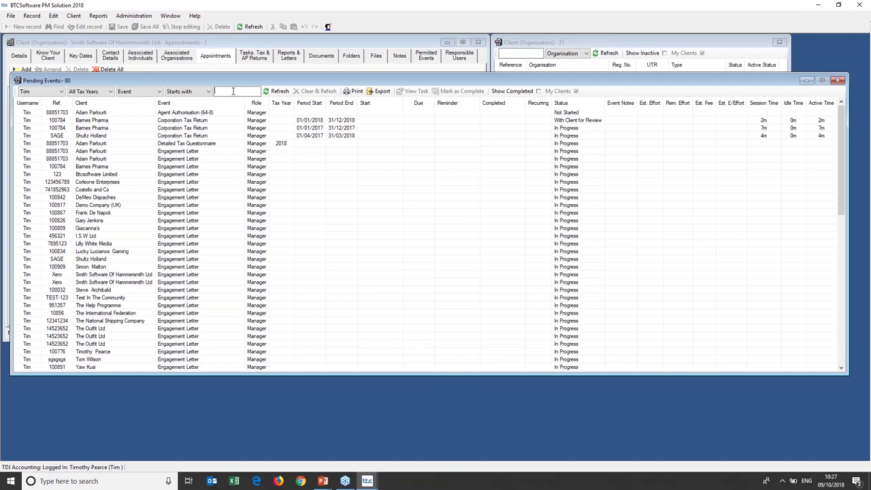
{"action": "type", "text": "co"}
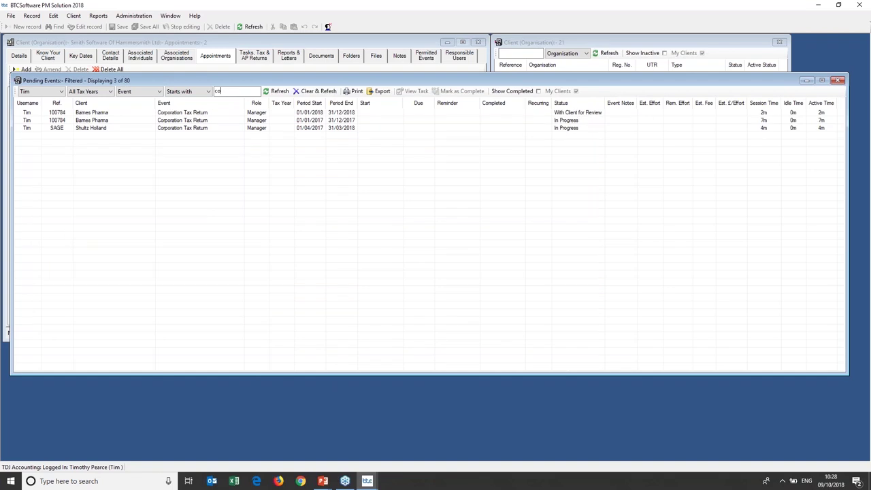
{"action": "key", "text": "BackSpace"}
{"action": "key", "text": "BackSpace"}
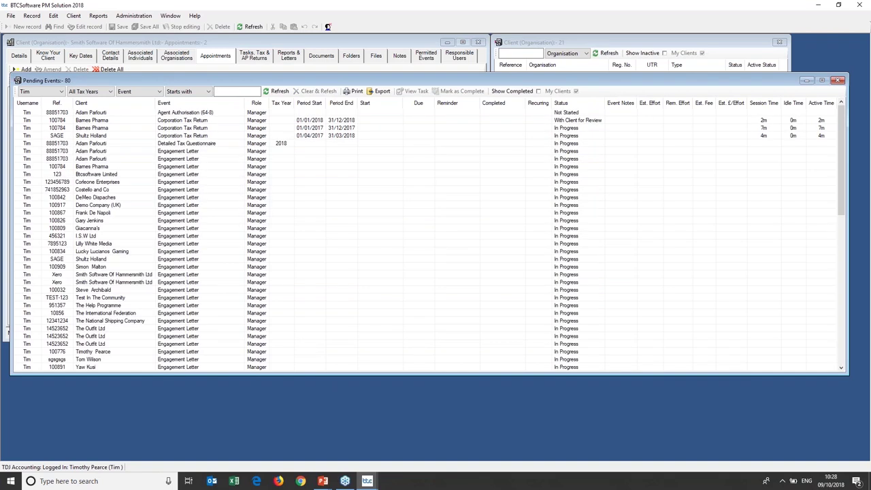
{"action": "type", "text": "i"}
{"action": "key", "text": "BackSpace"}
{"action": "type", "text": "en"}
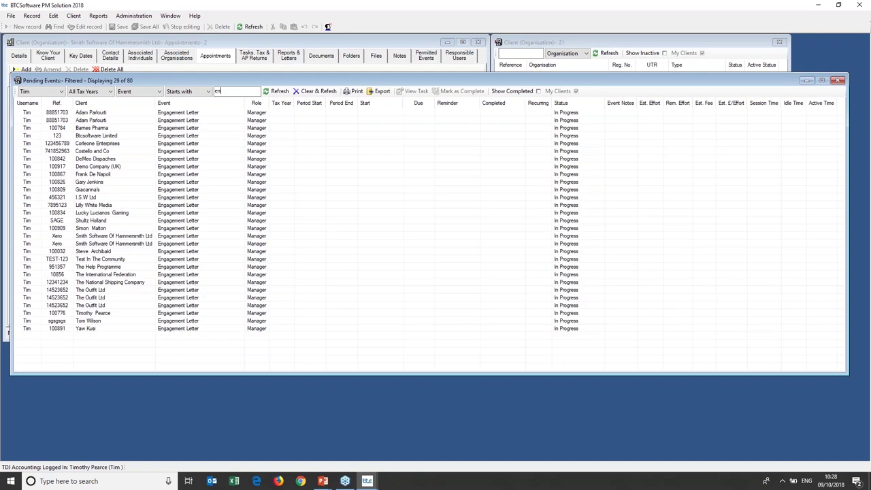
{"action": "key", "text": "BackSpace"}
{"action": "key", "text": "BackSpace"}
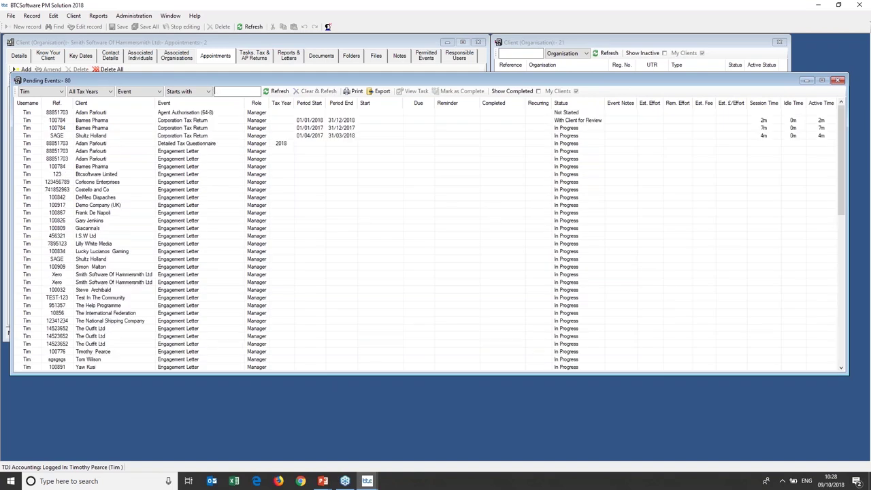
Filter the pending events by Client and search for 'smi'.
{"action": "left_click", "coordinate": [137, 93]}
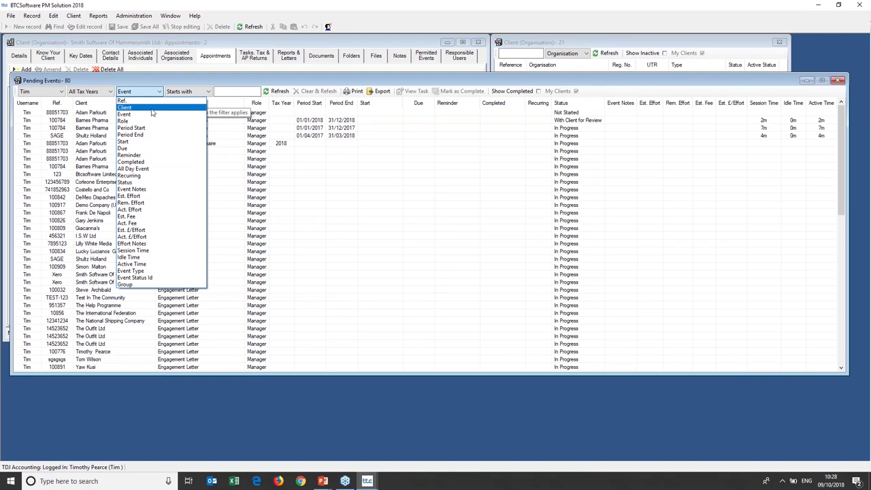
{"action": "left_click", "coordinate": [149, 106]}
{"action": "left_click", "coordinate": [230, 92]}
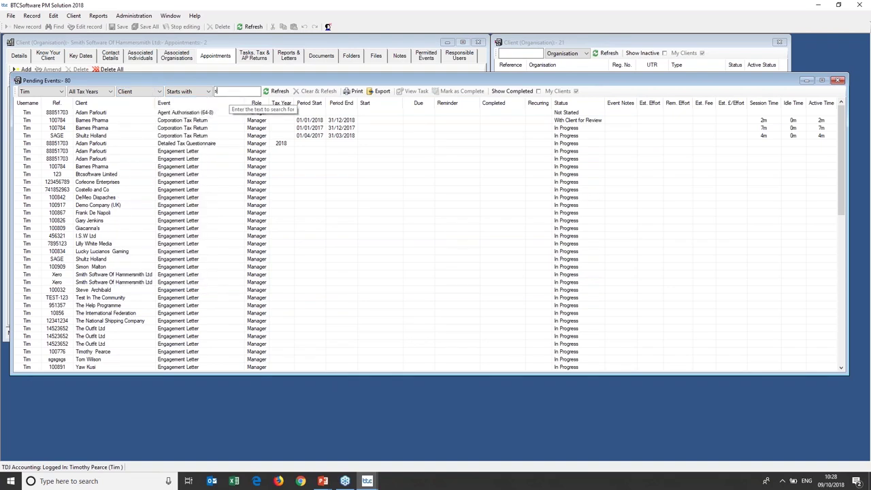
{"action": "type", "text": "smi"}
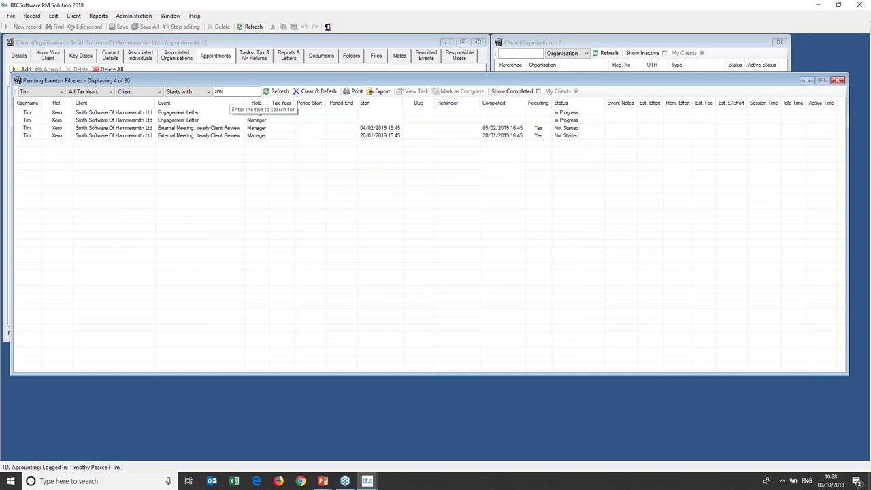
Clear and refresh the search, close Pending Events, and show the Tasks, Tax & AP Returns list.
{"action": "left_click", "coordinate": [314, 91]}
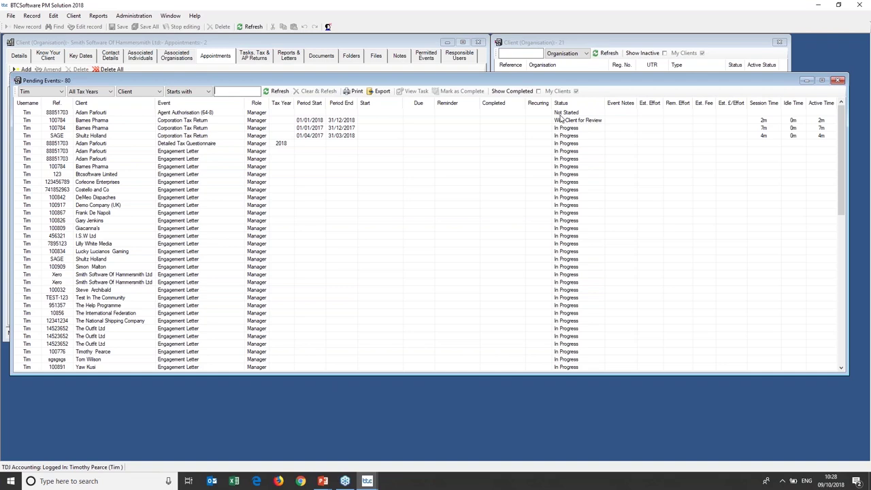
{"action": "left_click", "coordinate": [837, 81]}
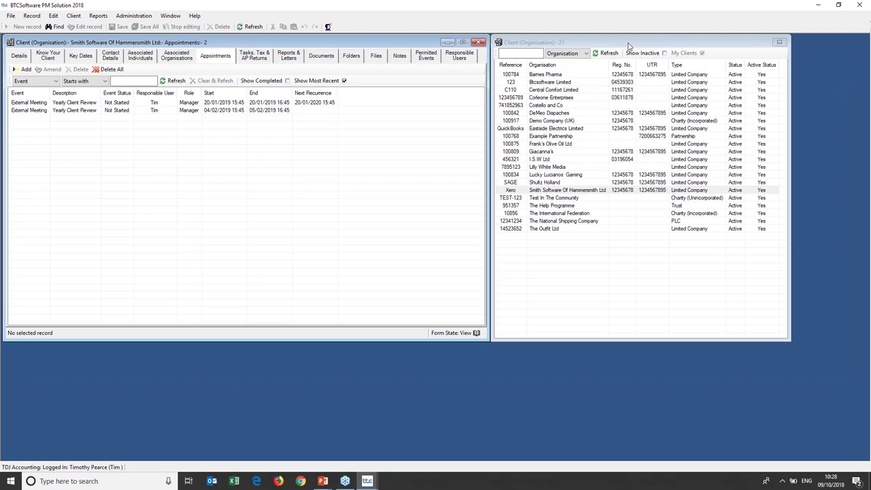
{"action": "left_click", "coordinate": [256, 57]}
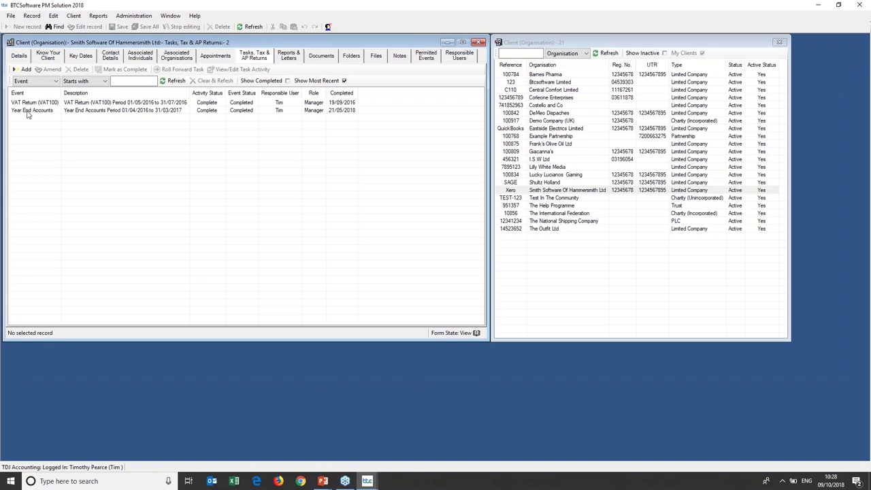
Add a new task for Smith Software Of Hammersmith Ltd, opening a blank Task Schedule.
{"action": "left_click", "coordinate": [25, 70]}
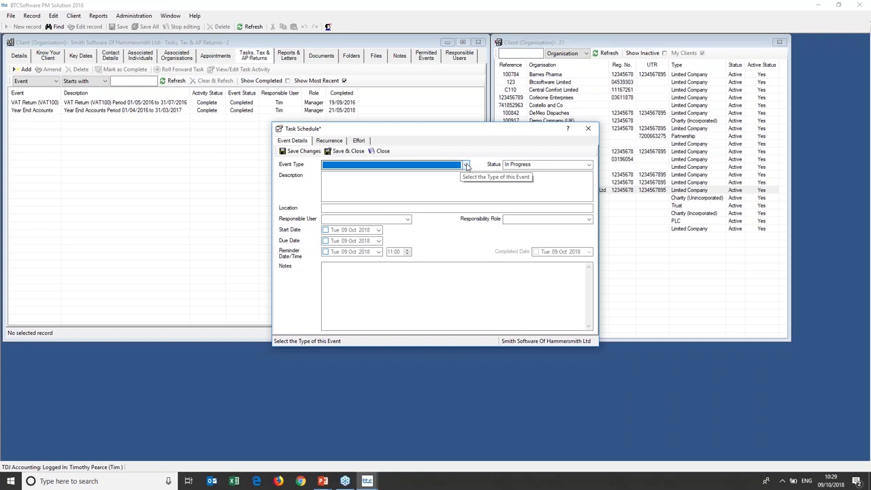
Make the task a Request for Payroll Info described as 'Description of the event'.
{"action": "left_click", "coordinate": [466, 165]}
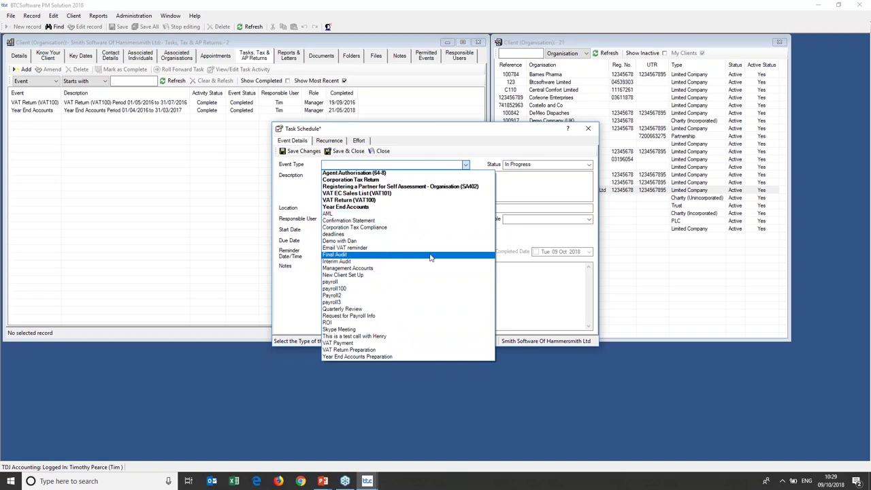
{"action": "left_click", "coordinate": [403, 317]}
{"action": "left_click", "coordinate": [379, 182]}
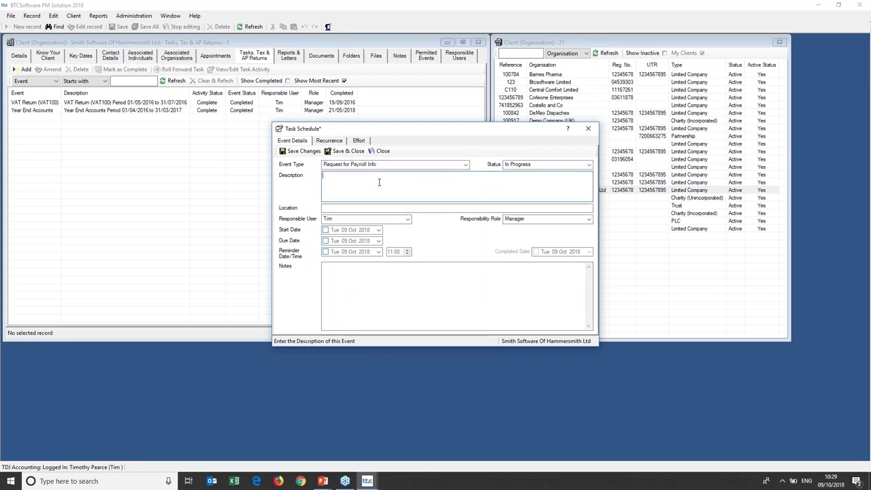
{"action": "type", "text": "Description of the ev"}
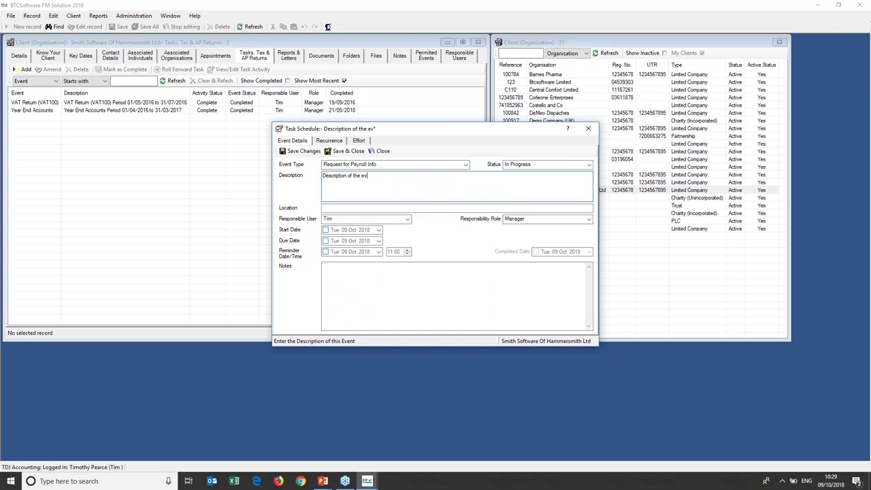
{"action": "type", "text": "ent"}
{"action": "left_click", "coordinate": [409, 207]}
Keep Tim responsible, enable start, due and a 10:32 reminder, and add notes 'Examples of notes'.
{"action": "left_click", "coordinate": [407, 219]}
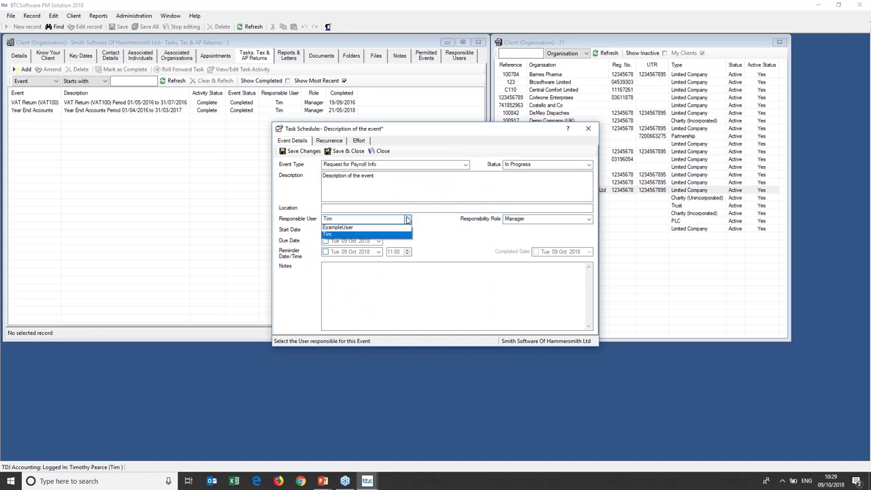
{"action": "left_click", "coordinate": [408, 225]}
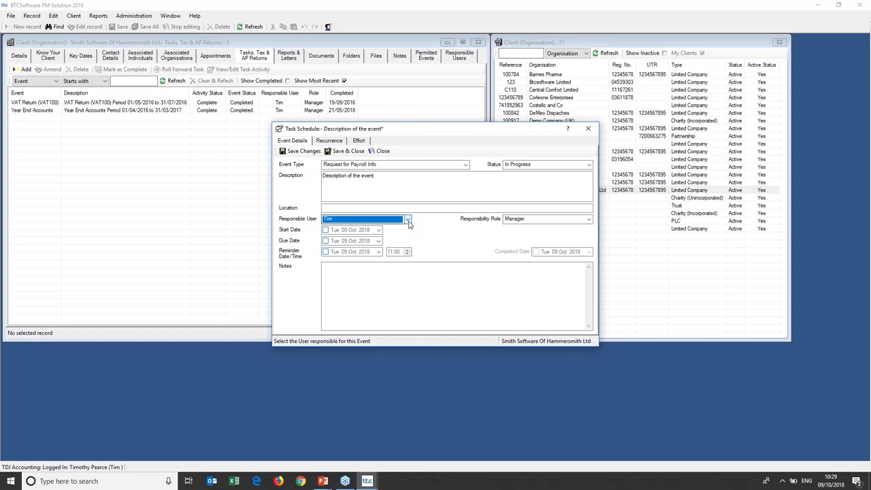
{"action": "left_click", "coordinate": [325, 230]}
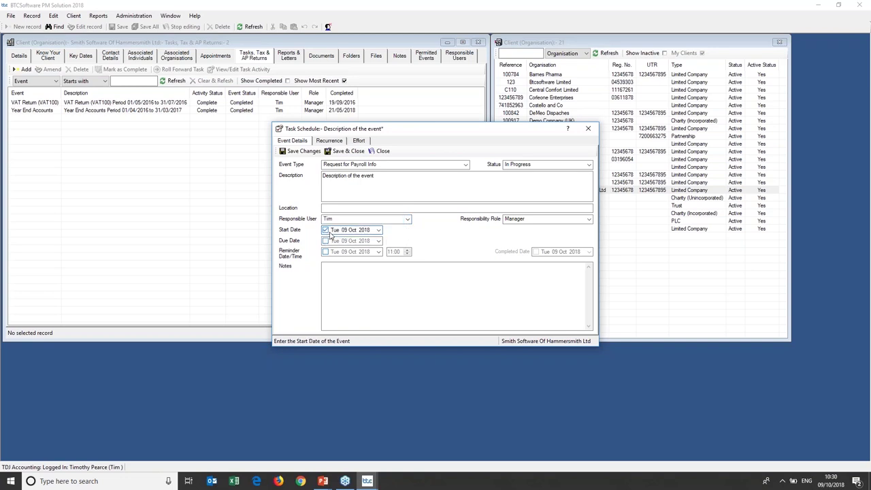
{"action": "left_click", "coordinate": [325, 240]}
{"action": "left_click", "coordinate": [325, 252]}
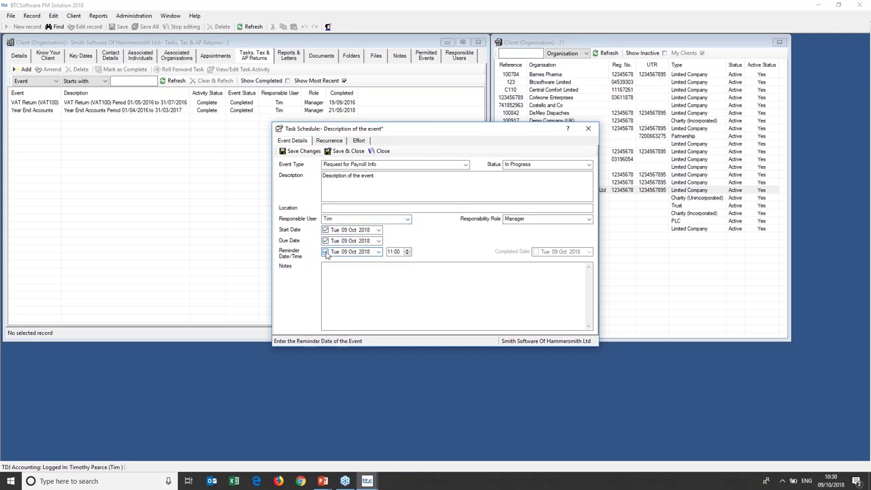
{"action": "left_click", "coordinate": [390, 252]}
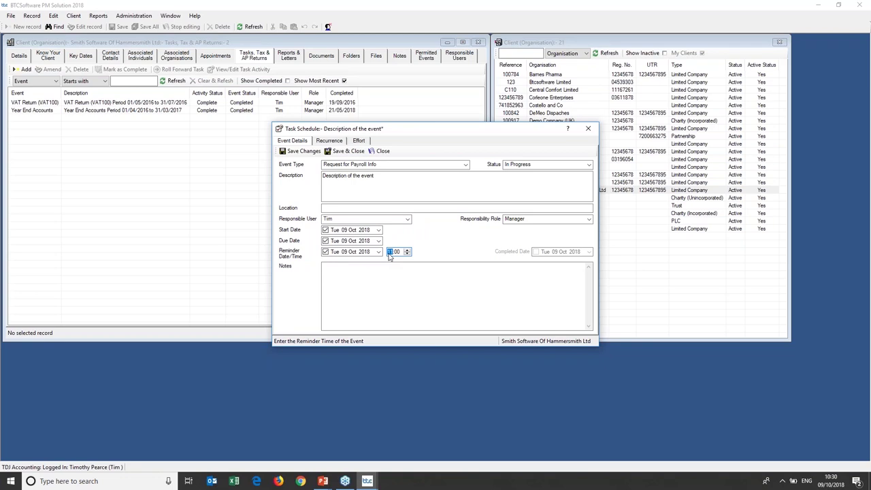
{"action": "type", "text": "10:32"}
{"action": "left_click", "coordinate": [400, 268]}
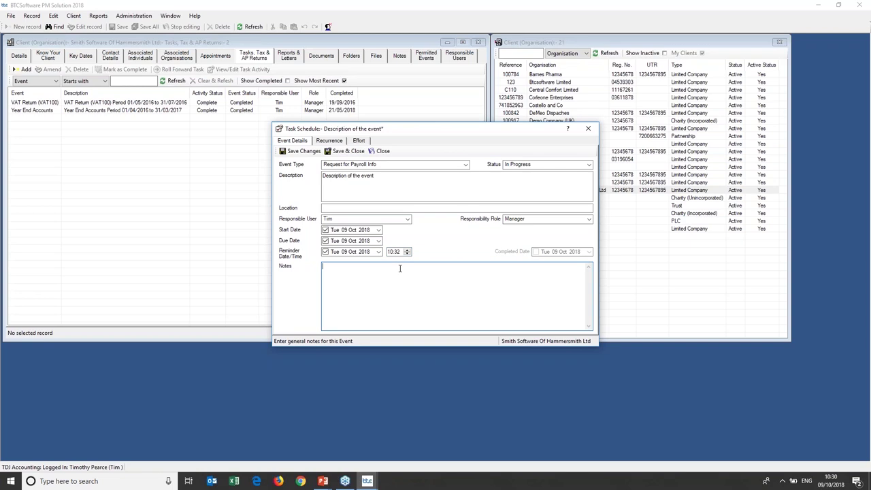
{"action": "type", "text": "Examples of notes"}
Set the task to recur monthly on day 9 every 3 months, then save and close it.
{"action": "left_click", "coordinate": [334, 141]}
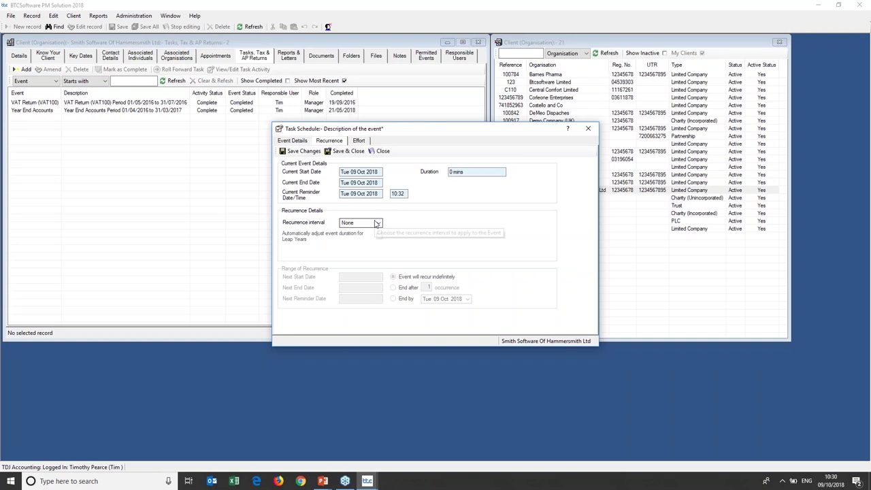
{"action": "left_click", "coordinate": [378, 223]}
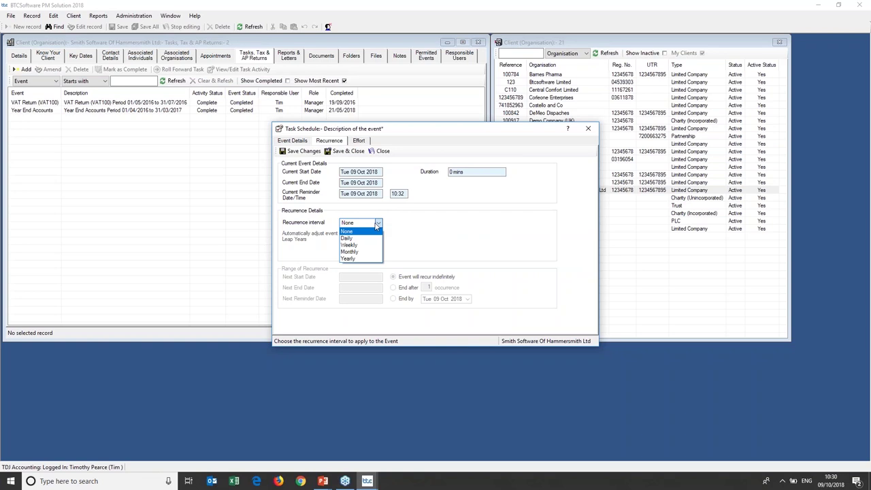
{"action": "left_click", "coordinate": [371, 252]}
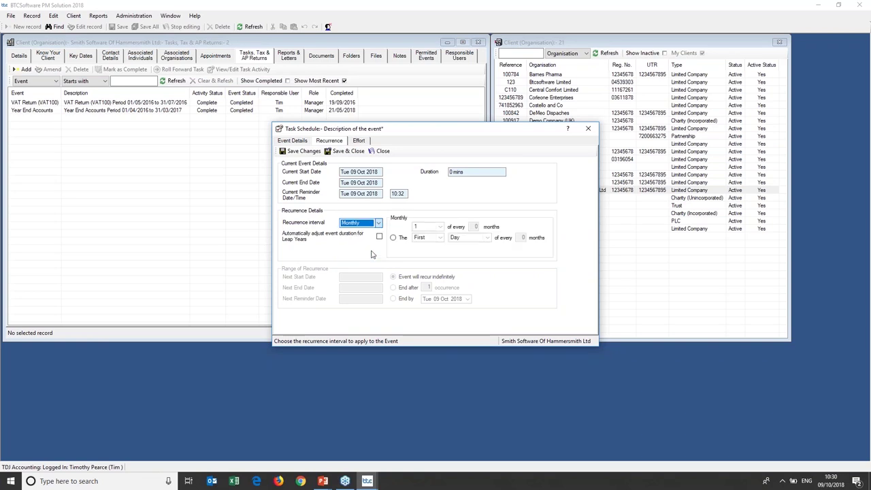
{"action": "left_click", "coordinate": [475, 227]}
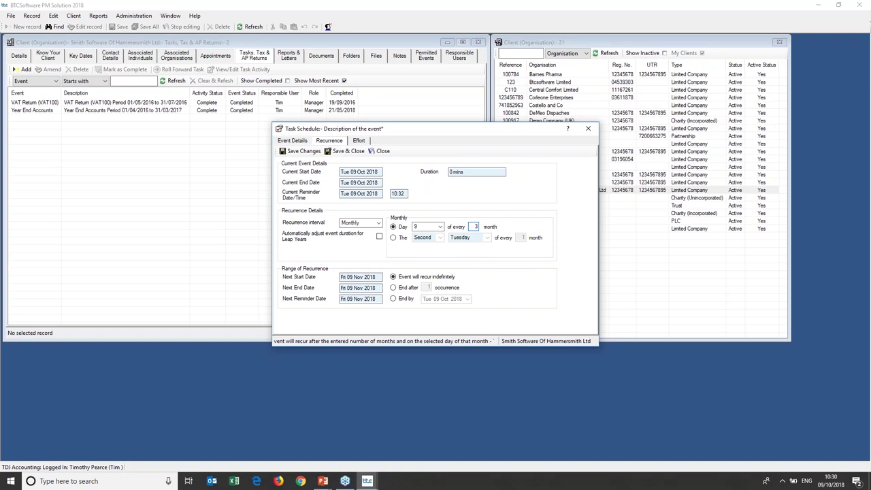
{"action": "type", "text": "3"}
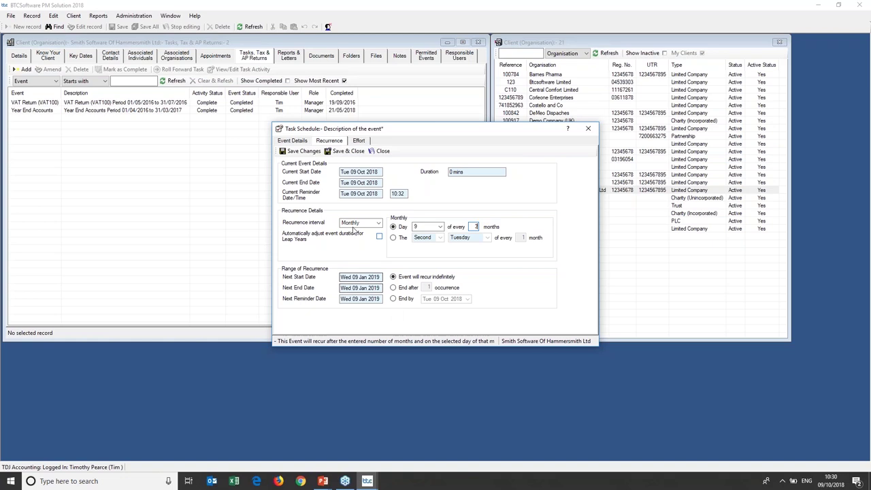
{"action": "left_click", "coordinate": [346, 151]}
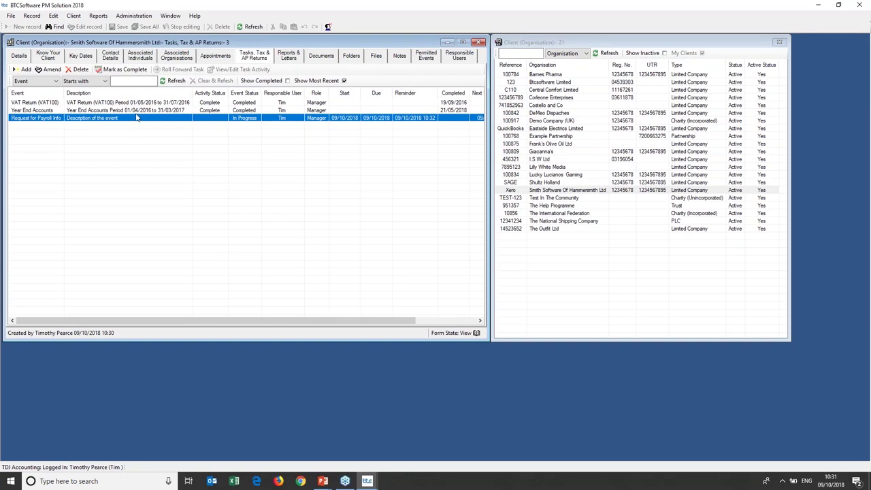
{"action": "left_click", "coordinate": [102, 17]}
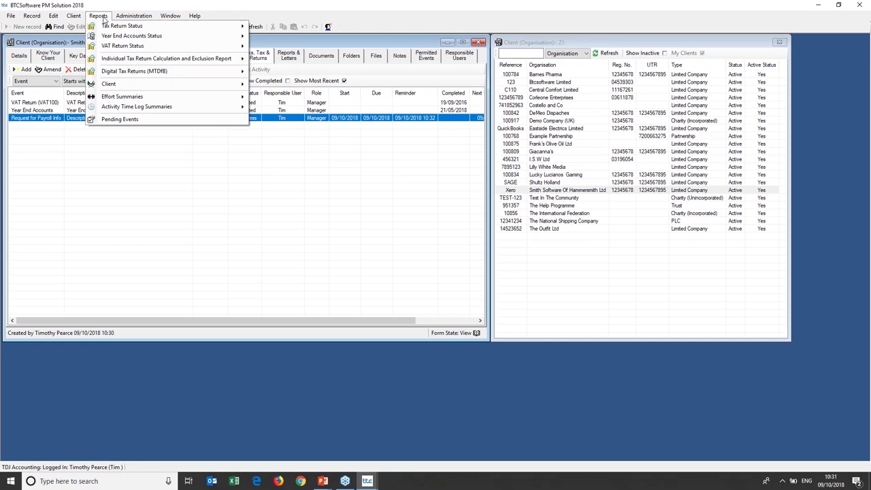
{"action": "left_click", "coordinate": [146, 119]}
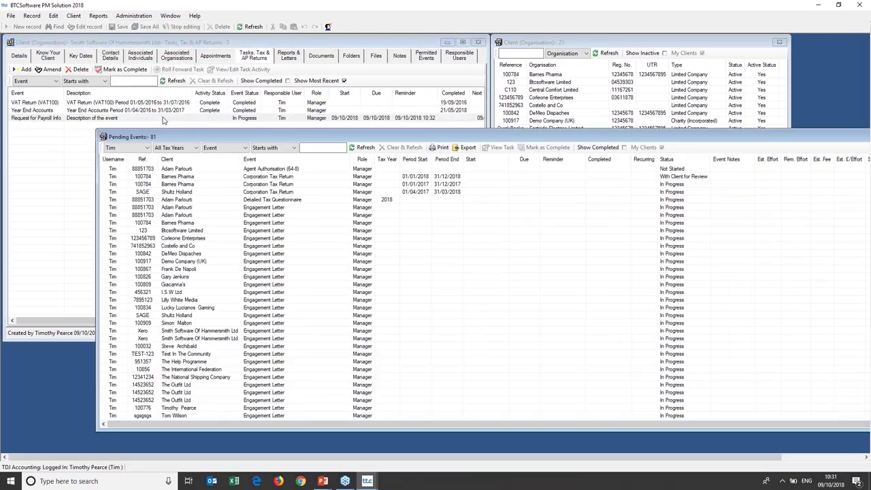
{"action": "left_click_drag", "start_coordinate": [219, 139], "coordinate": [132, 104]}
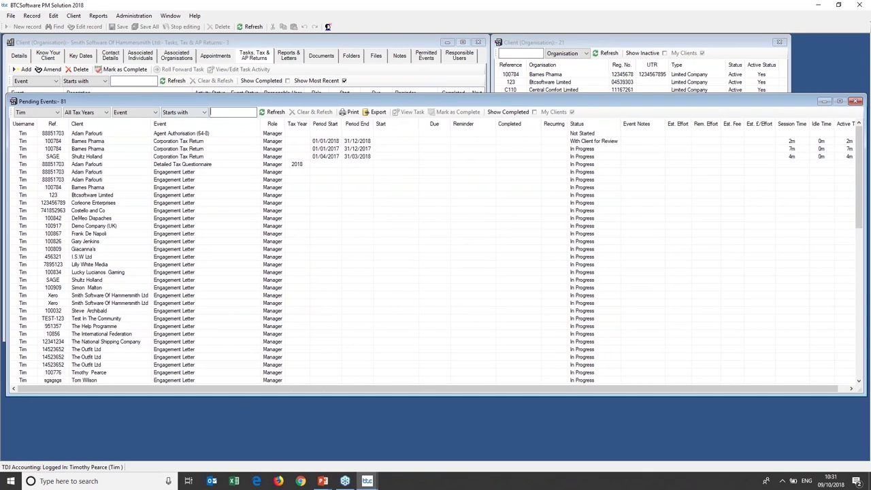
{"action": "type", "text": "re"}
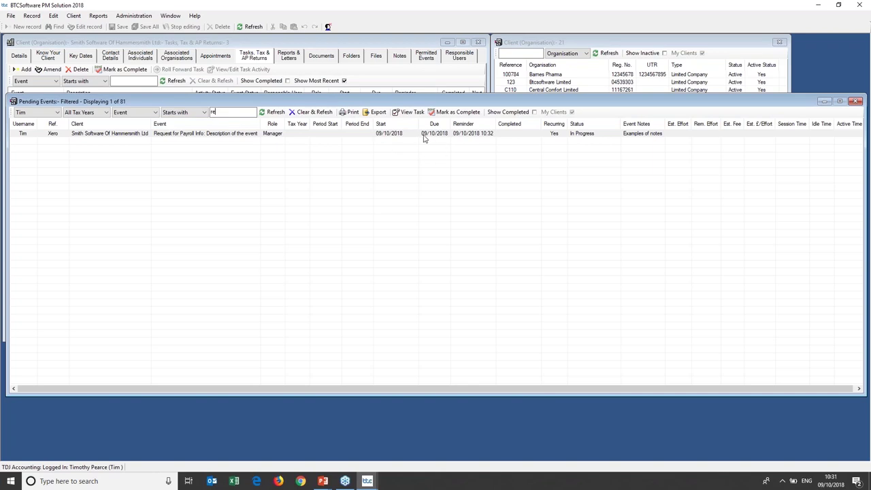
{"action": "left_click", "coordinate": [145, 113]}
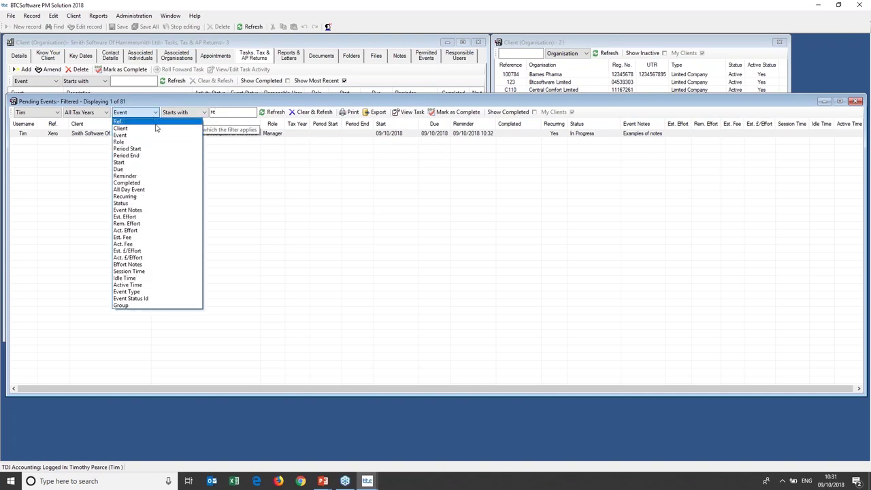
{"action": "left_click", "coordinate": [136, 170]}
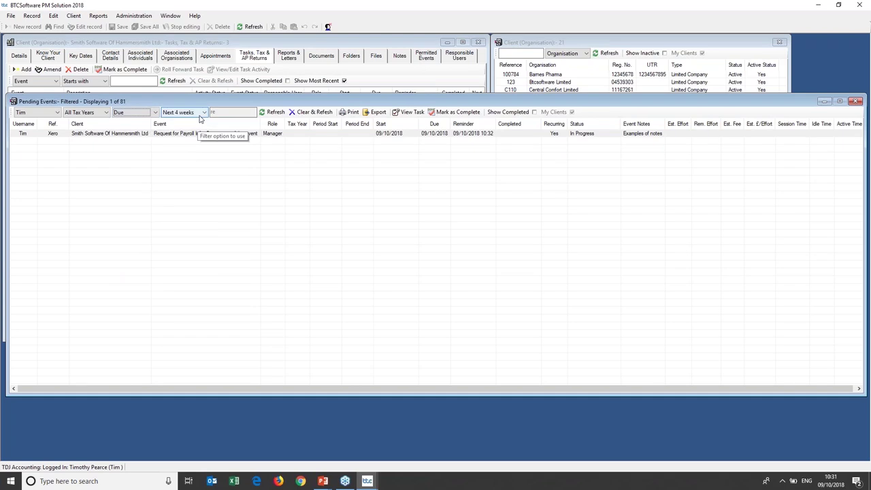
{"action": "left_click", "coordinate": [203, 113]}
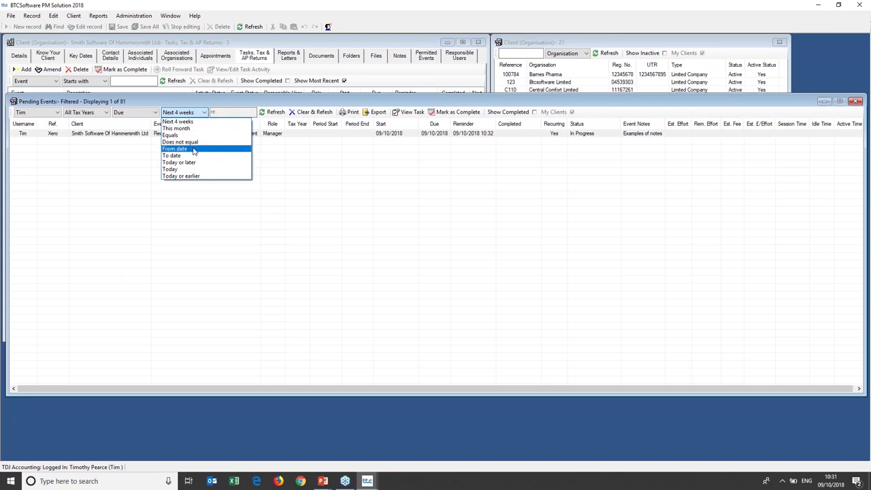
{"action": "left_click", "coordinate": [764, 111]}
{"action": "left_click_drag", "start_coordinate": [773, 106], "coordinate": [743, 109]}
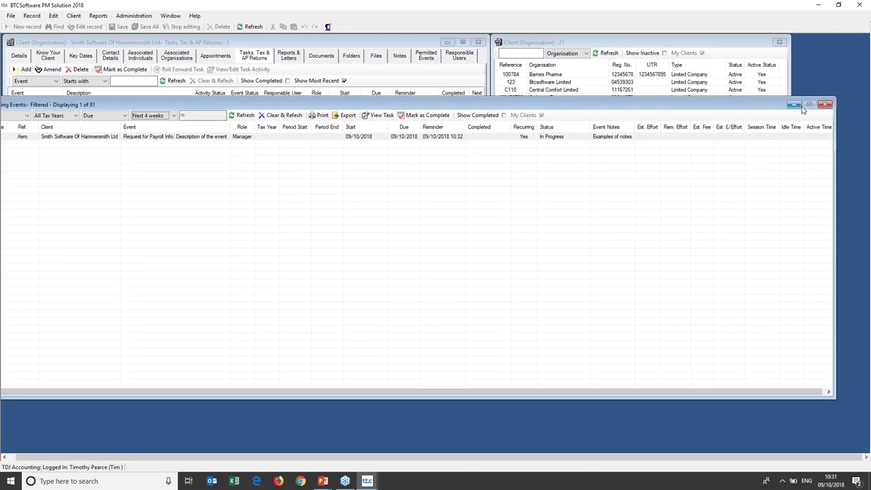
{"action": "left_click", "coordinate": [825, 104]}
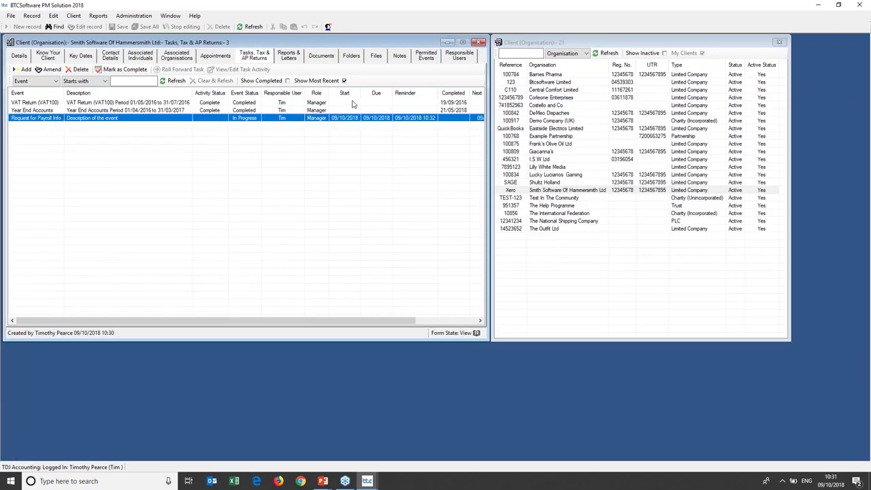
From Reports & Letters, open Administration > Report and Template Design > Tax Return Covering Letters.
{"action": "left_click", "coordinate": [291, 59]}
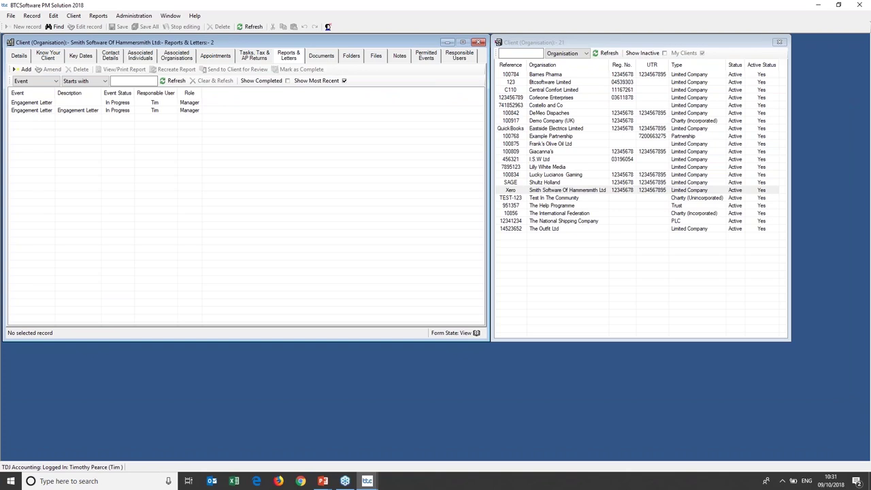
{"action": "left_click", "coordinate": [135, 16]}
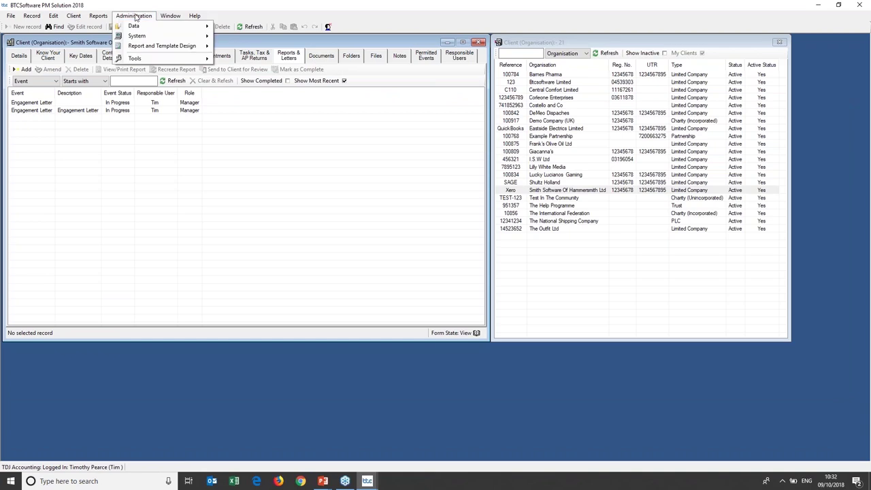
{"action": "mouse_move", "coordinate": [147, 46]}
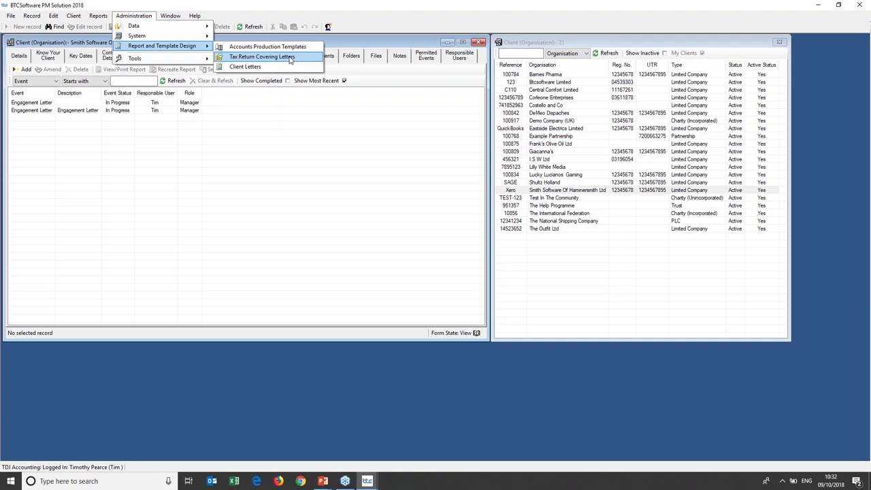
{"action": "left_click", "coordinate": [311, 58]}
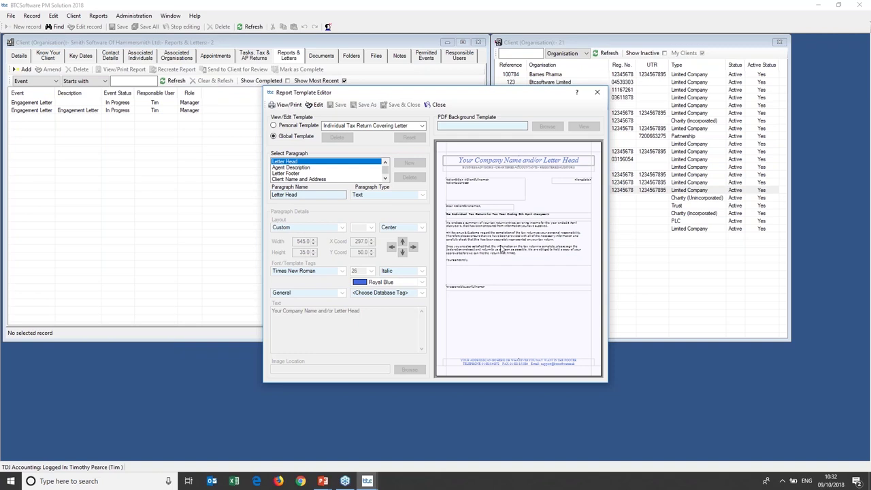
Make the covering letter template editable and start a new line at the end of the Letter Head text.
{"action": "left_click", "coordinate": [318, 105]}
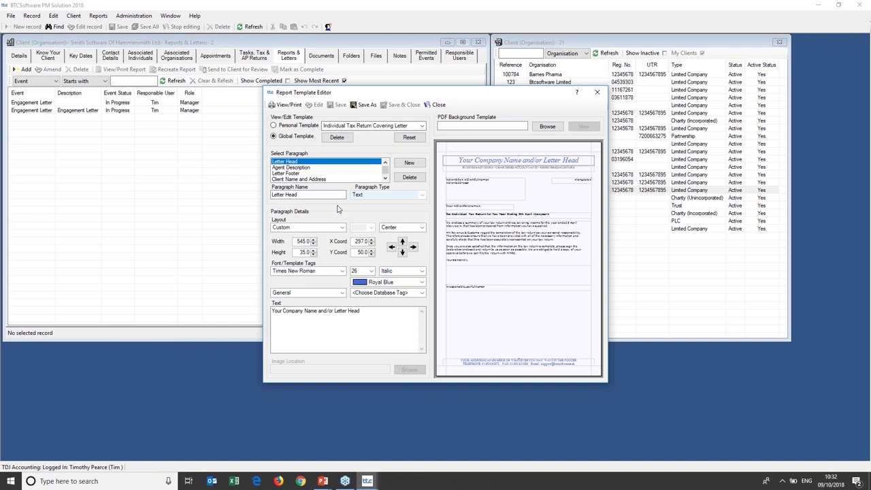
{"action": "left_click", "coordinate": [412, 293]}
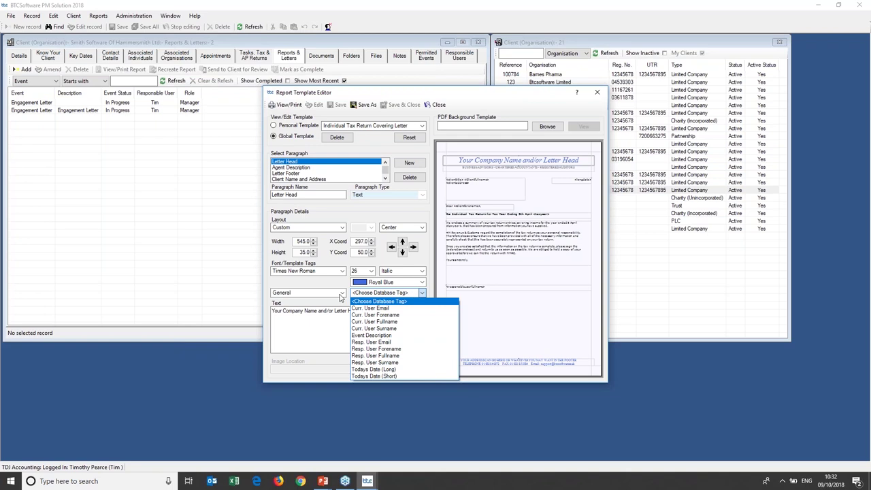
{"action": "left_click", "coordinate": [342, 299]}
{"action": "left_click", "coordinate": [381, 317]}
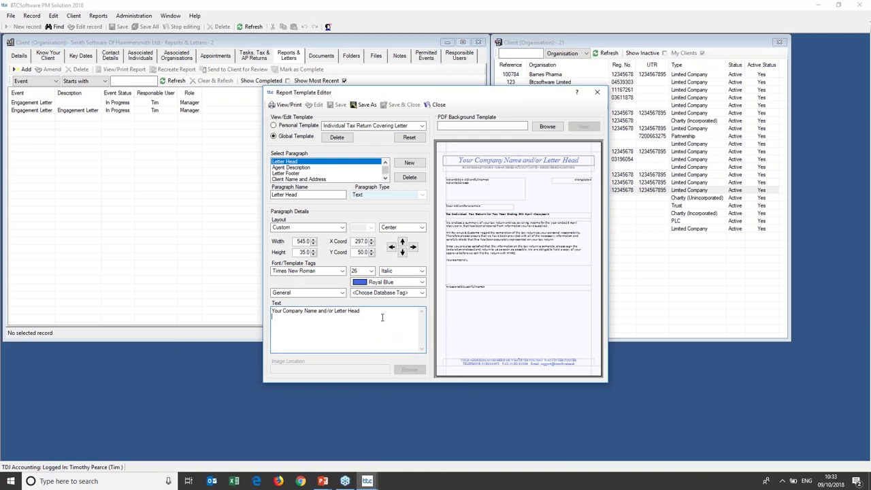
{"action": "key", "text": "Return"}
Insert the Tax Return category's IRMark tag on that line, then close the template editor.
{"action": "left_click", "coordinate": [342, 292]}
{"action": "left_click", "coordinate": [327, 325]}
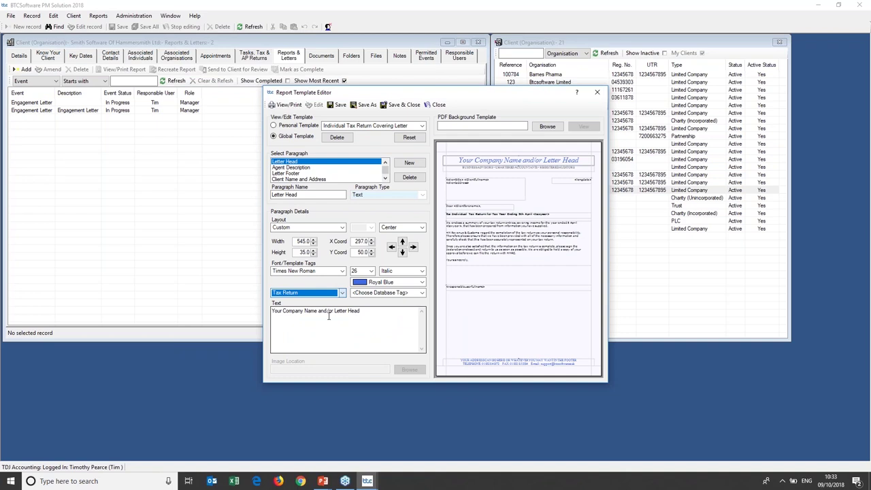
{"action": "left_click", "coordinate": [422, 293]}
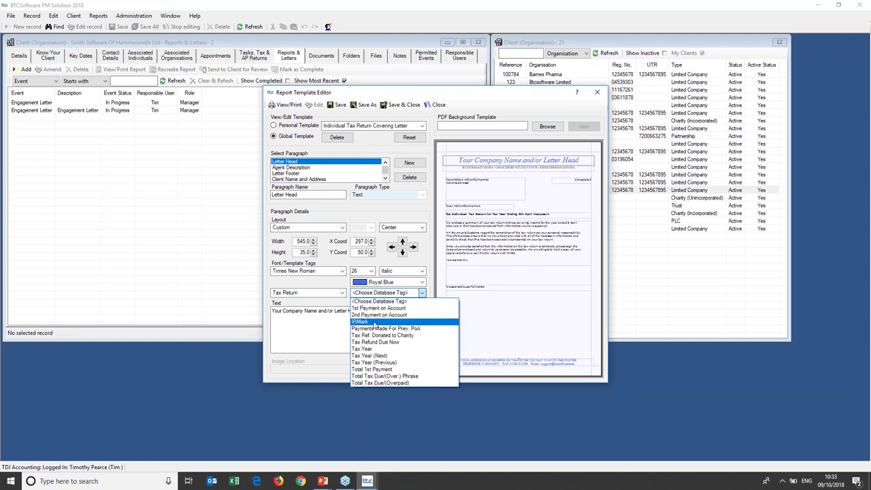
{"action": "left_click", "coordinate": [374, 323]}
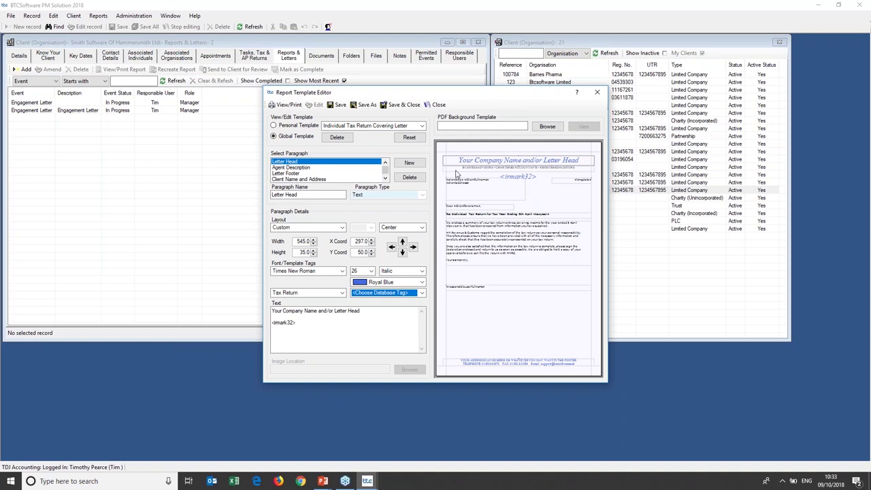
{"action": "left_click", "coordinate": [422, 126]}
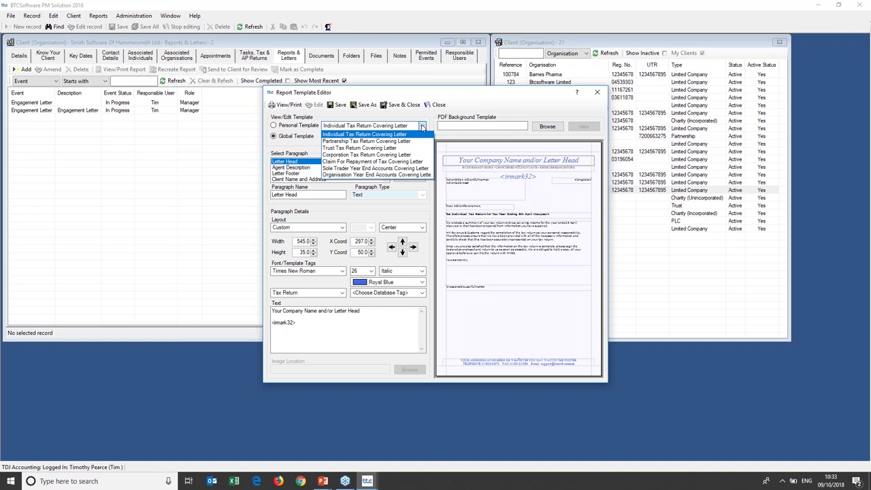
{"action": "left_click", "coordinate": [595, 95]}
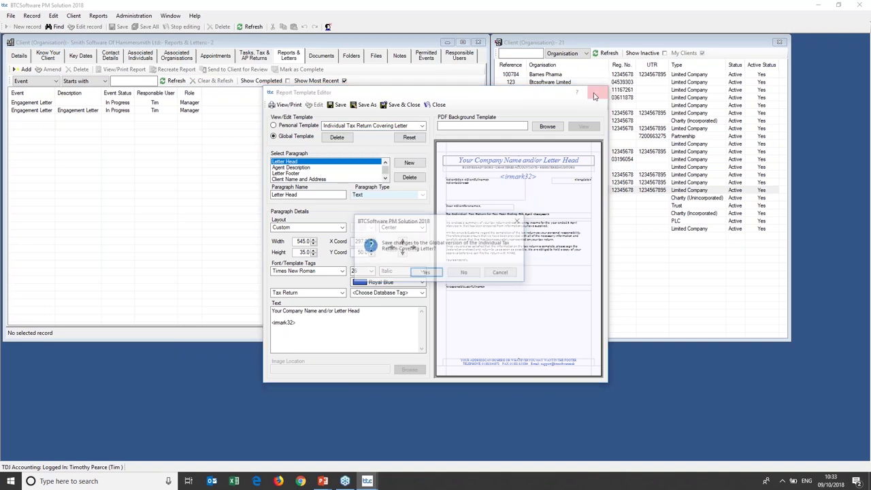
{"action": "left_click", "coordinate": [466, 273]}
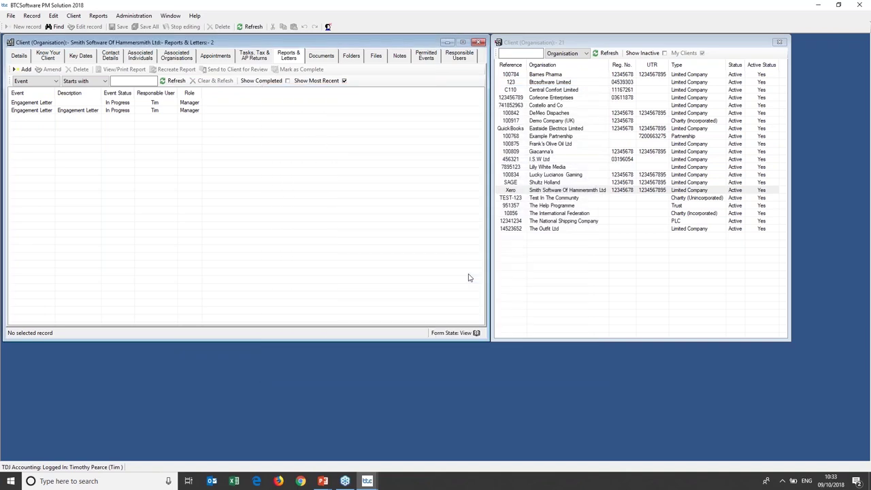
{"action": "left_click", "coordinate": [147, 20]}
{"action": "mouse_move", "coordinate": [163, 46]}
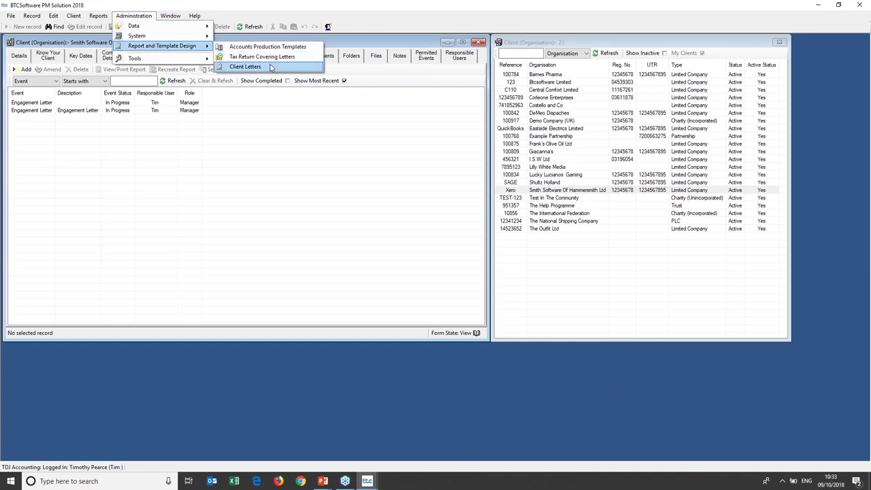
{"action": "left_click", "coordinate": [245, 66]}
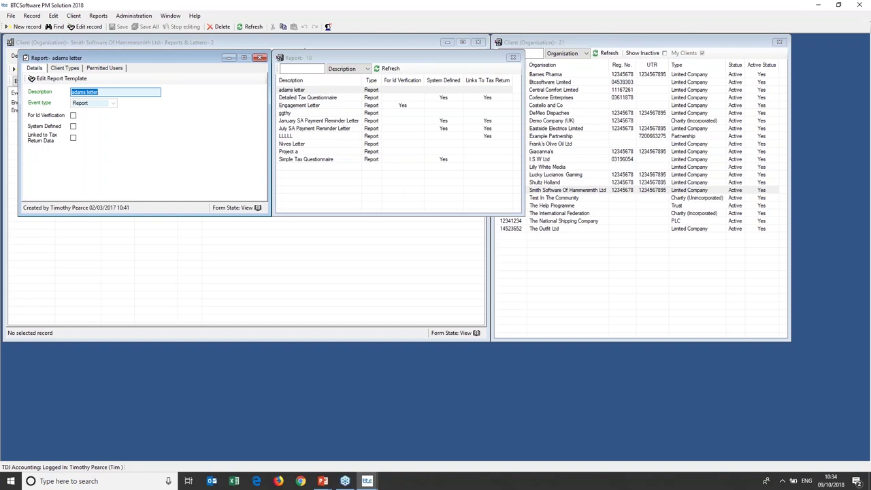
{"action": "left_click", "coordinate": [338, 106]}
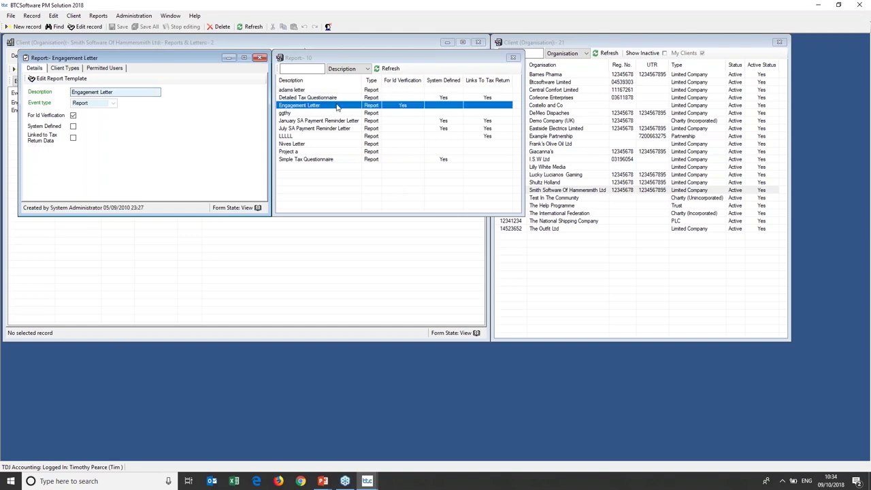
{"action": "left_click", "coordinate": [61, 79]}
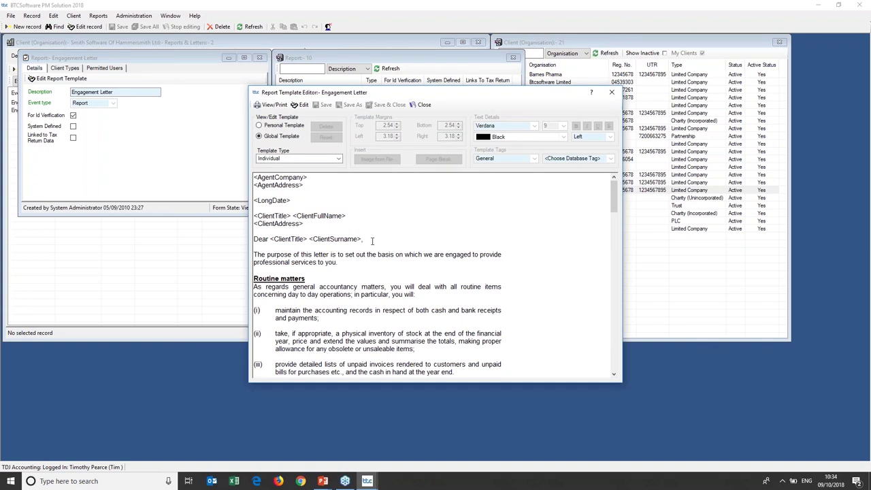
{"action": "left_click", "coordinate": [303, 106]}
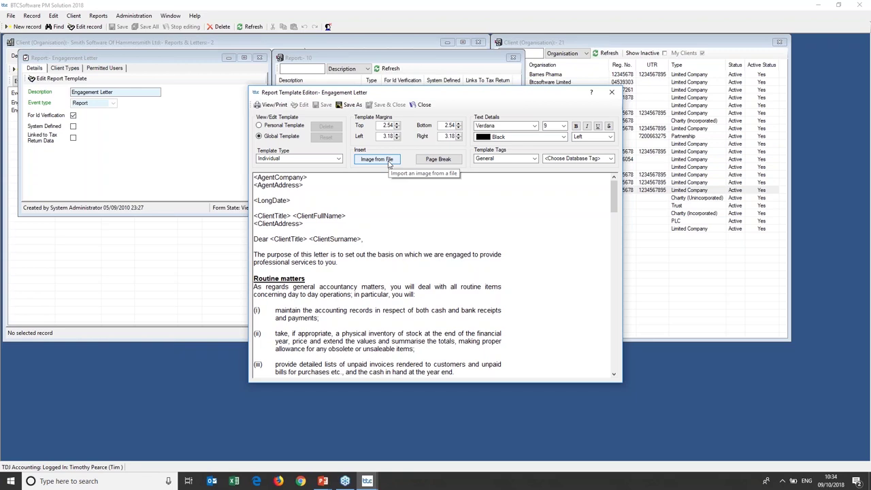
{"action": "left_click", "coordinate": [612, 92]}
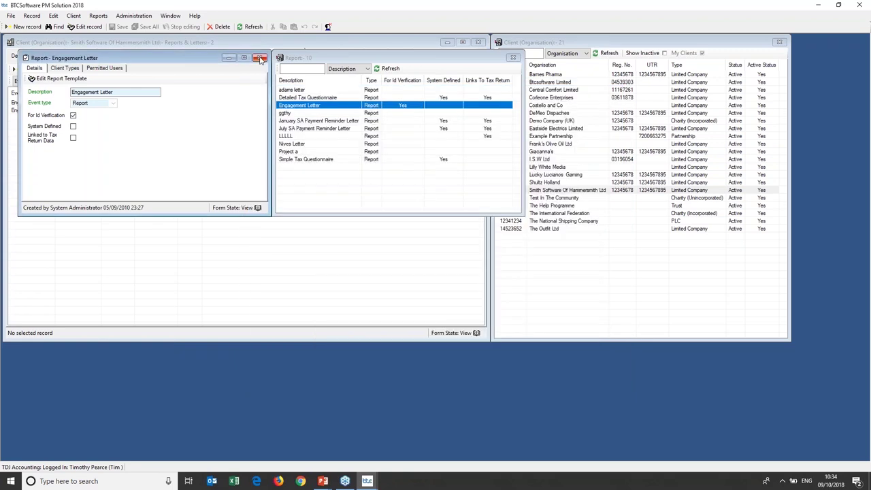
{"action": "left_click", "coordinate": [261, 58]}
Switch from the client's Documents list to the Folders view.
{"action": "left_click", "coordinate": [318, 59]}
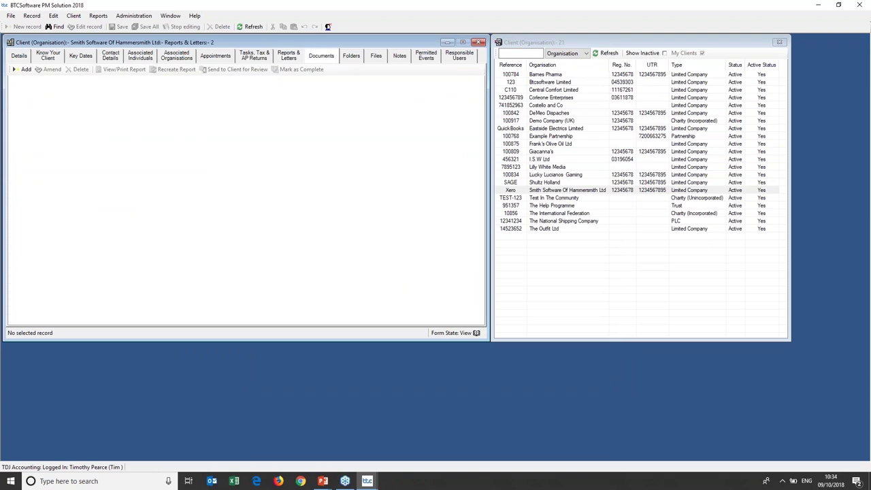
{"action": "left_click", "coordinate": [351, 57]}
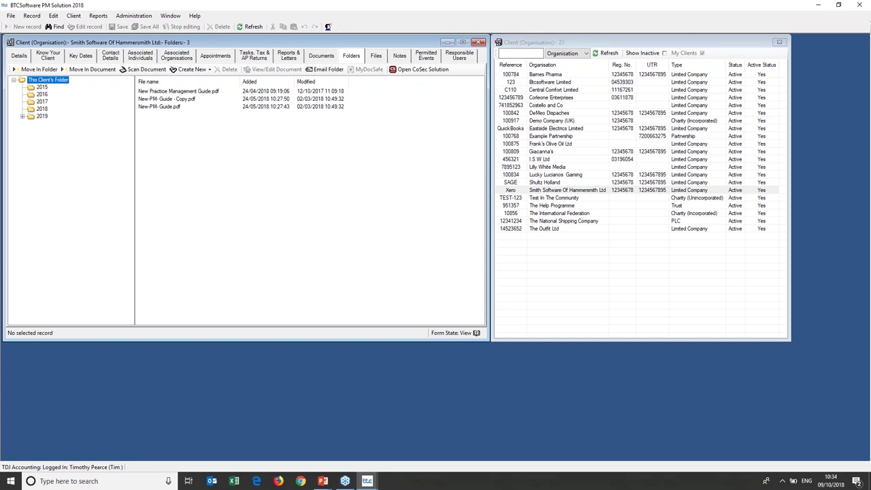
{"action": "left_click", "coordinate": [318, 56]}
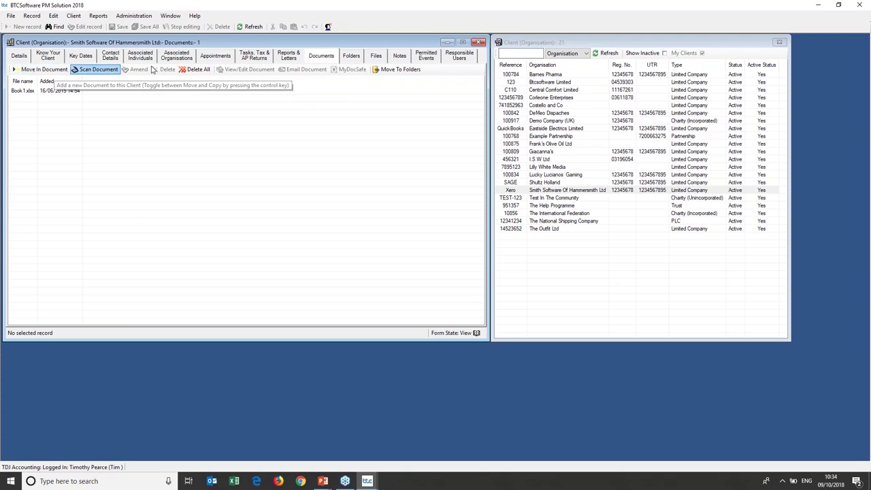
{"action": "left_click", "coordinate": [351, 56]}
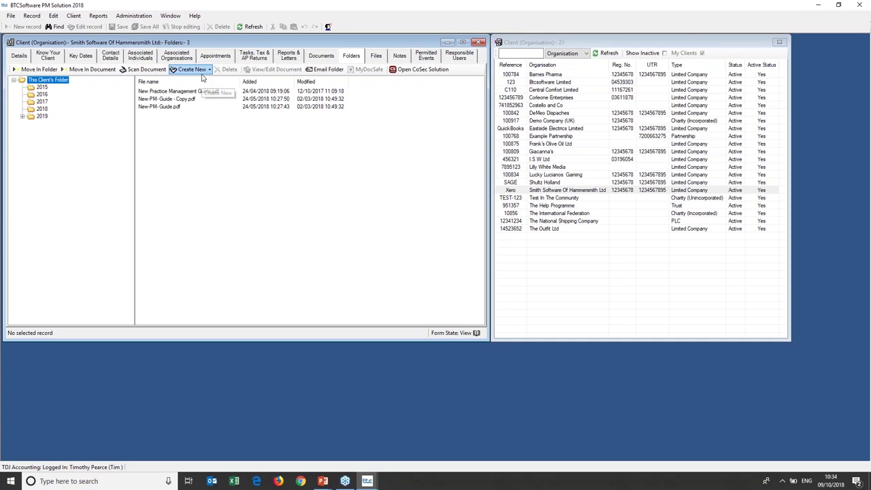
Browse the 2015–2018 folders, expand 2019, and select Thomas Associates.pdf in the 2018 folder.
{"action": "left_click", "coordinate": [44, 88]}
{"action": "left_click", "coordinate": [45, 94]}
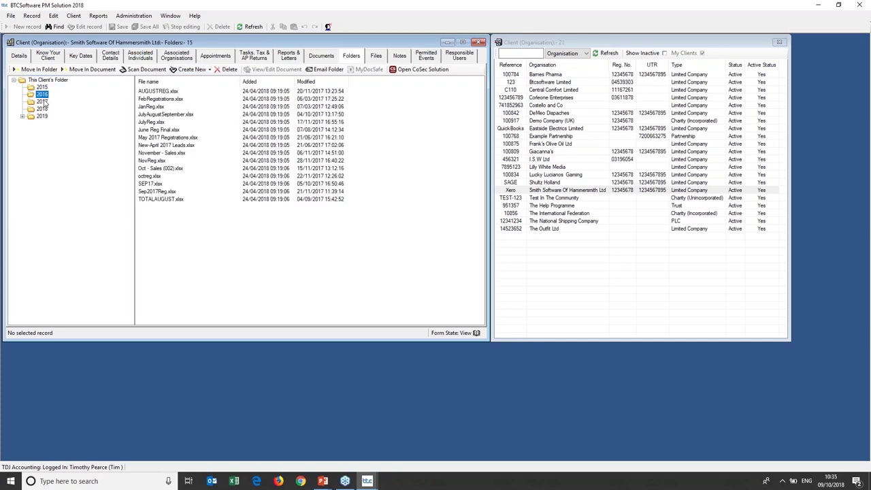
{"action": "left_click", "coordinate": [43, 101]}
{"action": "left_click", "coordinate": [43, 109]}
{"action": "double_click", "coordinate": [43, 117]}
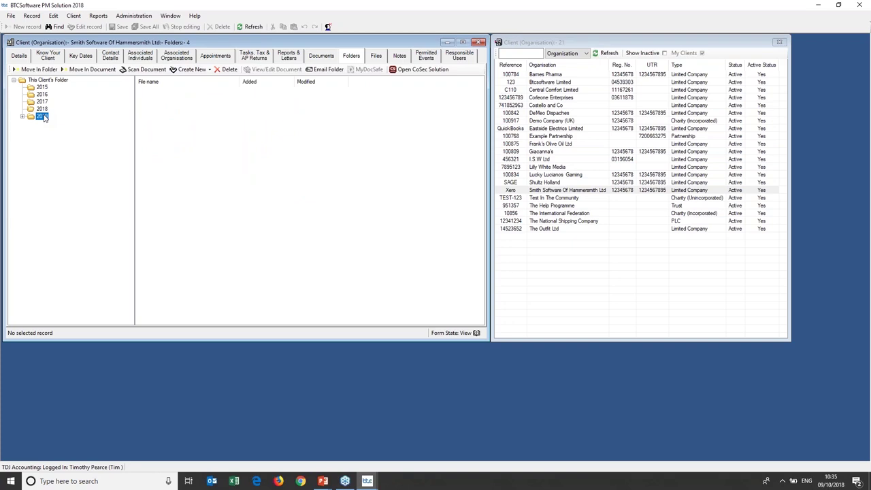
{"action": "left_click", "coordinate": [43, 109]}
{"action": "left_click", "coordinate": [170, 114]}
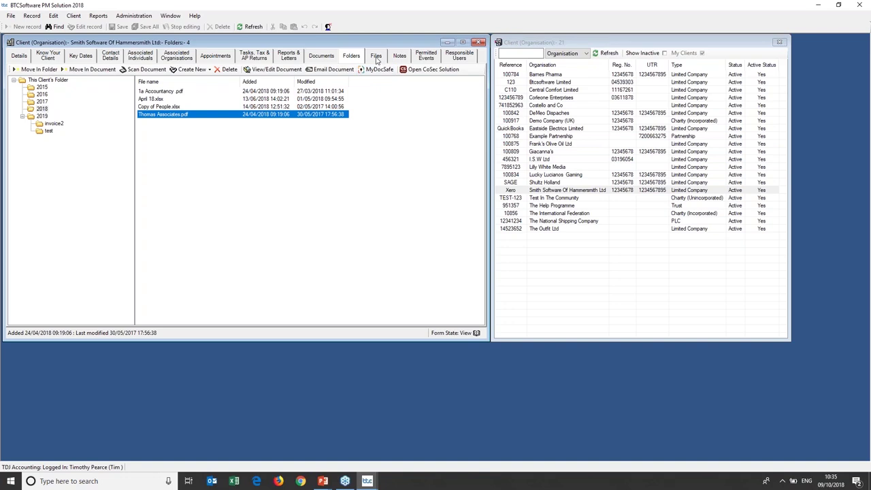
Open the client's Files and cancel a new physical file record without adding it.
{"action": "left_click", "coordinate": [375, 55]}
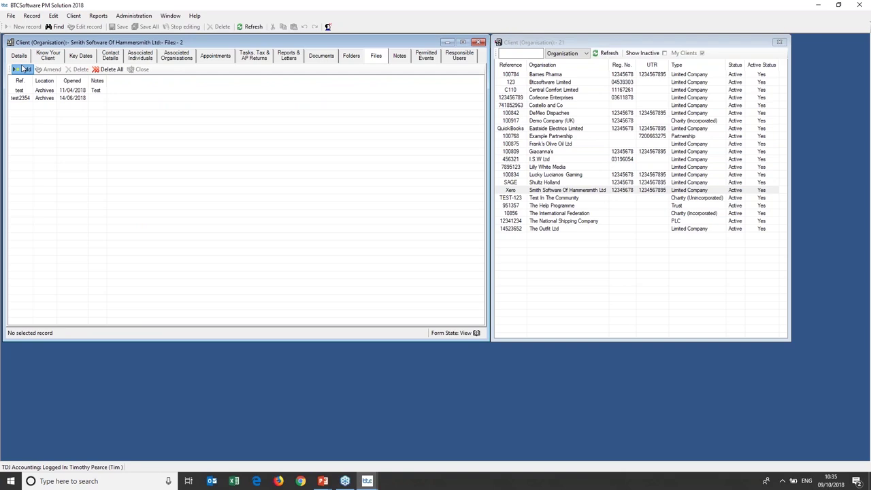
{"action": "left_click", "coordinate": [24, 70]}
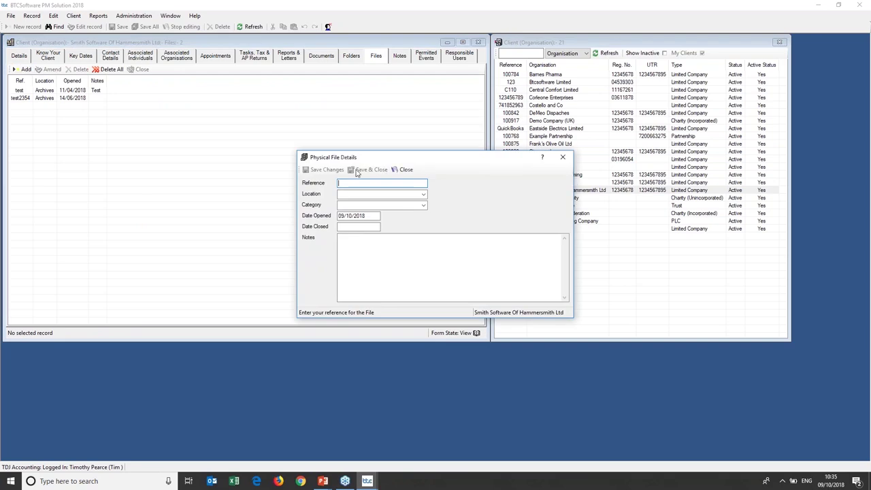
{"action": "left_click", "coordinate": [564, 159]}
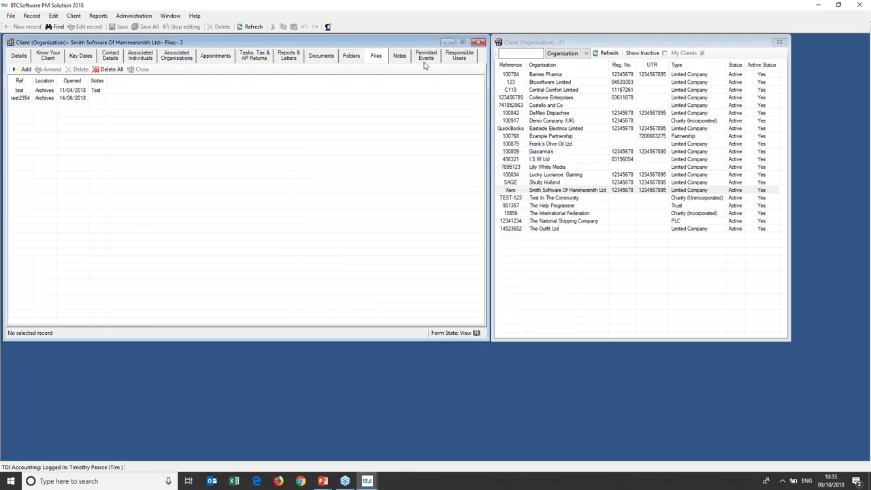
Start a new client note, discard it unsaved, and return to the Tasks, Tax & AP Returns list.
{"action": "left_click", "coordinate": [402, 59]}
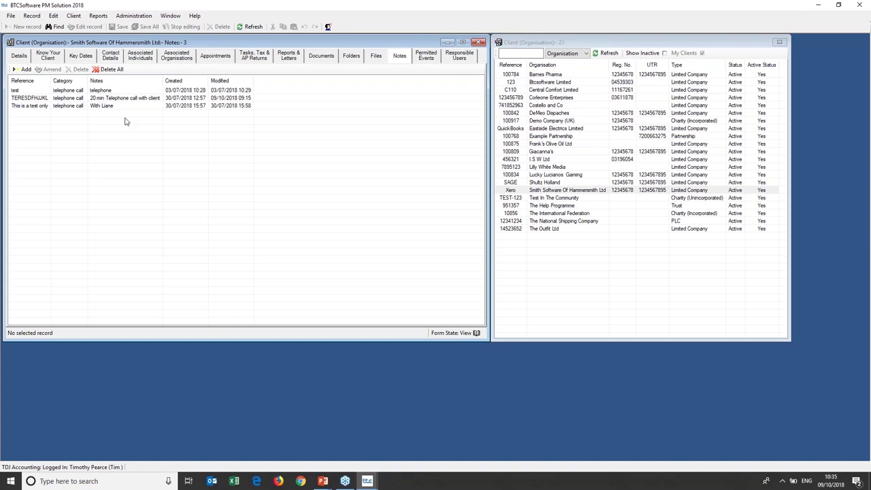
{"action": "left_click", "coordinate": [23, 69]}
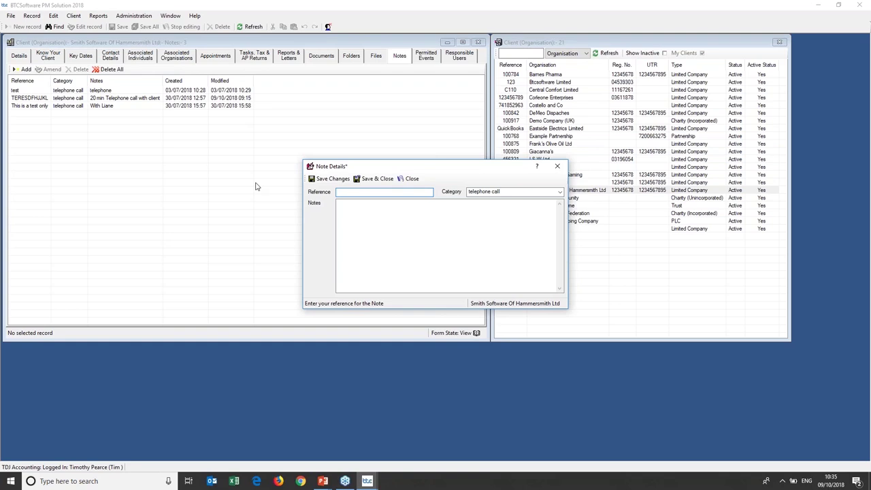
{"action": "left_click", "coordinate": [558, 166]}
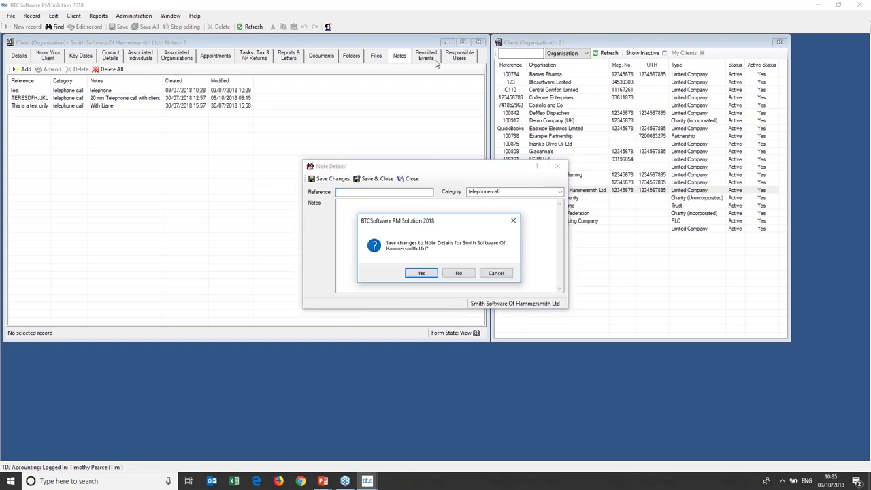
{"action": "left_click", "coordinate": [458, 273]}
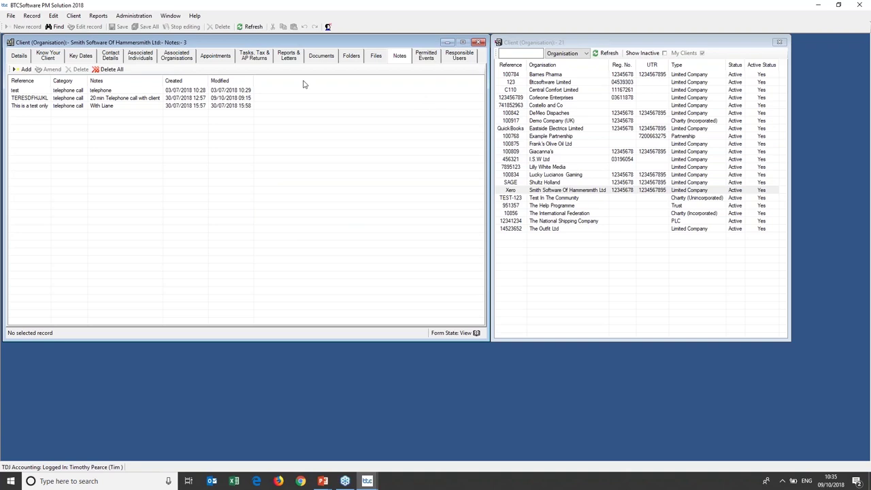
{"action": "left_click", "coordinate": [261, 60]}
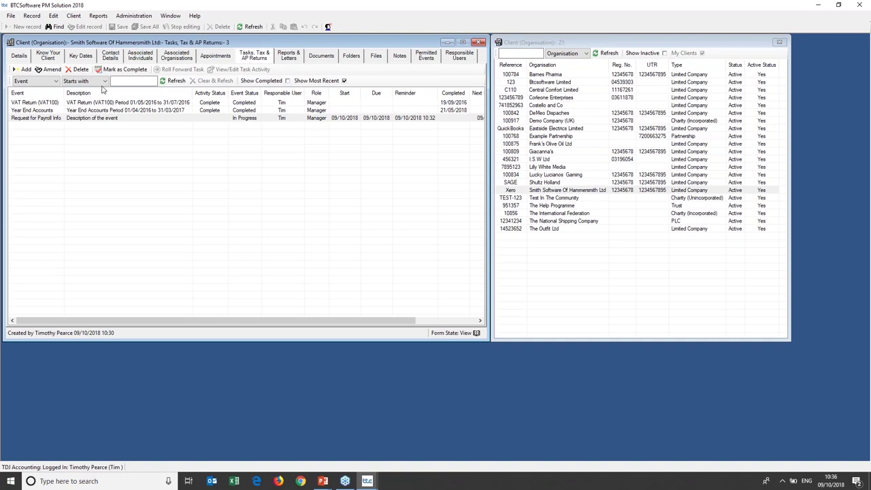
{"action": "left_click", "coordinate": [23, 70]}
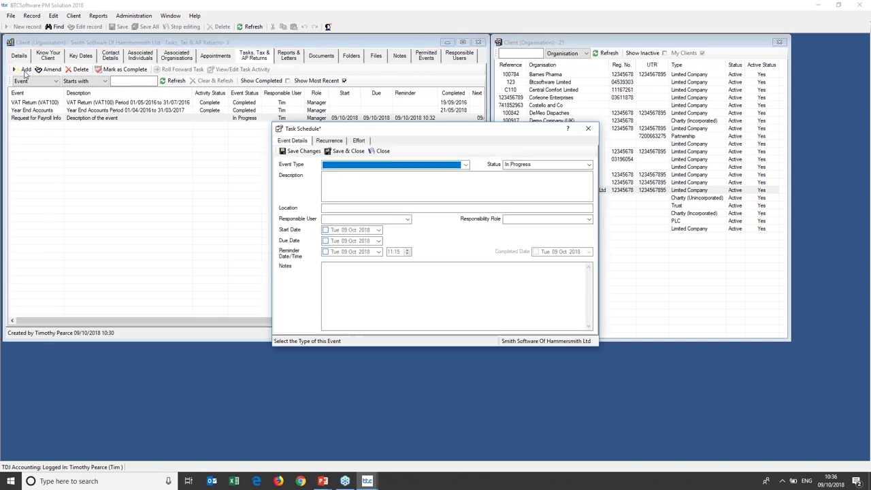
{"action": "left_click", "coordinate": [462, 165]}
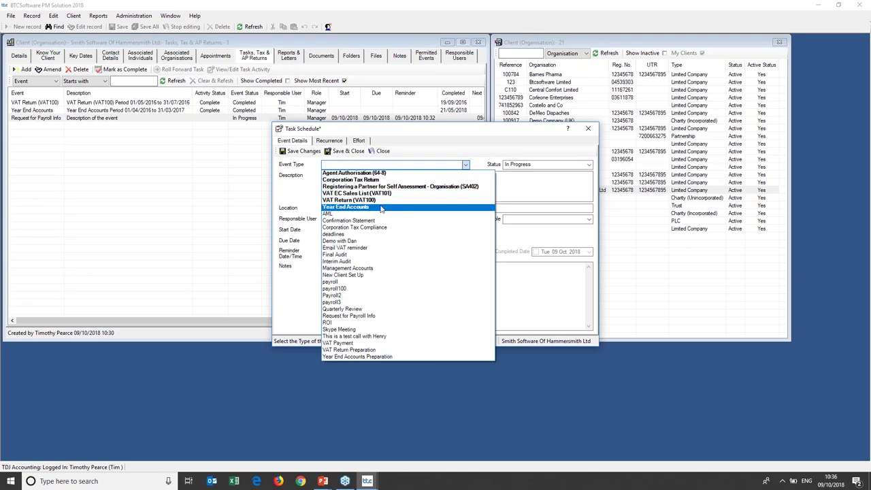
{"action": "left_click", "coordinate": [381, 207]}
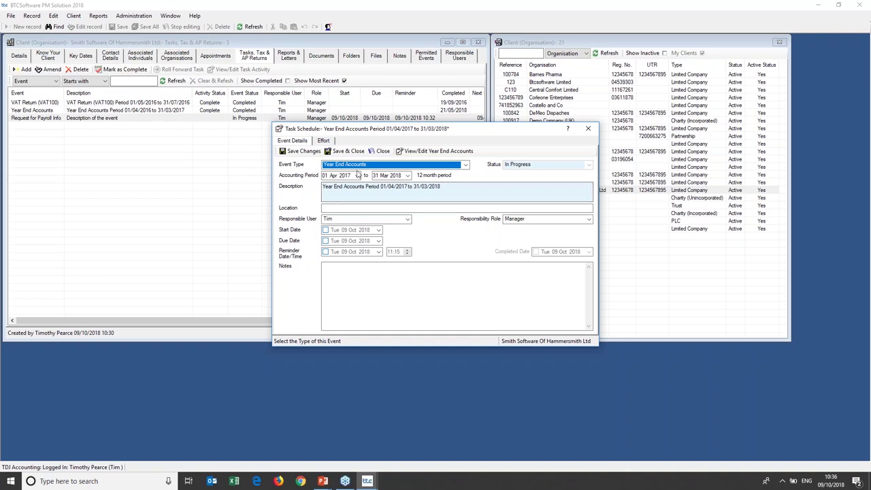
{"action": "left_click", "coordinate": [357, 176]}
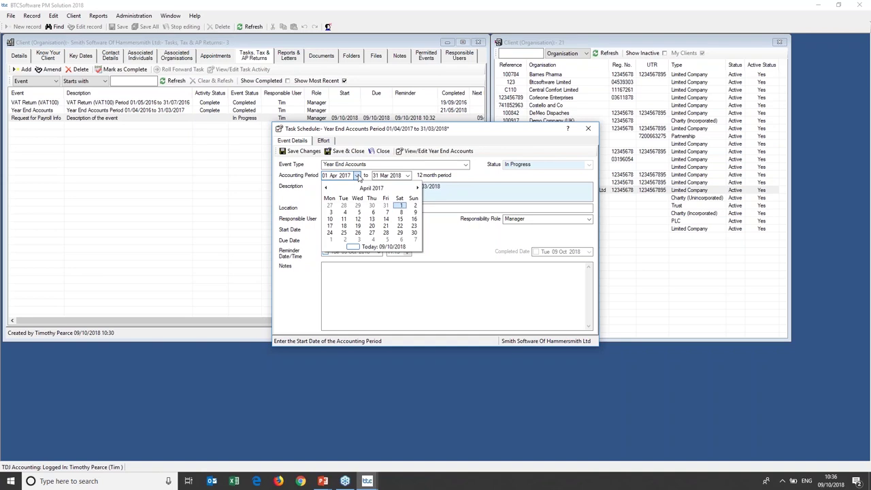
{"action": "left_click", "coordinate": [357, 175]}
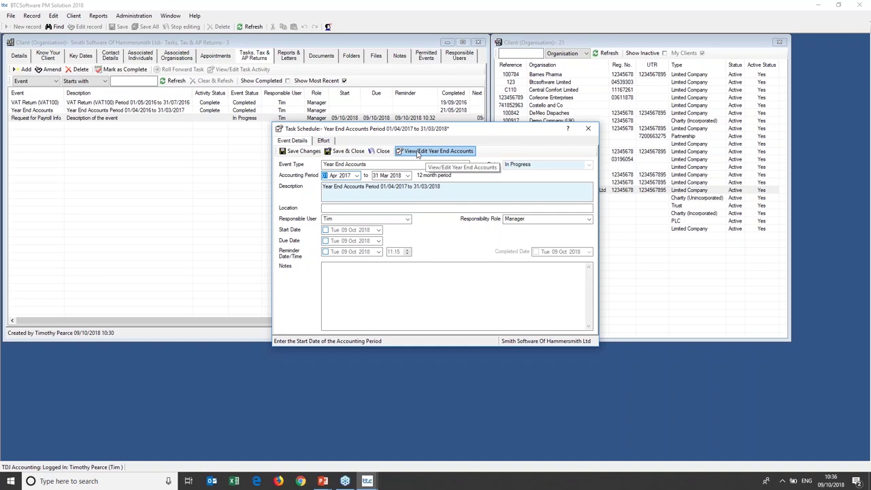
Open the Year End Accounts summary, keeping Company Small (FRS 102 Section 1A 2015) and no audit report.
{"action": "left_click", "coordinate": [417, 151]}
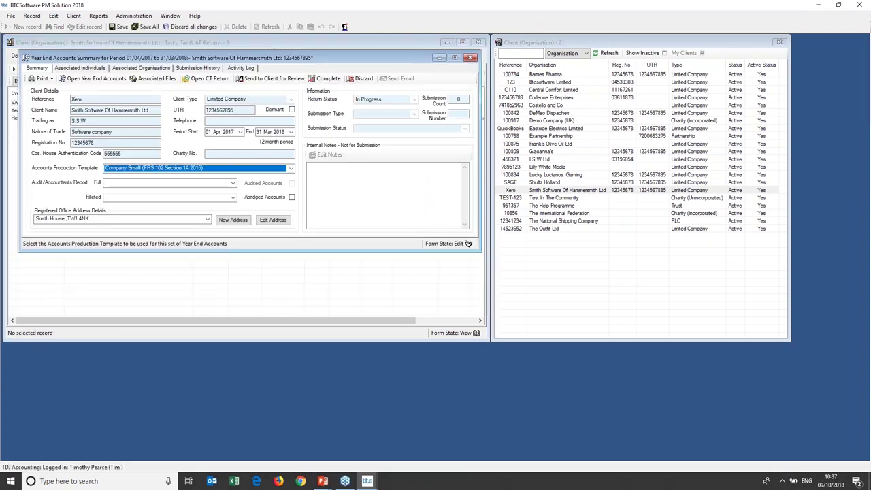
{"action": "left_click_drag", "start_coordinate": [342, 59], "coordinate": [369, 123]}
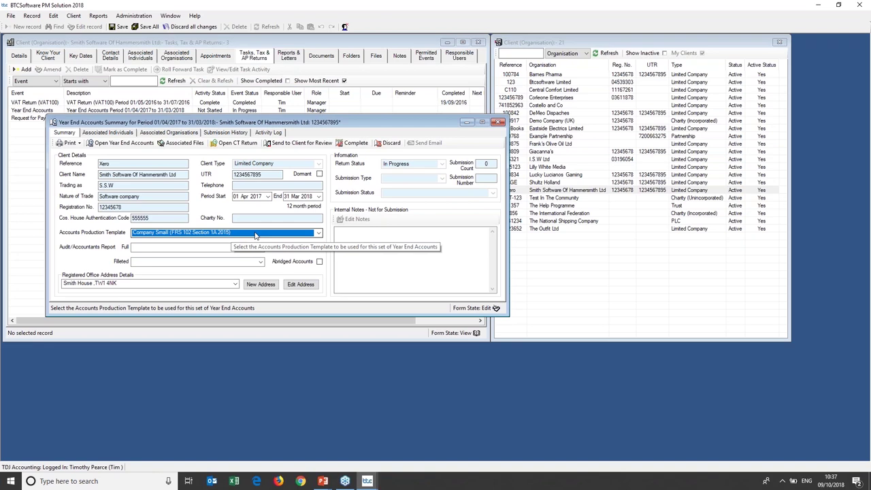
{"action": "left_click", "coordinate": [256, 233]}
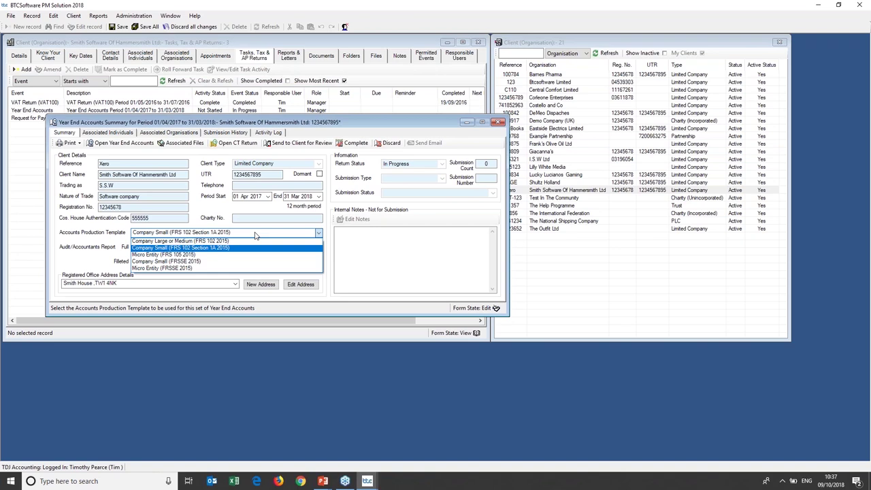
{"action": "left_click", "coordinate": [256, 236]}
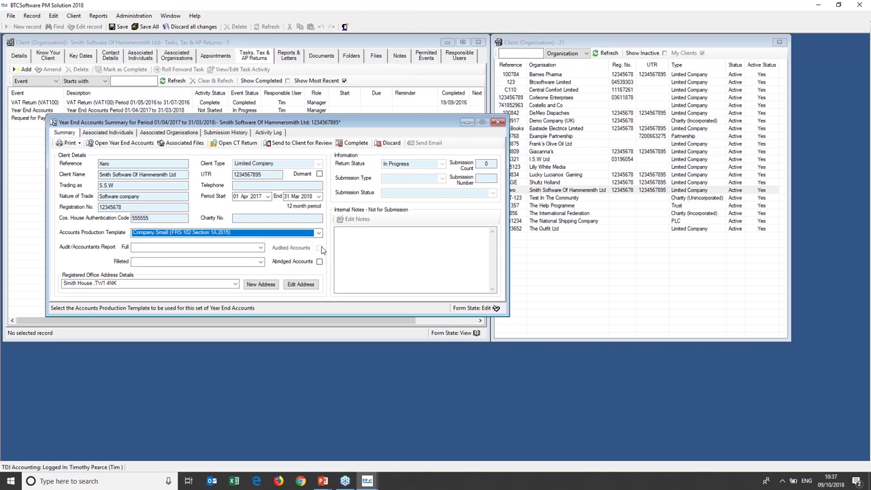
{"action": "left_click", "coordinate": [250, 249]}
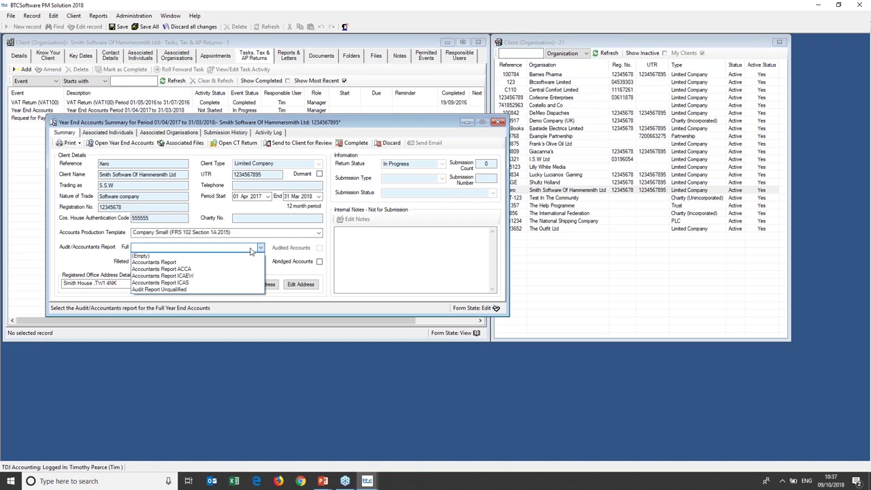
{"action": "left_click", "coordinate": [250, 250]}
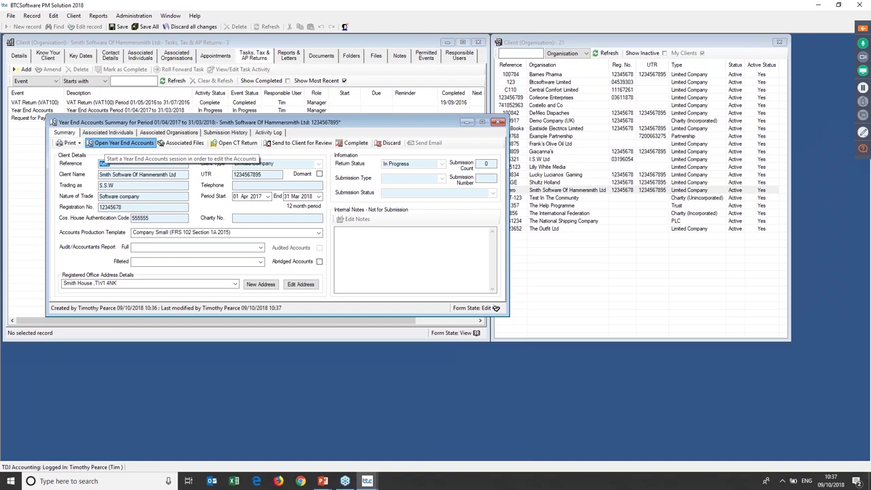
Open the 31 March 2018 year end accounts, rolling forward the prior trial balance and accepting the warnings.
{"action": "left_click", "coordinate": [122, 143]}
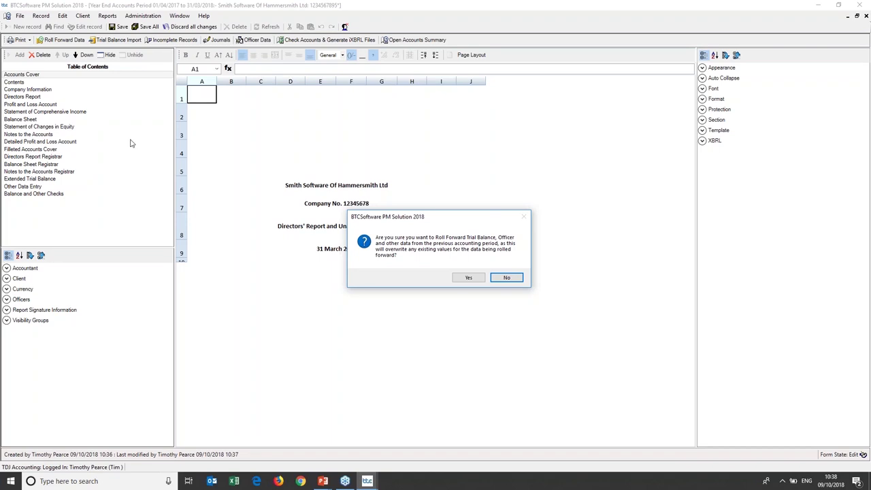
{"action": "left_click", "coordinate": [469, 278]}
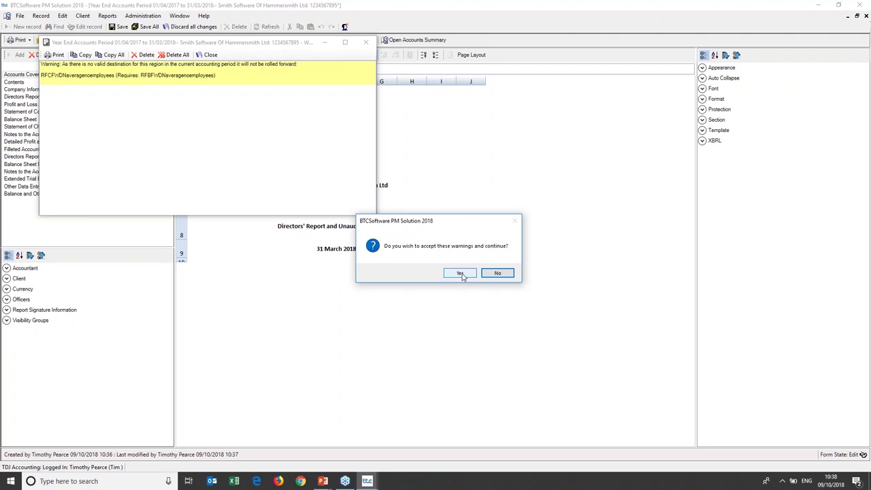
{"action": "left_click", "coordinate": [460, 273]}
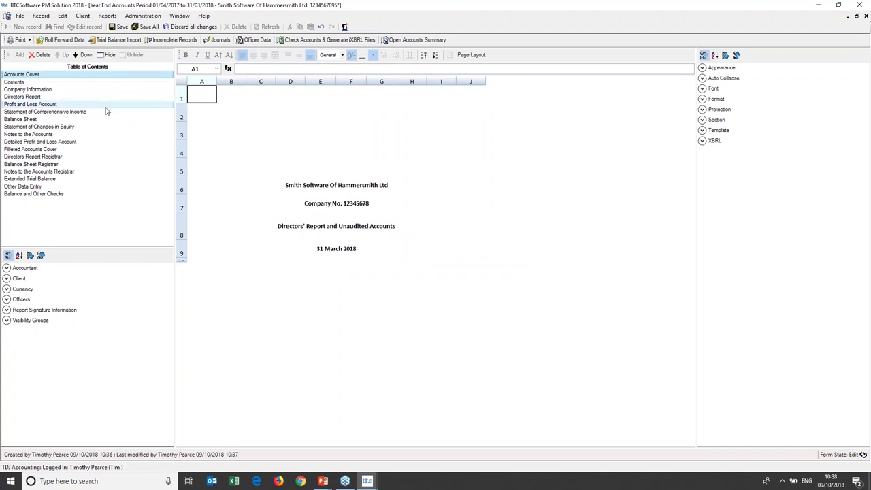
Show the Extended Trial Balance widened, and trial-enter 1234 as the Purchases original figure.
{"action": "left_click", "coordinate": [71, 179]}
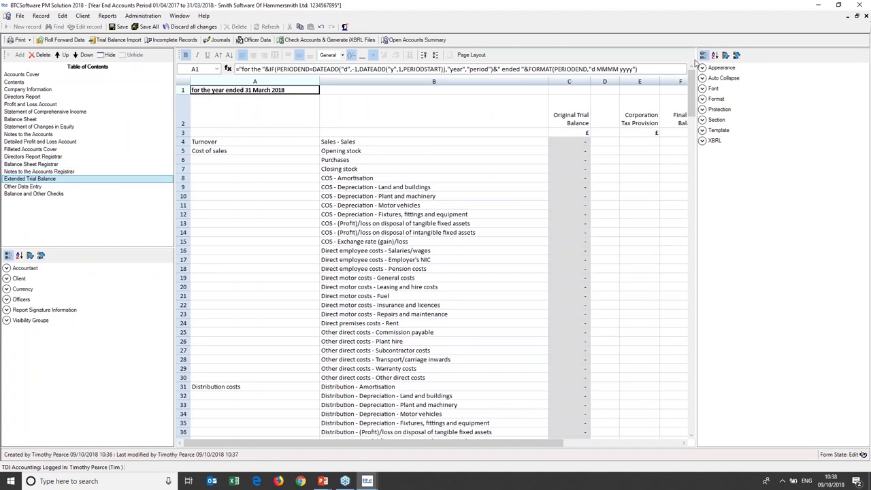
{"action": "left_click_drag", "start_coordinate": [695, 63], "coordinate": [814, 59]}
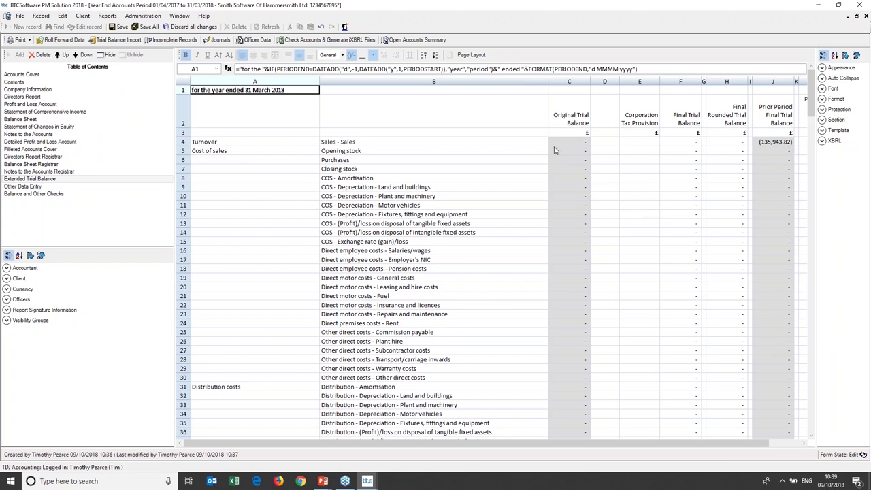
{"action": "left_click", "coordinate": [574, 160]}
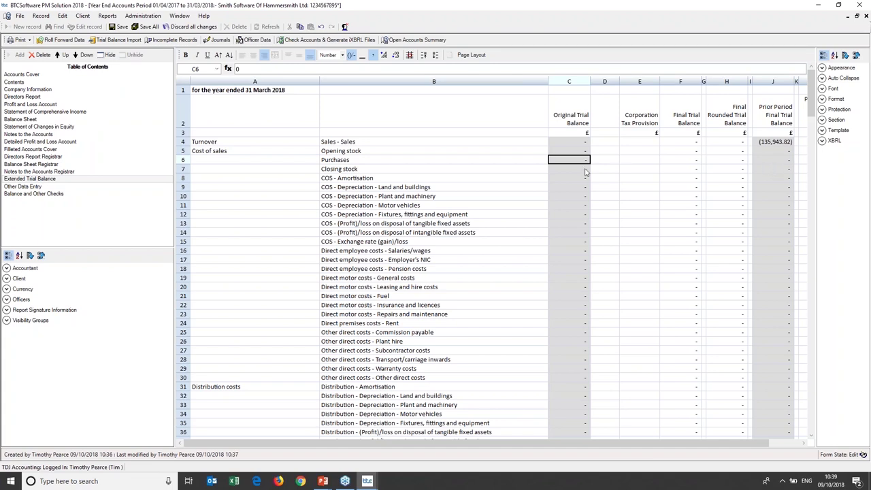
{"action": "type", "text": "1234"}
{"action": "key", "text": "BackSpace"}
{"action": "key", "text": "BackSpace"}
{"action": "key", "text": "BackSpace"}
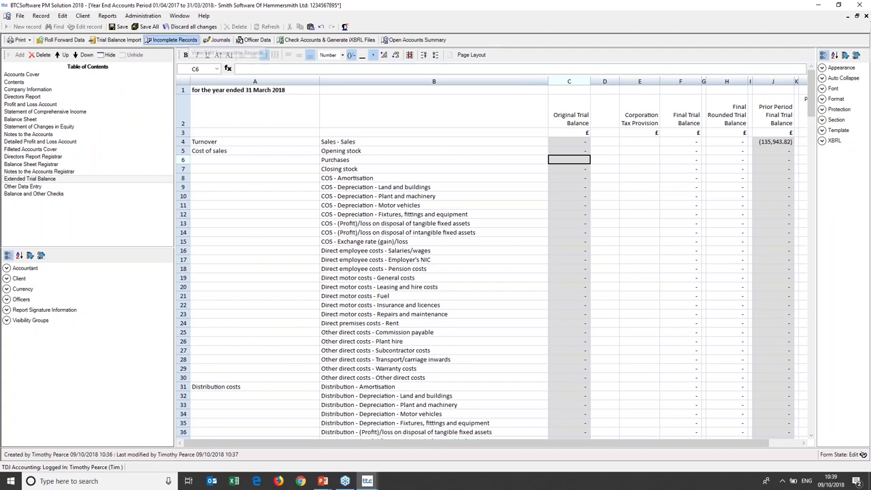
Look through the Incomplete Records new bank account and opening balances forms.
{"action": "left_click", "coordinate": [191, 39]}
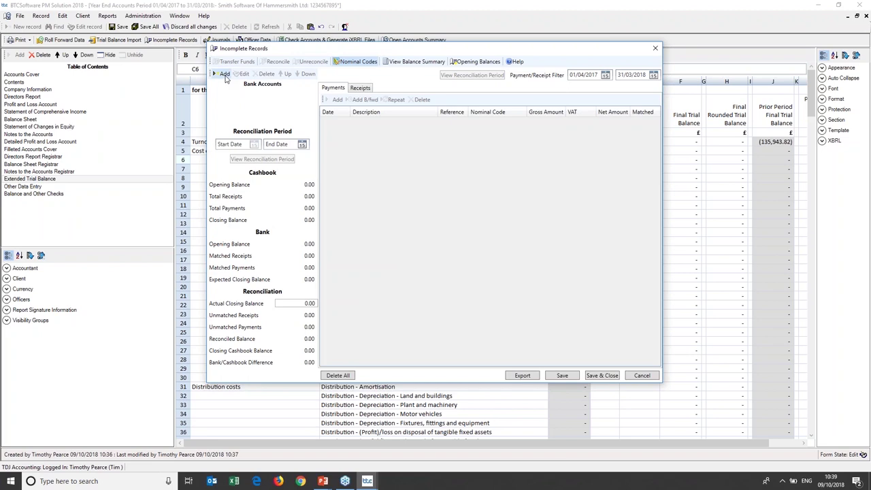
{"action": "left_click", "coordinate": [224, 74]}
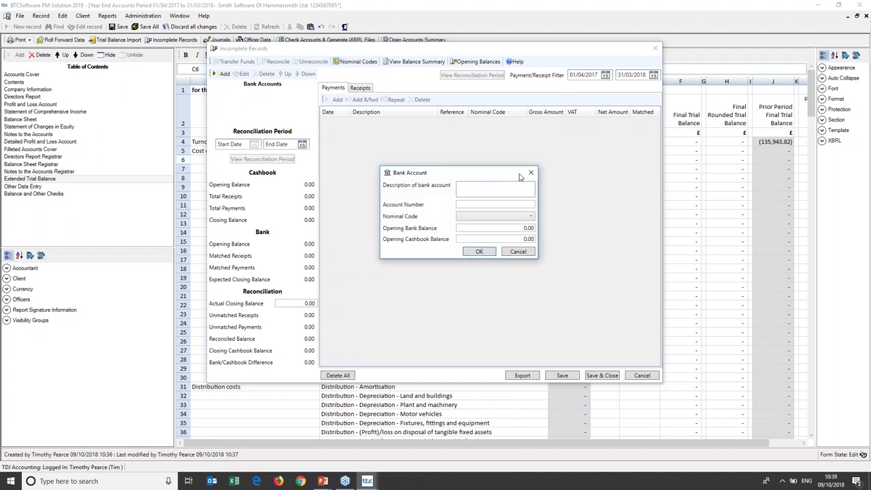
{"action": "left_click", "coordinate": [530, 173]}
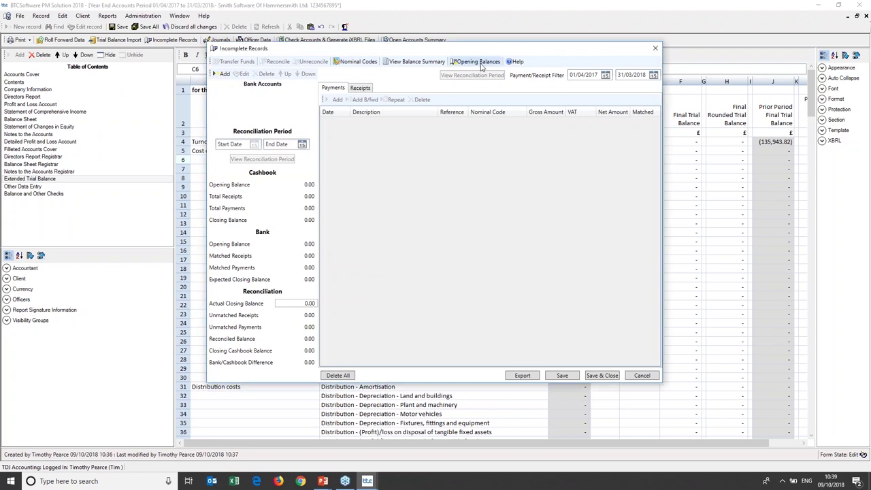
{"action": "left_click", "coordinate": [480, 62]}
{"action": "left_click", "coordinate": [520, 155]}
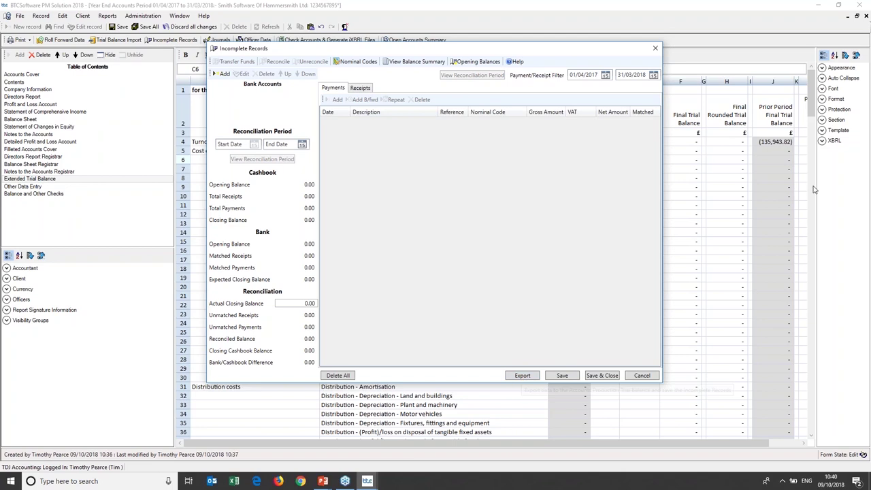
Close Incomplete Records without saving and list the packages supported by Trial Balance Import Mapping.
{"action": "left_click", "coordinate": [655, 48]}
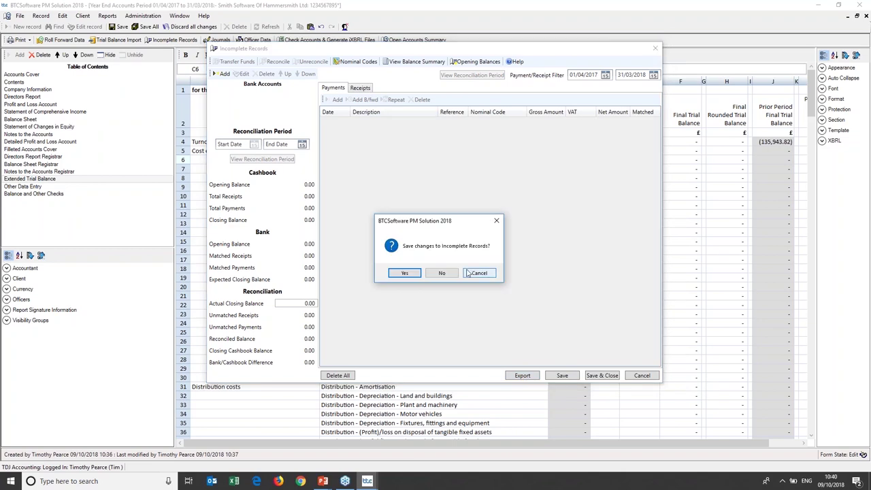
{"action": "left_click", "coordinate": [442, 273]}
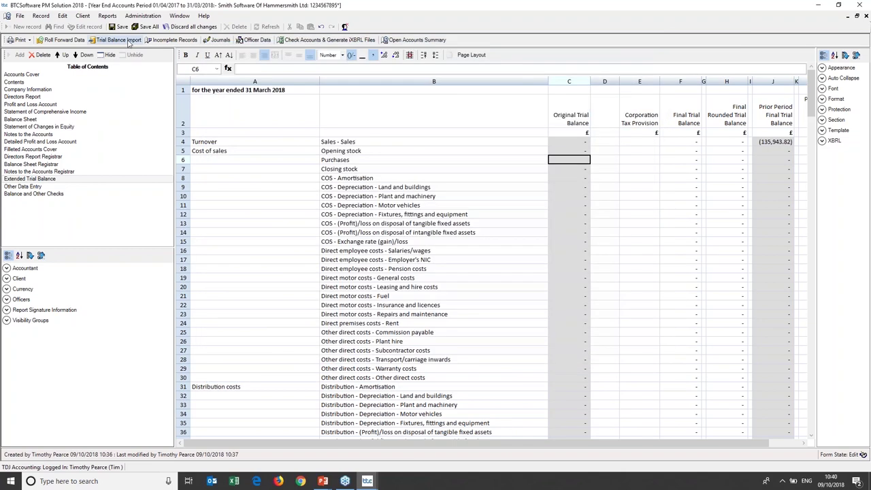
{"action": "left_click", "coordinate": [128, 40]}
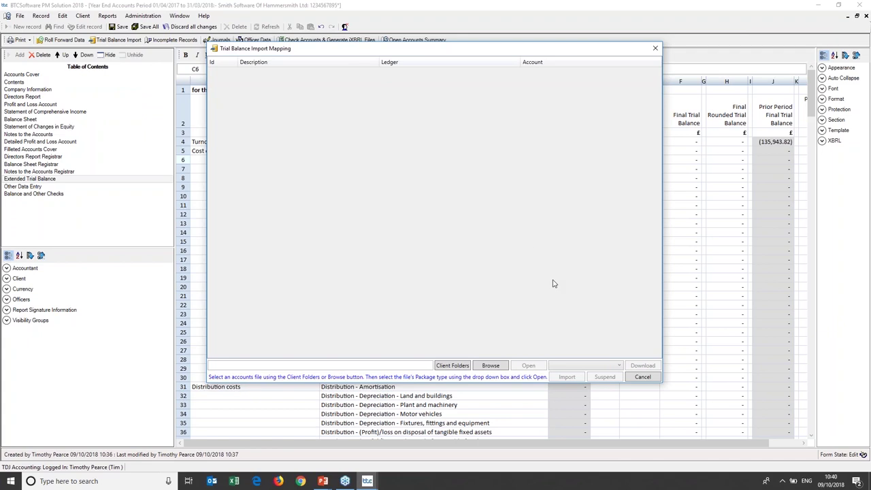
{"action": "left_click", "coordinate": [617, 368]}
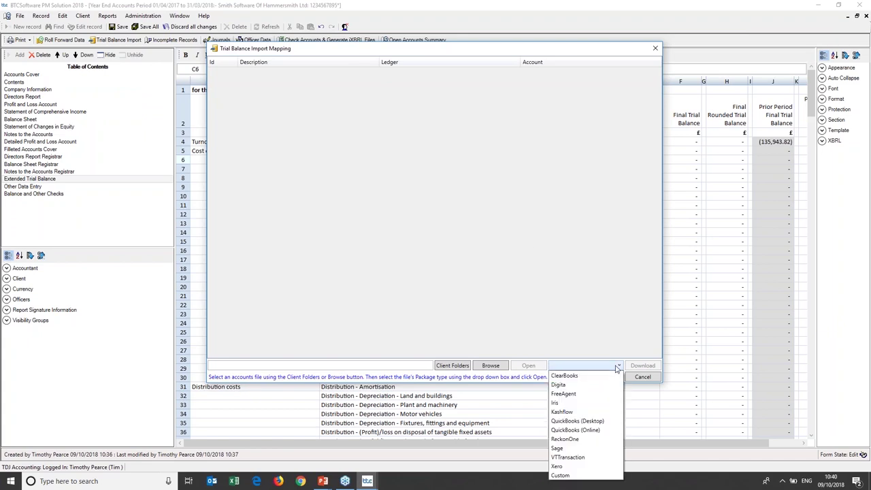
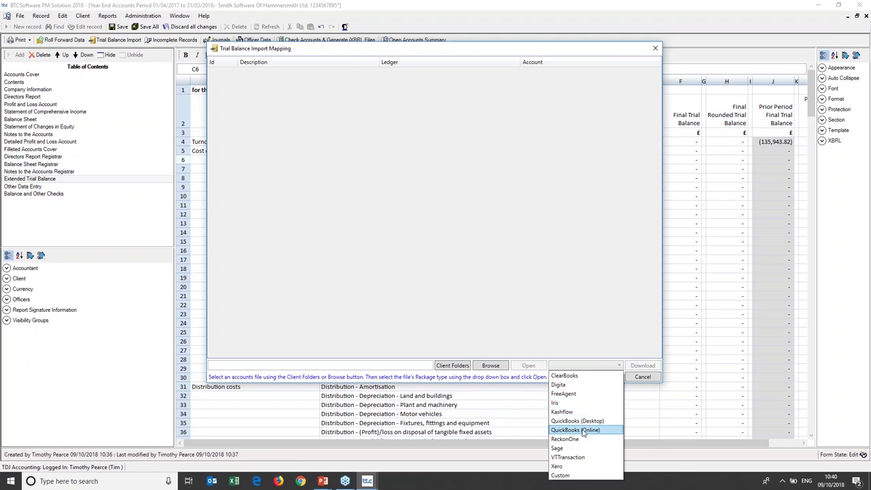
Choose Xero as the accounts package and start downloading the trial balance from Xero.
{"action": "left_click", "coordinate": [584, 466]}
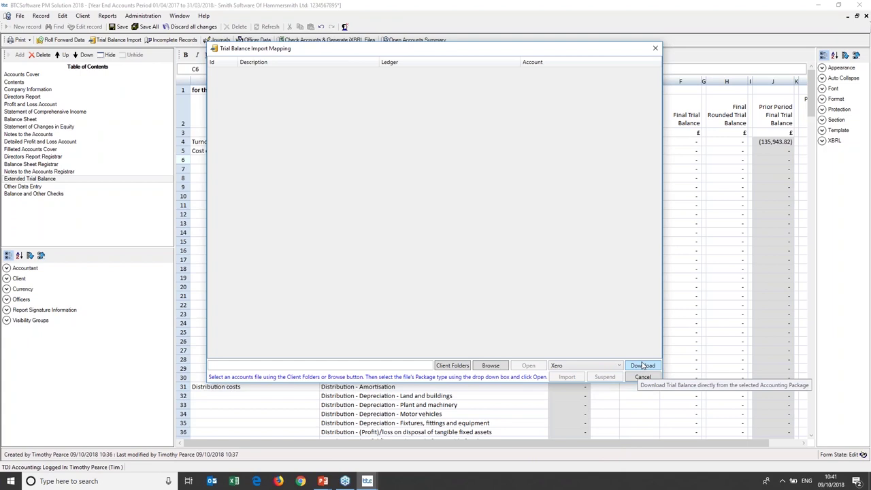
{"action": "left_click", "coordinate": [643, 365]}
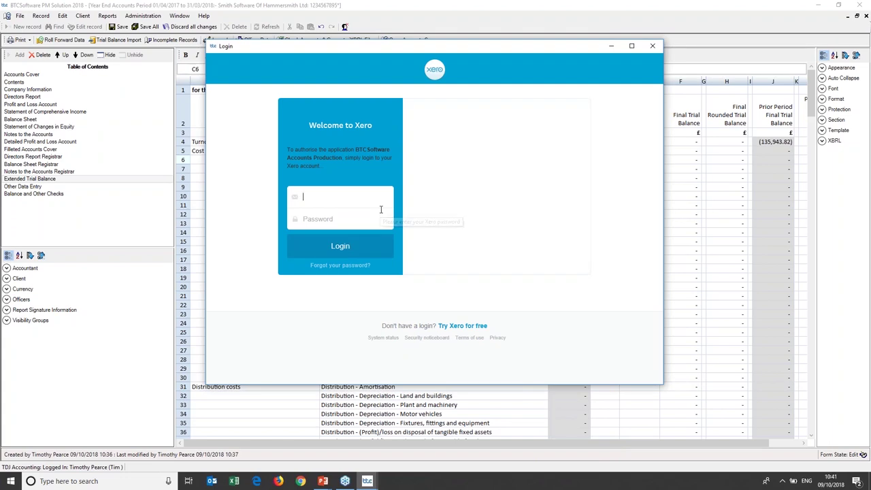
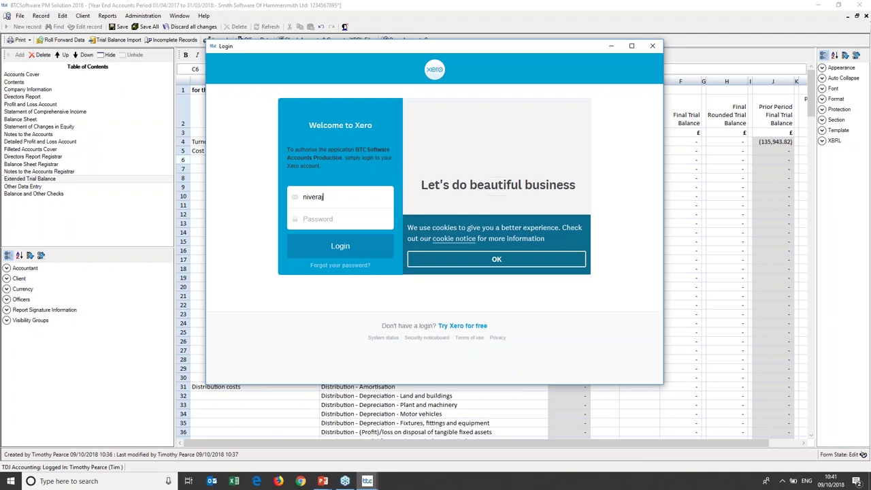
Log in to Xero with the account e-mail and password, then allow the software access for 30 minutes.
{"action": "left_click", "coordinate": [340, 218]}
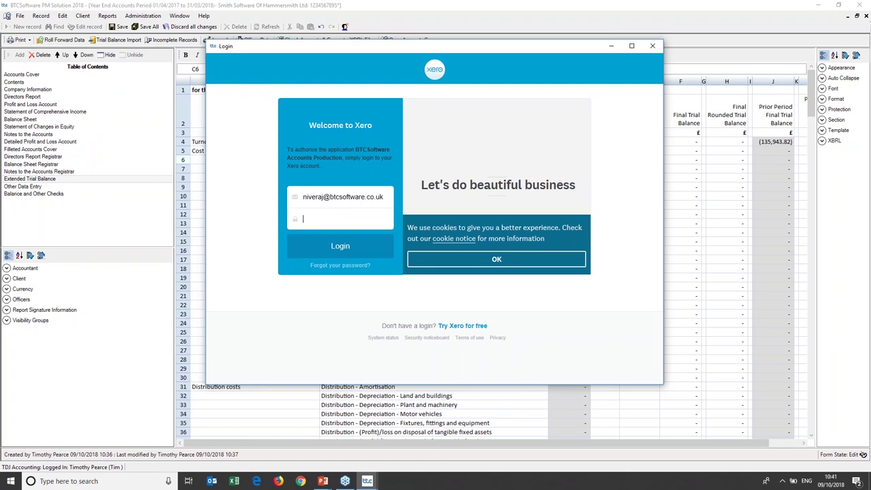
{"action": "type", "text": "••••••••"}
{"action": "left_click", "coordinate": [342, 247]}
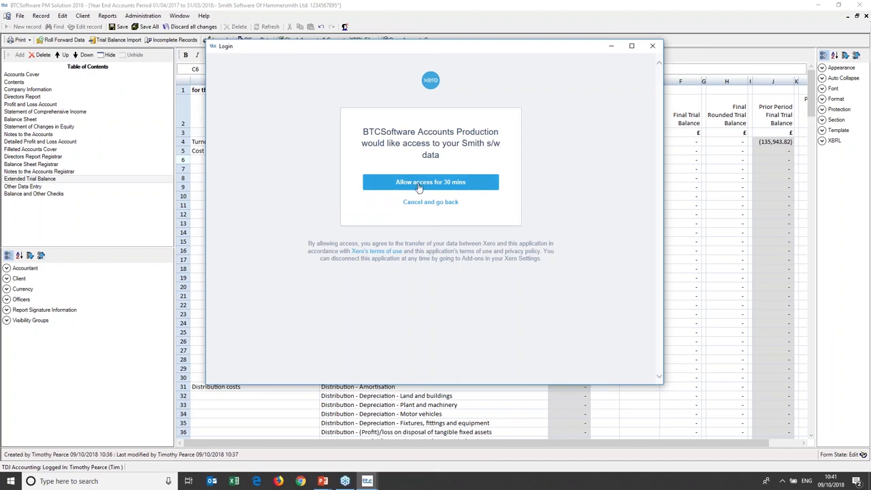
{"action": "left_click", "coordinate": [418, 184]}
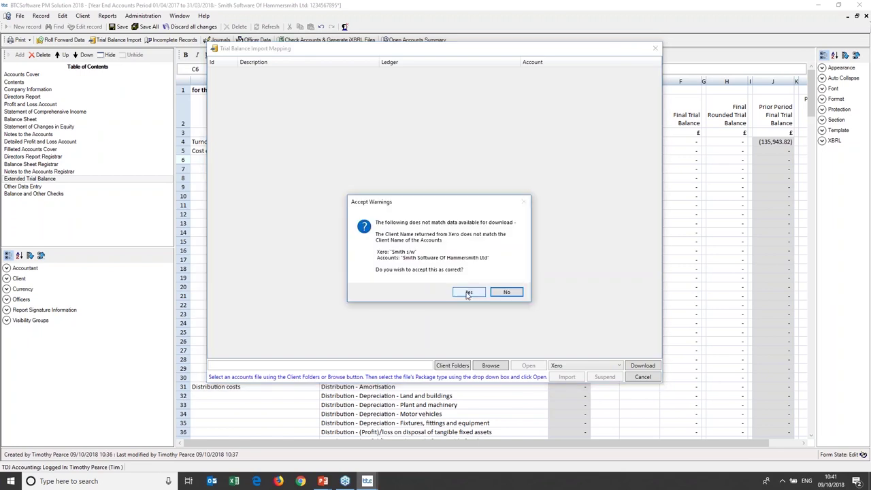
Accept the client-name mismatch and map Cost of Goods Sold to Cost of sales, Purchases.
{"action": "left_click", "coordinate": [467, 293]}
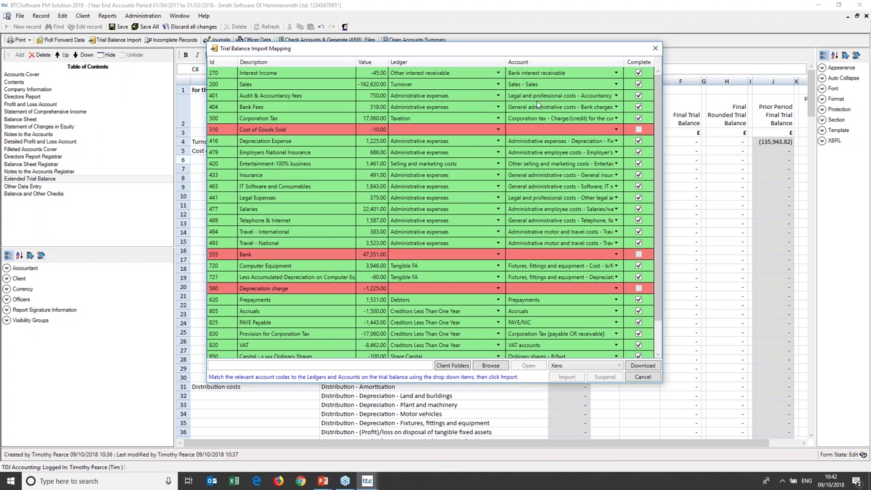
{"action": "left_click", "coordinate": [638, 84]}
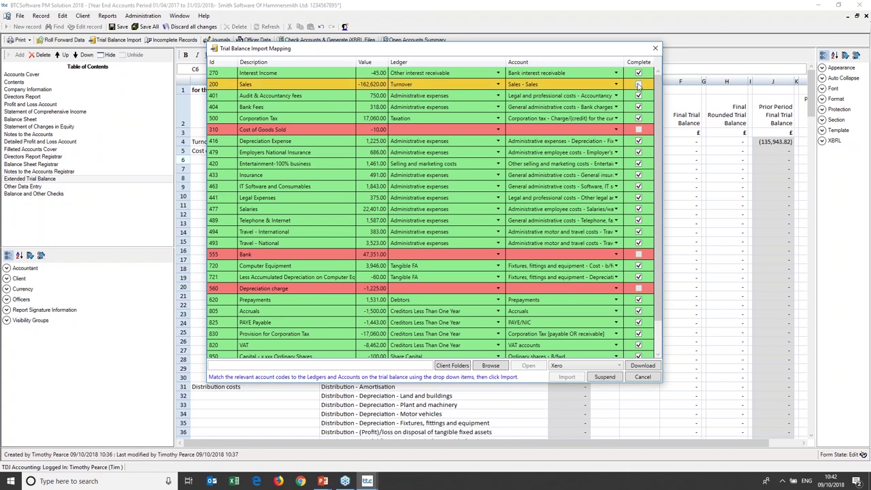
{"action": "left_click", "coordinate": [638, 84]}
{"action": "left_click", "coordinate": [447, 132]}
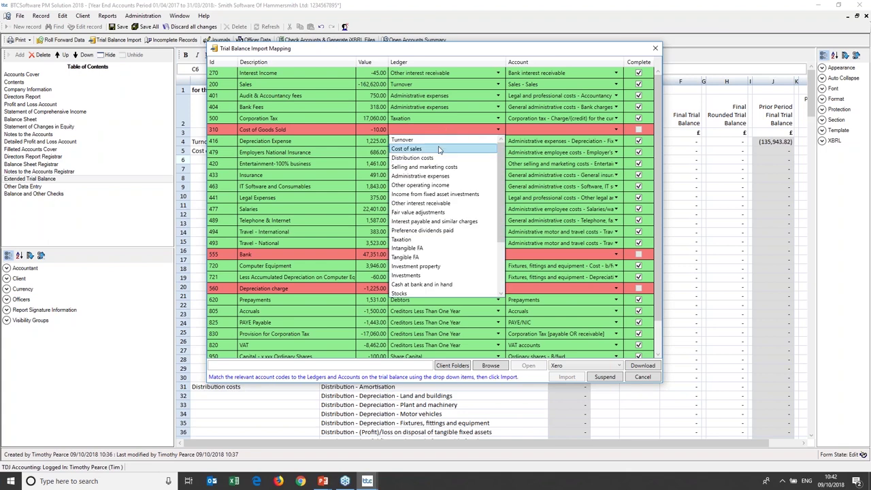
{"action": "left_click", "coordinate": [439, 149]}
{"action": "left_click", "coordinate": [575, 132]}
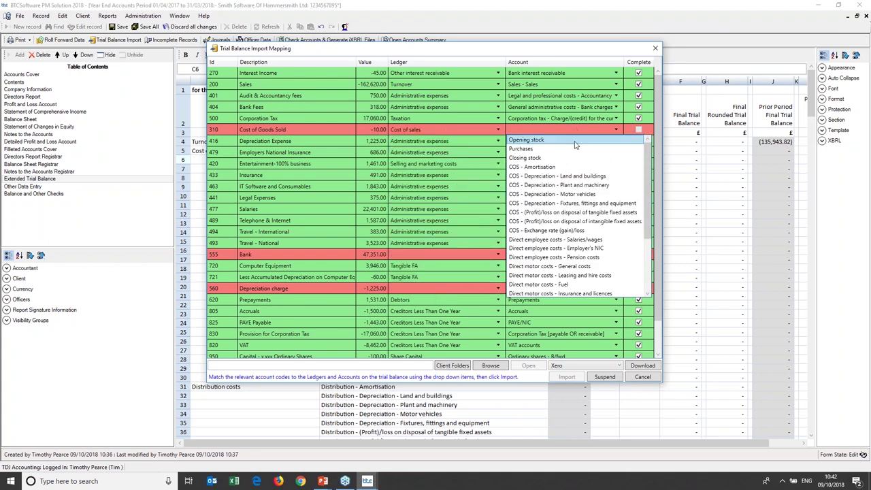
{"action": "left_click", "coordinate": [561, 148]}
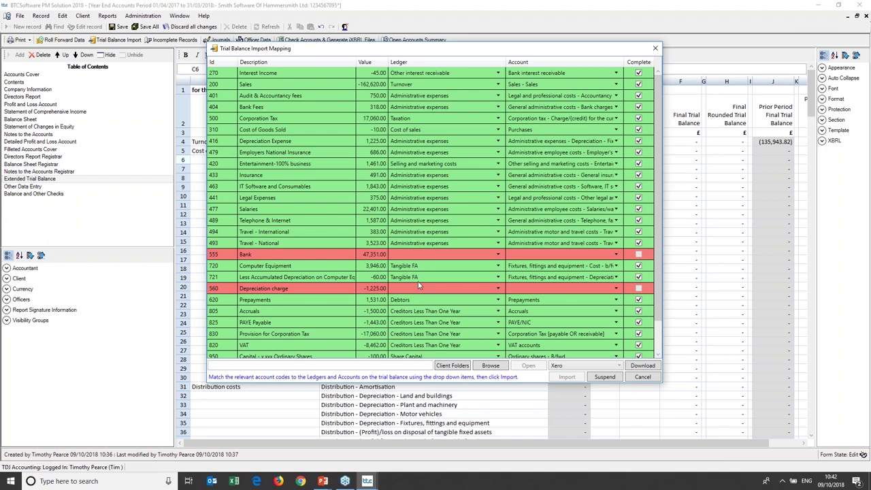
Map Bank to Cash at bank, Current accounts, and Depreciation charge to Tangible FA fixtures depreciation.
{"action": "left_click", "coordinate": [451, 256]}
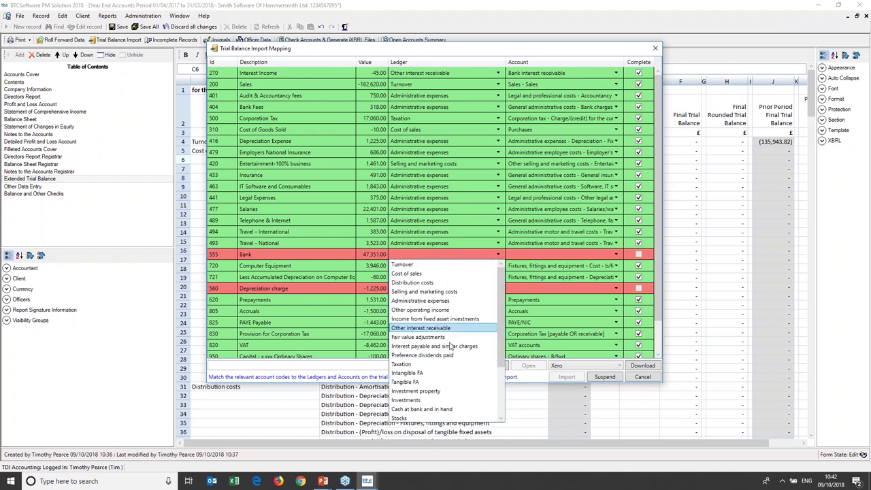
{"action": "left_click", "coordinate": [439, 409]}
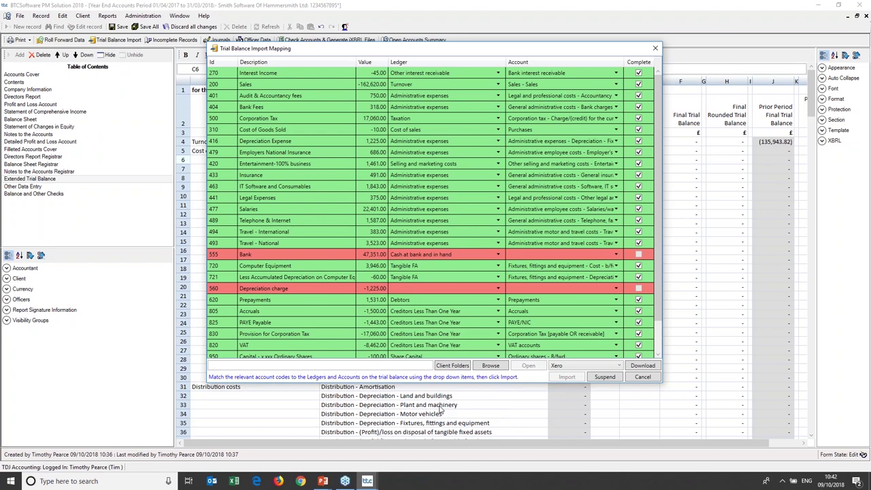
{"action": "left_click", "coordinate": [593, 256]}
{"action": "left_click", "coordinate": [575, 267]}
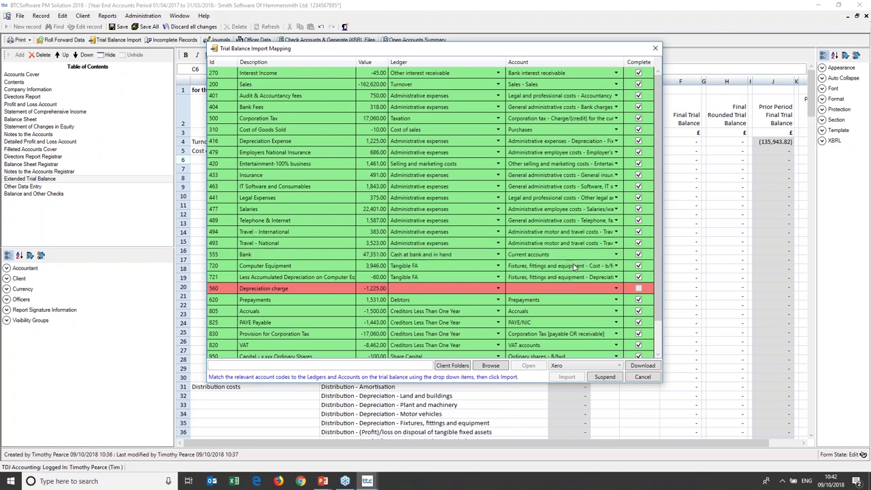
{"action": "left_click", "coordinate": [441, 291]}
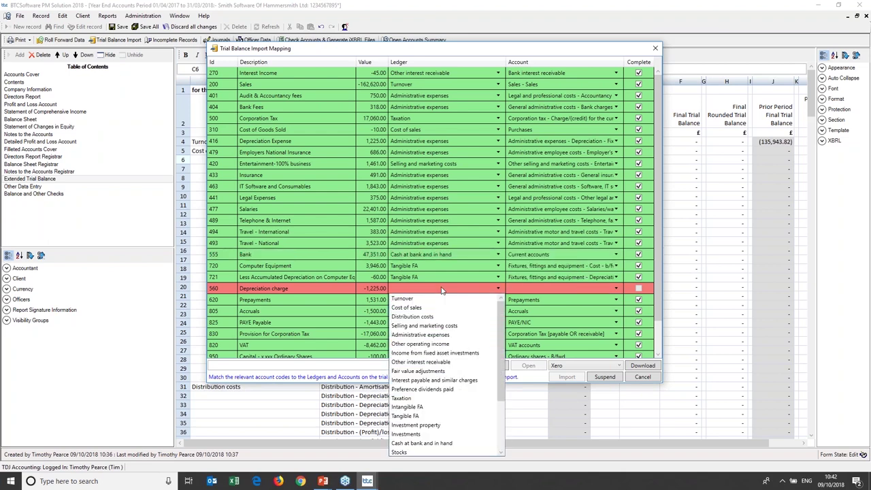
{"action": "left_click", "coordinate": [449, 416]}
{"action": "left_click", "coordinate": [592, 289]}
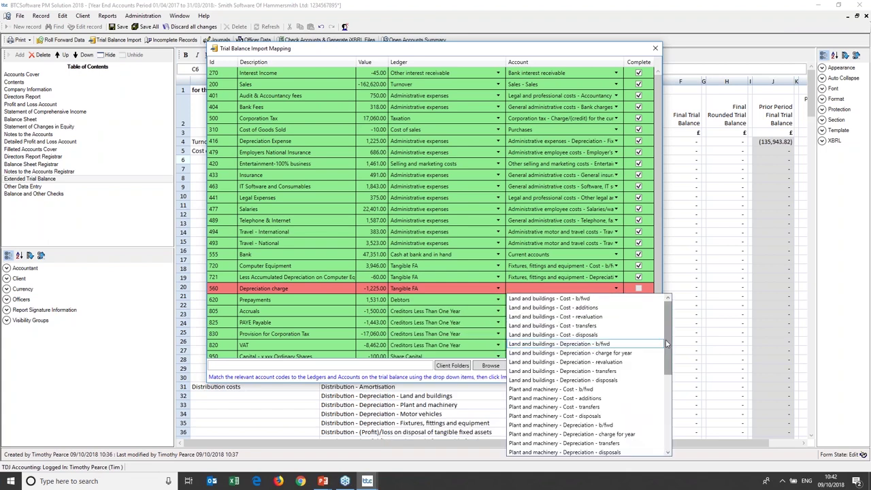
{"action": "left_click_drag", "start_coordinate": [666, 340], "coordinate": [664, 424]}
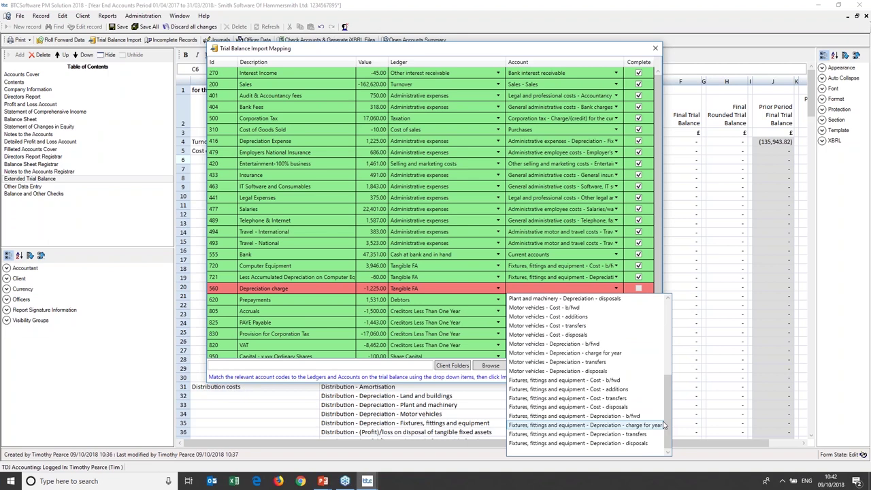
{"action": "left_click", "coordinate": [642, 426]}
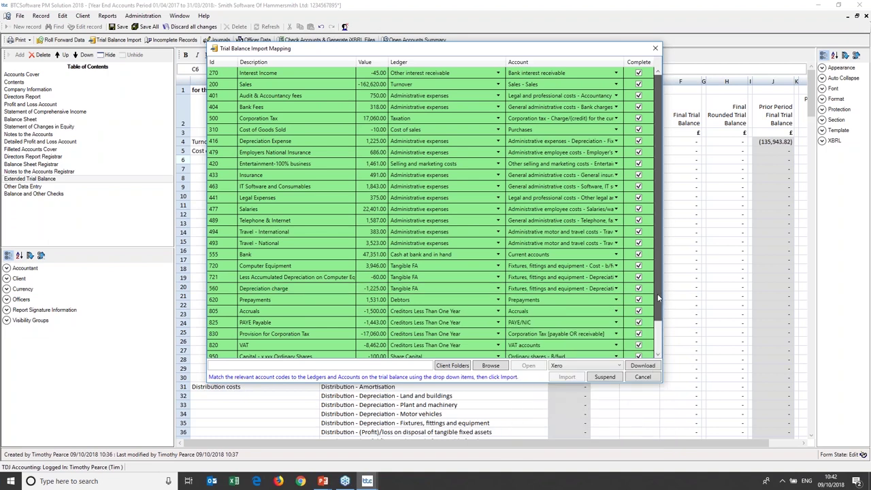
Map the Dividends line to Reserves, profit and loss equity dividends paid.
{"action": "scroll", "coordinate": [659, 298], "scroll_direction": "down", "scroll_amount": 1}
{"action": "left_click", "coordinate": [475, 332]}
{"action": "scroll", "coordinate": [480, 300], "scroll_direction": "down", "scroll_amount": 1}
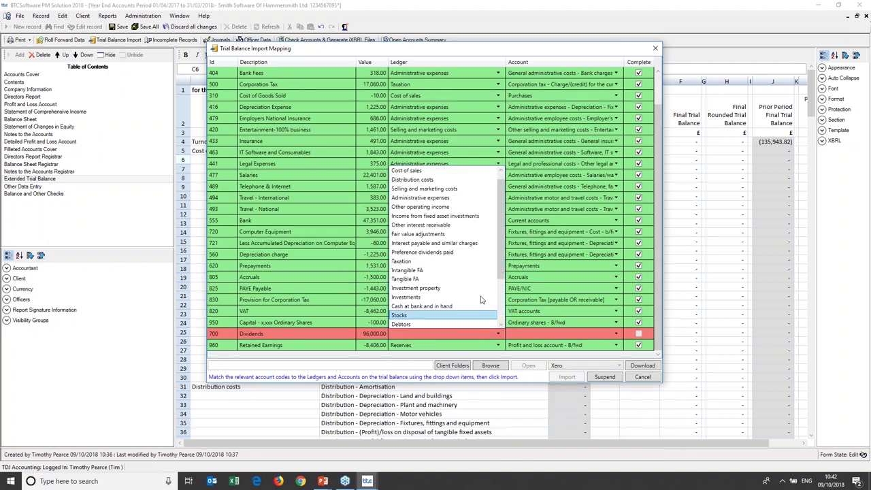
{"action": "scroll", "coordinate": [476, 306], "scroll_direction": "down", "scroll_amount": 3}
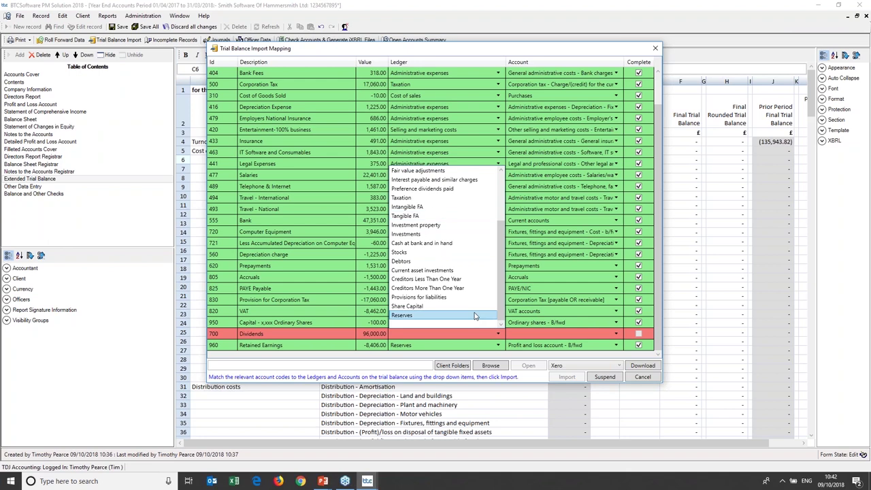
{"action": "left_click", "coordinate": [475, 316]}
{"action": "left_click", "coordinate": [571, 333]}
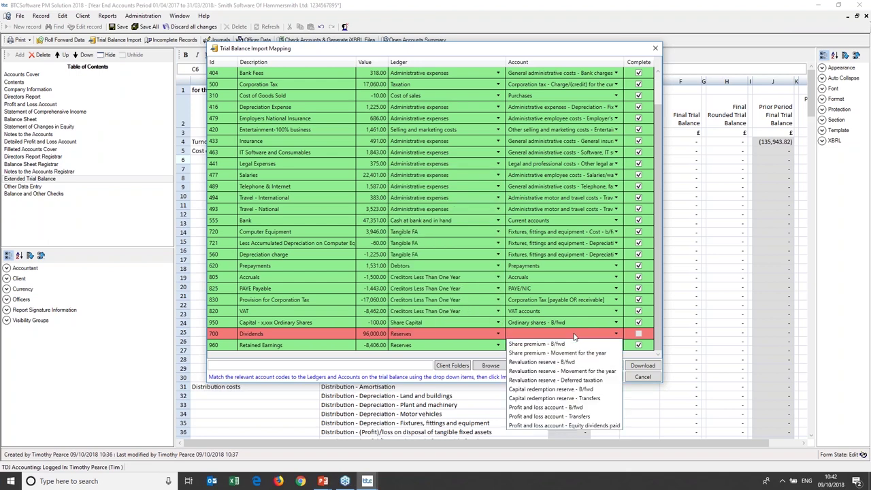
{"action": "left_click", "coordinate": [587, 426]}
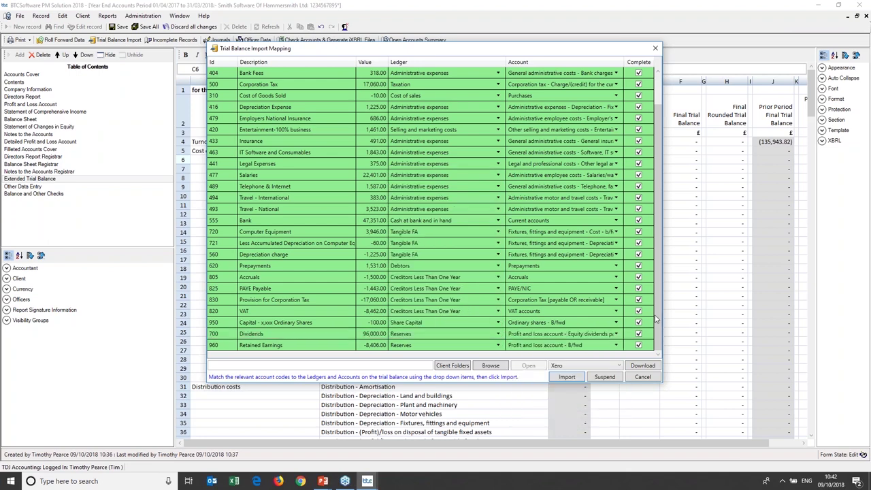
{"action": "left_click_drag", "start_coordinate": [658, 298], "coordinate": [657, 226]}
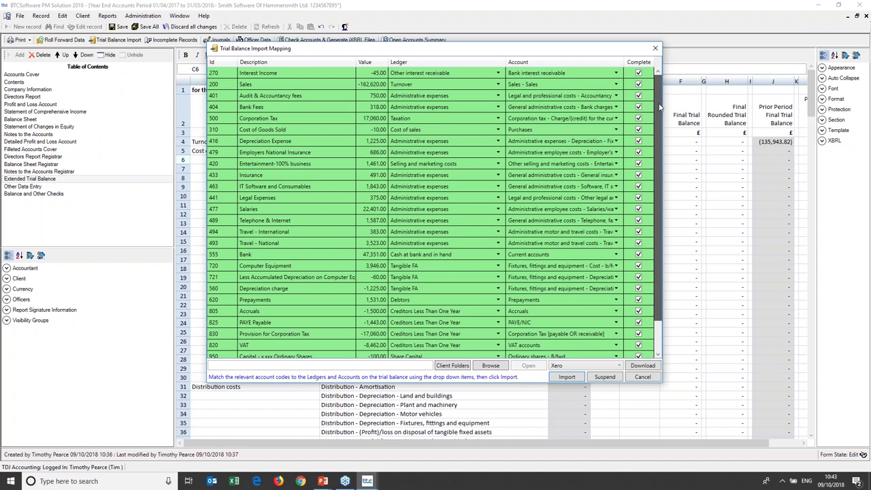
Import the mapped Xero trial balance, confirming the overwrite, so Sales shows (162,620.00).
{"action": "left_click_drag", "start_coordinate": [659, 107], "coordinate": [656, 149]}
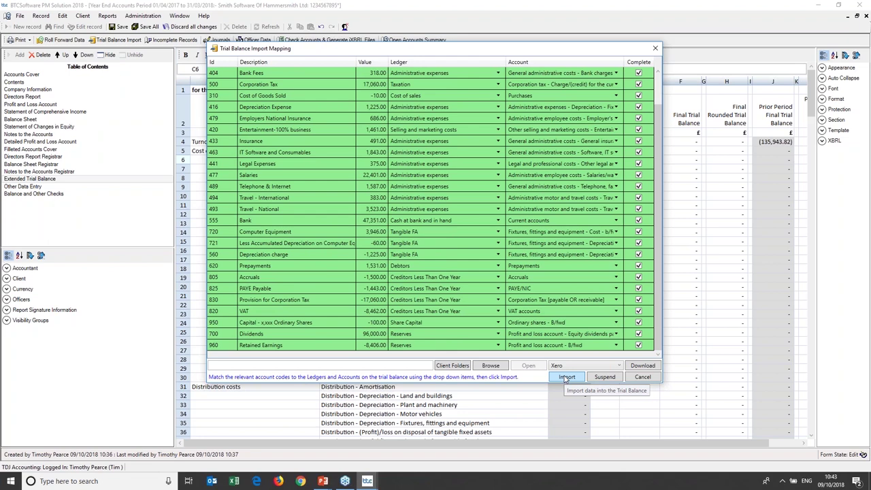
{"action": "left_click", "coordinate": [566, 378]}
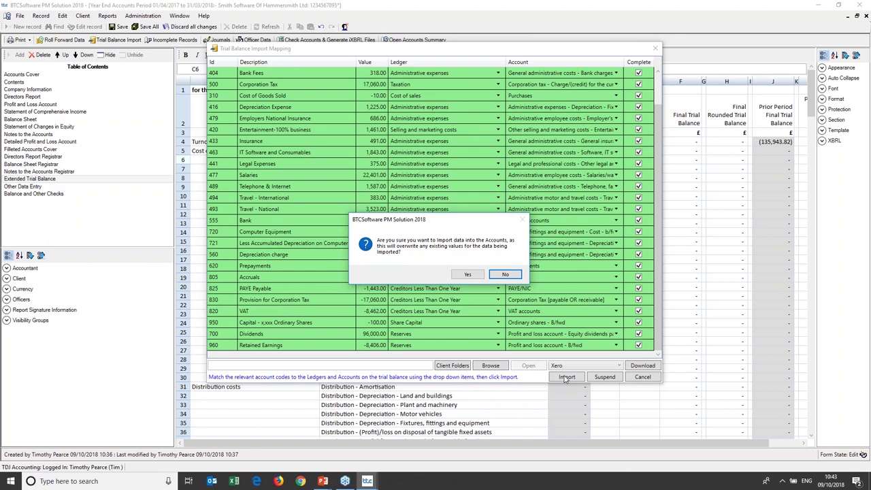
{"action": "left_click", "coordinate": [469, 275]}
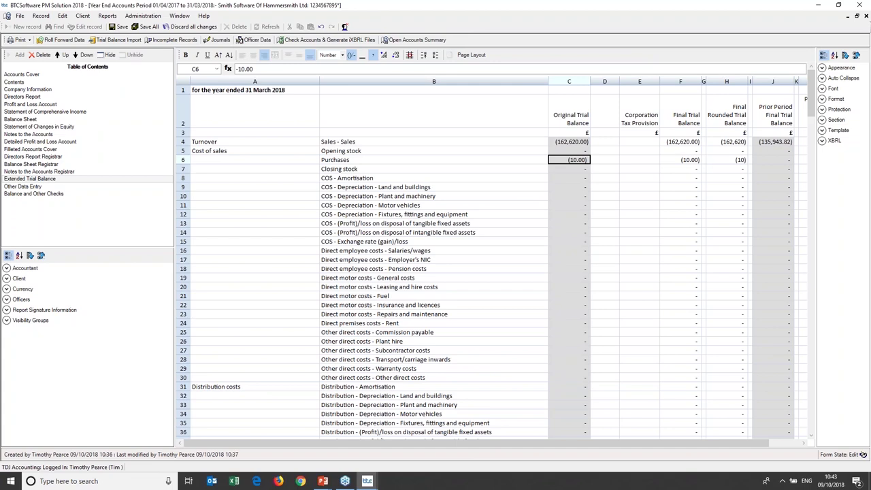
Create a new journal named 'Journal Adjustment' with lines for Turnover Sales and Cost of sales Opening stock.
{"action": "left_click", "coordinate": [220, 40]}
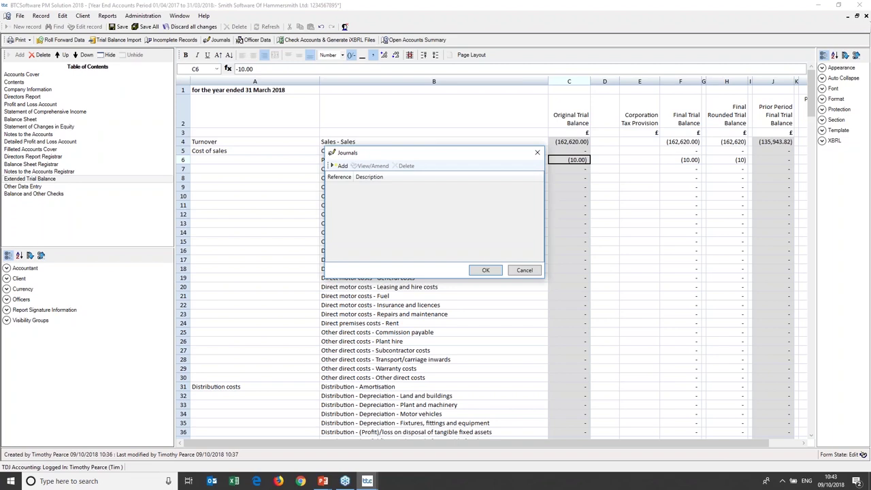
{"action": "left_click", "coordinate": [338, 167]}
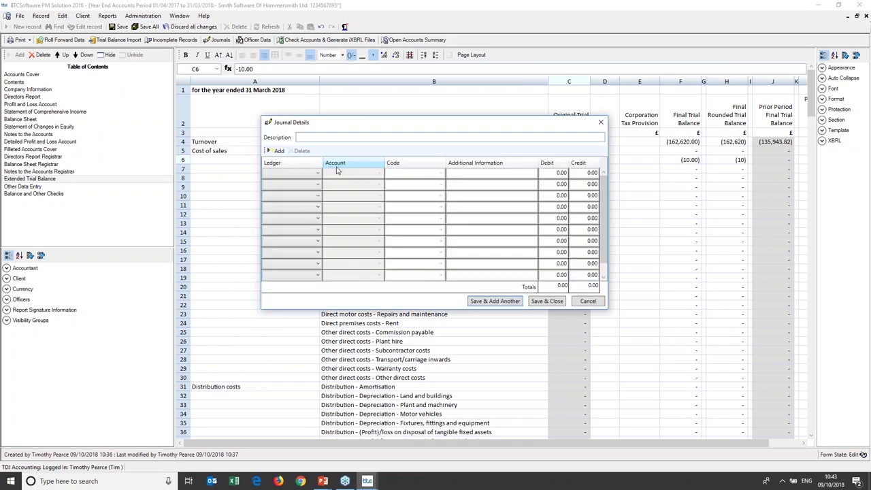
{"action": "type", "text": "Journal Adjustment"}
{"action": "left_click", "coordinate": [313, 173]}
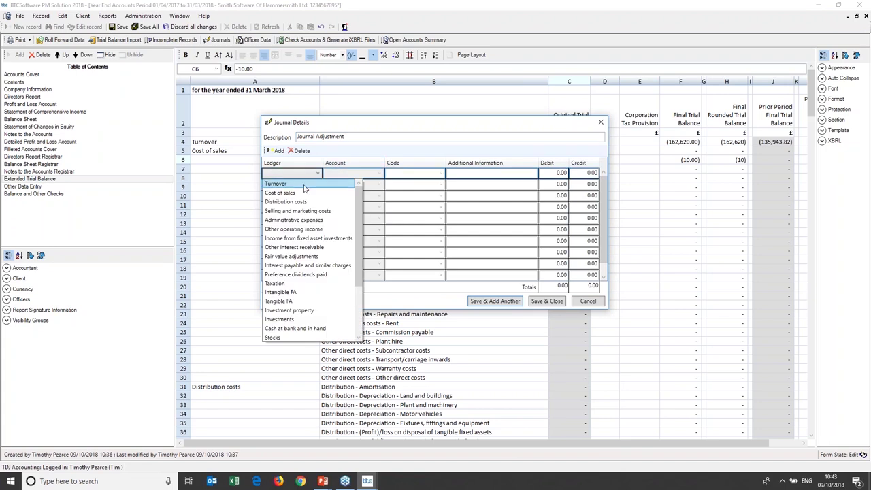
{"action": "left_click", "coordinate": [305, 185]}
{"action": "left_click", "coordinate": [305, 187]}
{"action": "left_click", "coordinate": [307, 208]}
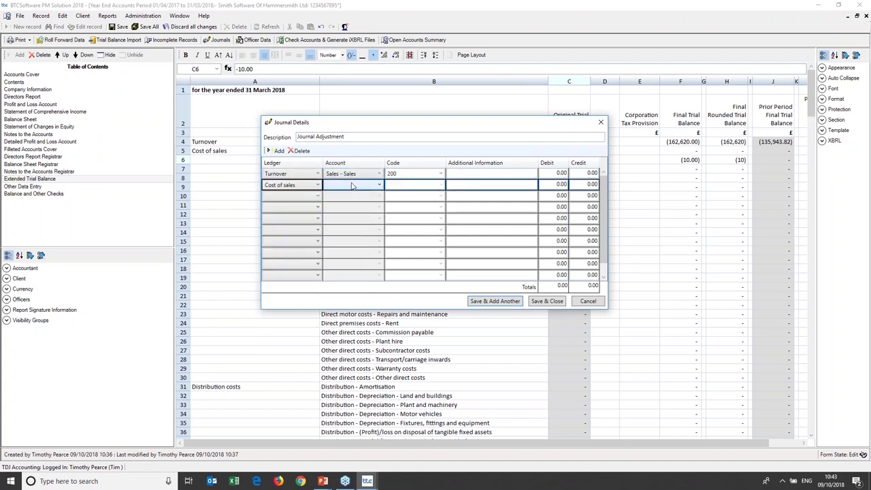
{"action": "left_click", "coordinate": [353, 187]}
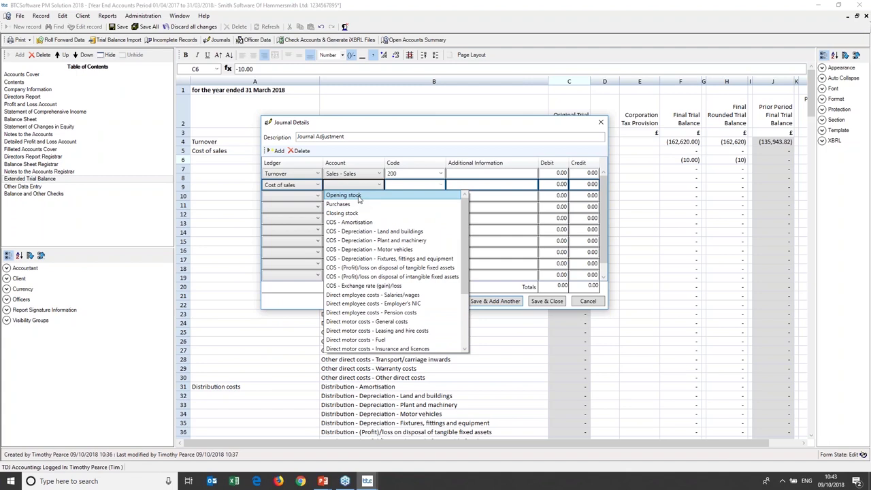
{"action": "left_click", "coordinate": [360, 197]}
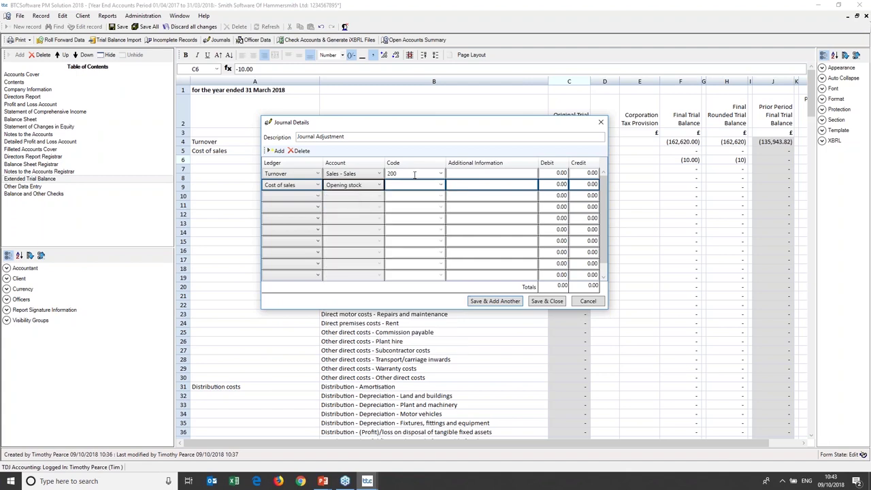
Enter a 100 debit on the Sales line and a 100 credit on Opening stock, then save.
{"action": "left_click", "coordinate": [546, 175]}
{"action": "type", "text": "100"}
{"action": "key", "text": "Tab"}
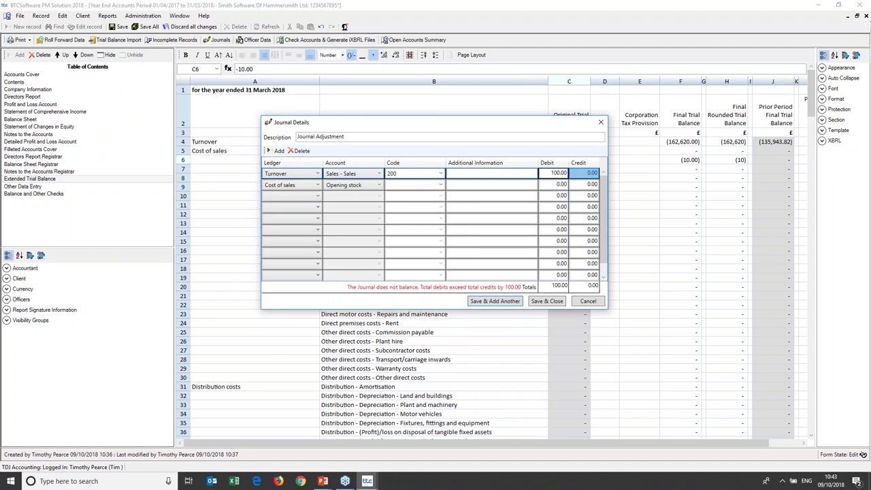
{"action": "key", "text": "Tab"}
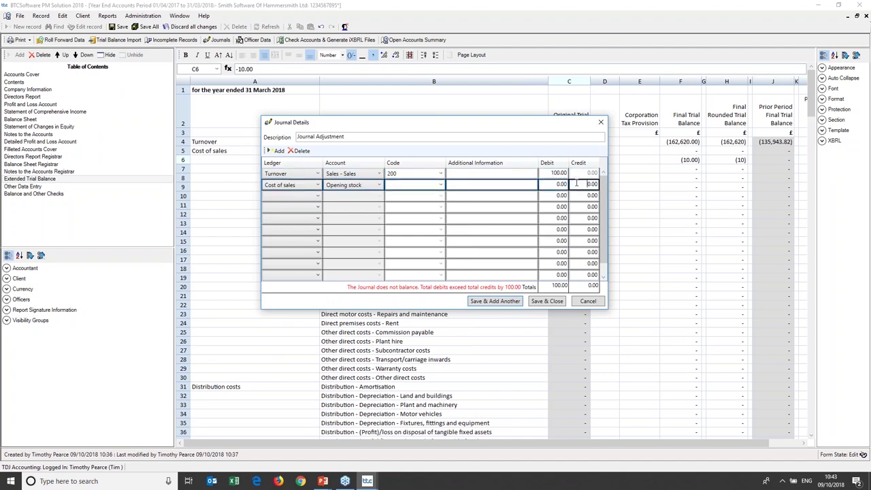
{"action": "left_click", "coordinate": [576, 183]}
{"action": "type", "text": "100"}
{"action": "key", "text": "shift+Tab"}
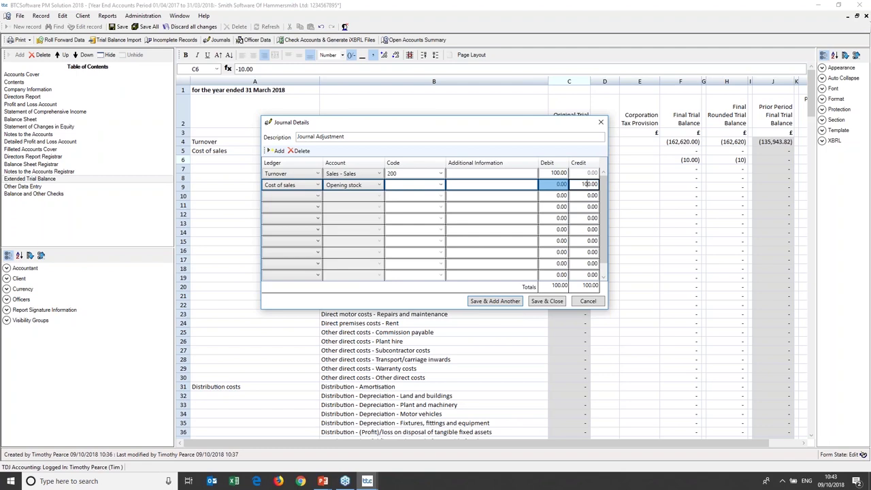
{"action": "left_click", "coordinate": [547, 301]}
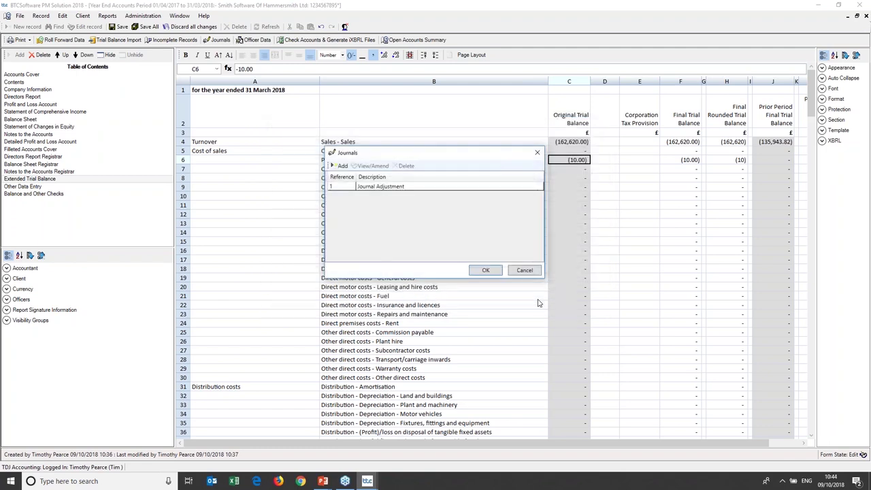
Apply the Journal Adjustment to the trial balance and start a Journal Export from the Print menu.
{"action": "left_click", "coordinate": [430, 191]}
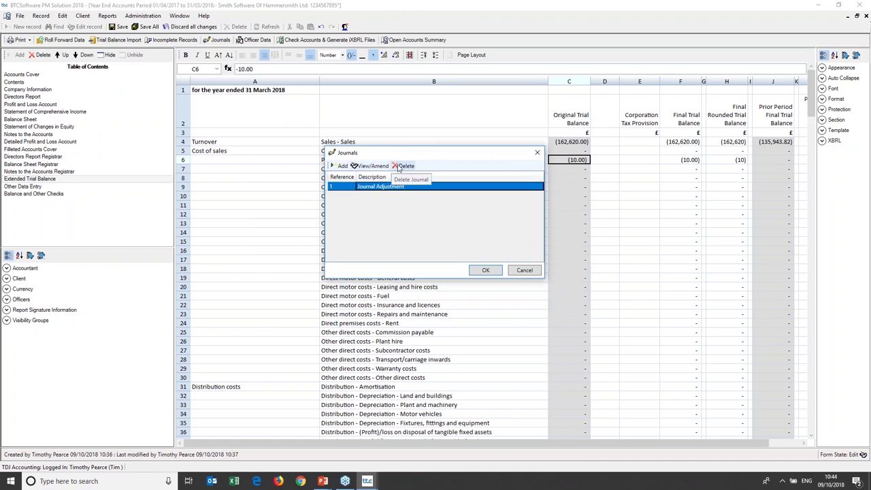
{"action": "left_click", "coordinate": [487, 271]}
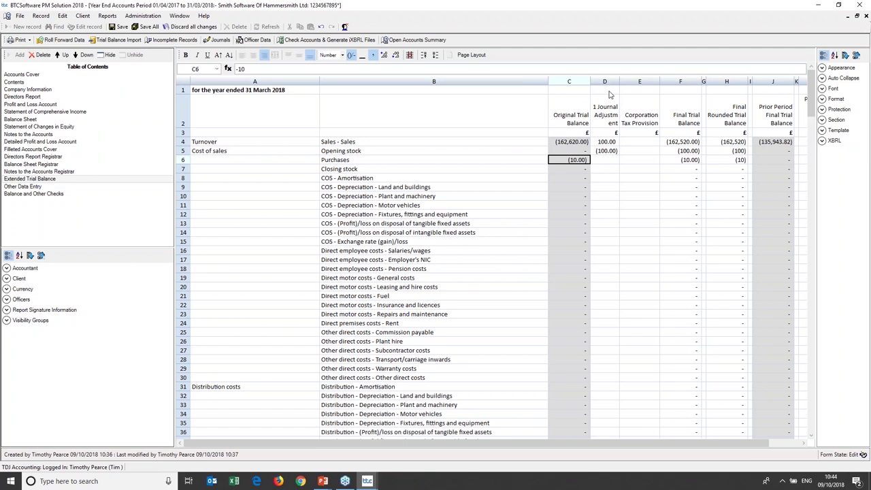
{"action": "left_click", "coordinate": [18, 40]}
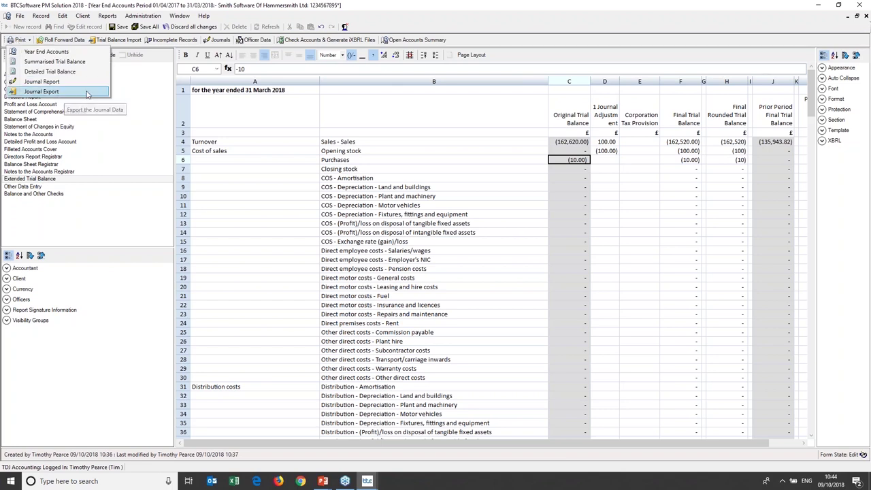
{"action": "left_click", "coordinate": [86, 94]}
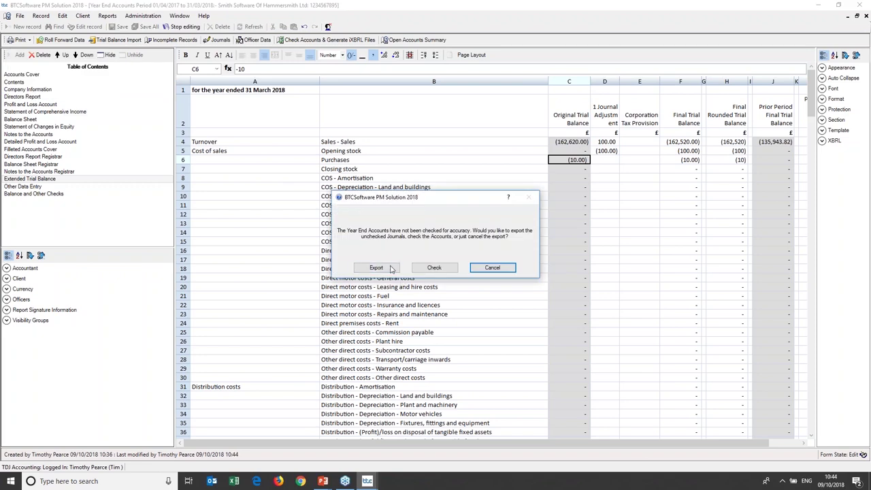
Upload the unchecked journal to Xero, accepting the name mismatch and updating the existing journal, then view it in Xero.
{"action": "left_click", "coordinate": [376, 267]}
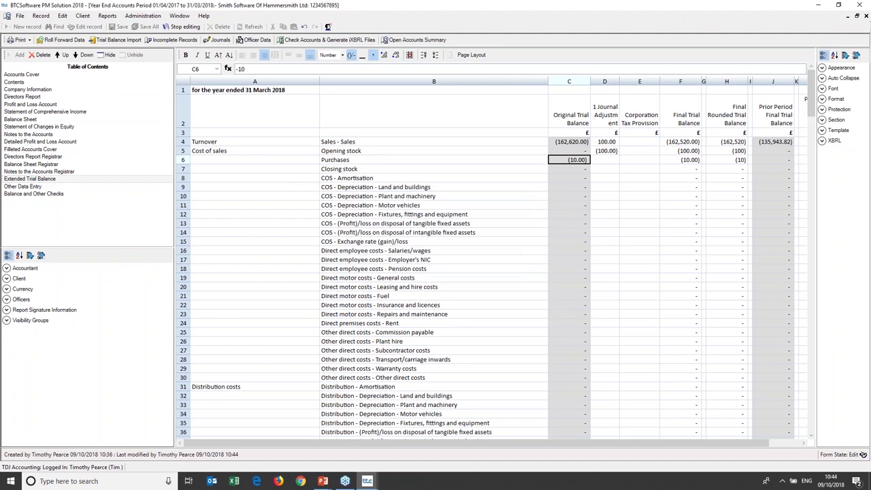
{"action": "left_click", "coordinate": [472, 297]}
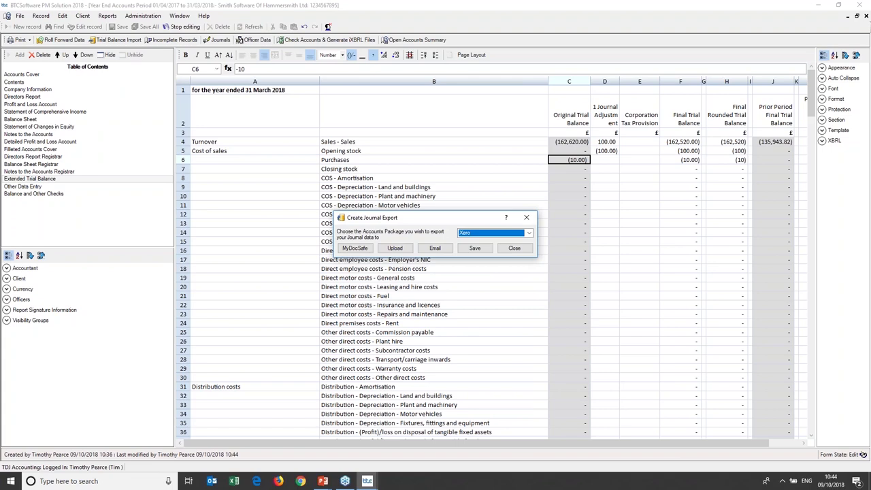
{"action": "left_click", "coordinate": [530, 234]}
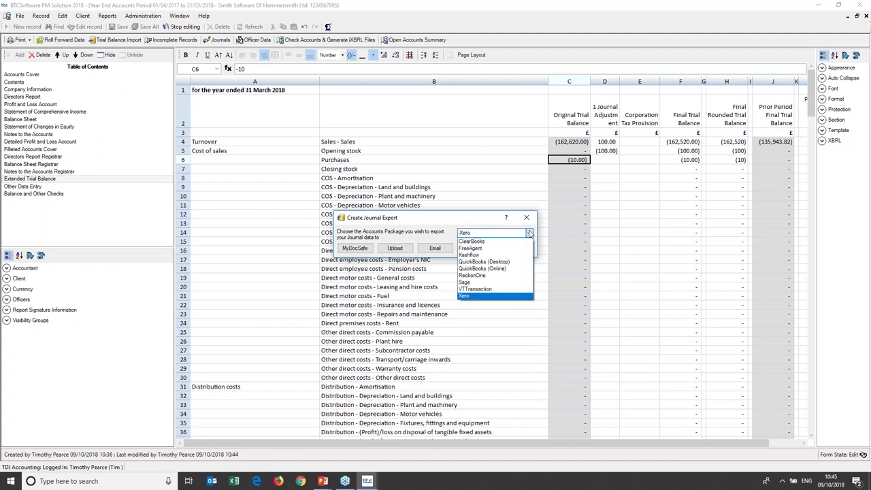
{"action": "left_click", "coordinate": [514, 296]}
{"action": "left_click", "coordinate": [396, 249]}
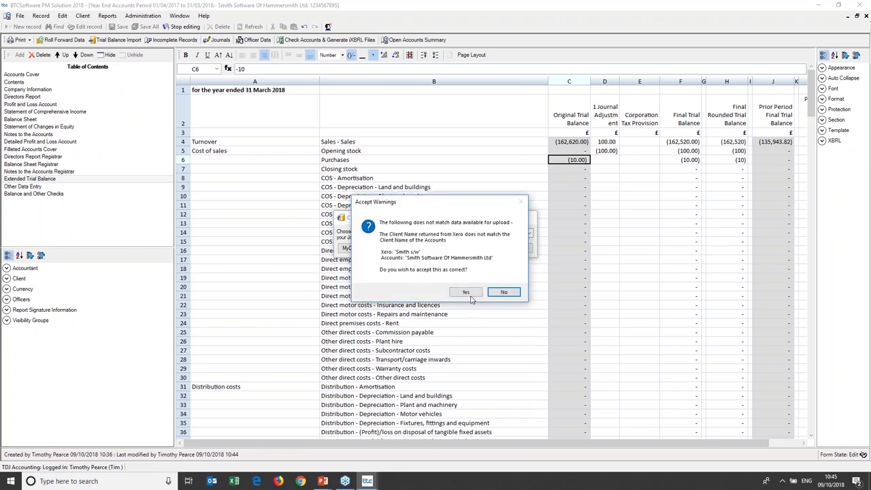
{"action": "left_click", "coordinate": [467, 291]}
{"action": "left_click", "coordinate": [385, 267]}
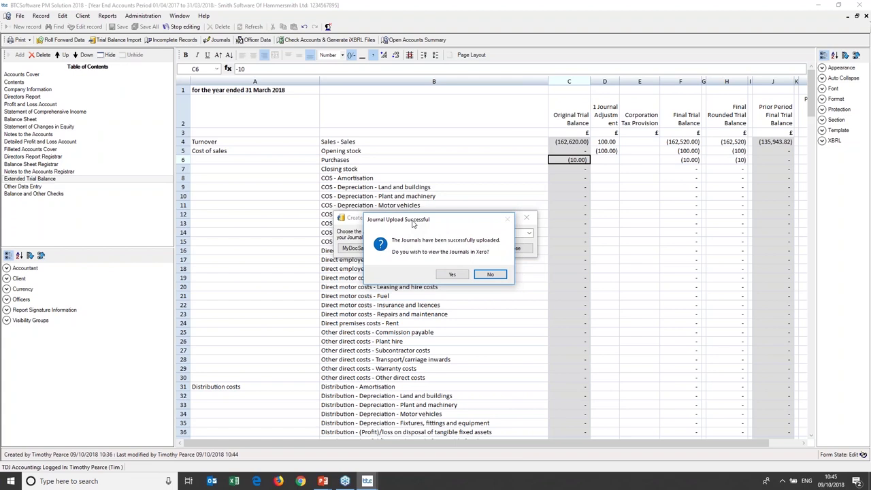
{"action": "left_click", "coordinate": [452, 275]}
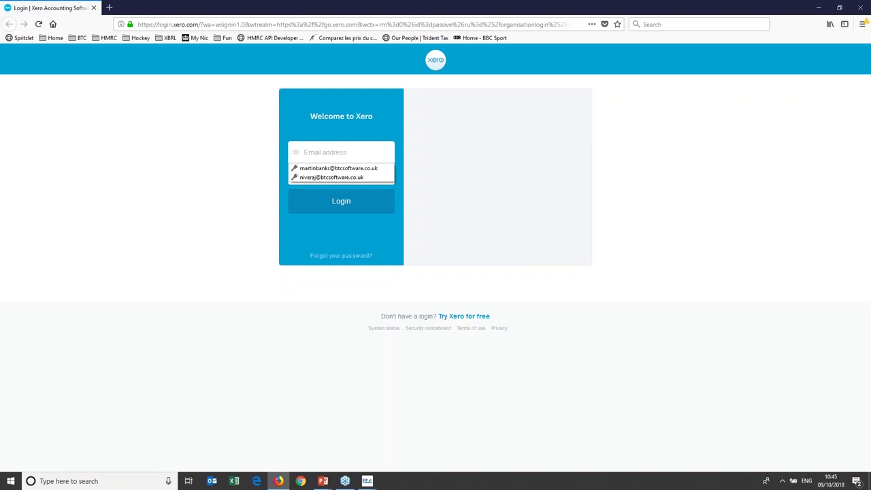
Sign in to Xero with the saved login, review the 100.00 draft manual journal, and return to BTCSoftware.
{"action": "left_click", "coordinate": [363, 177]}
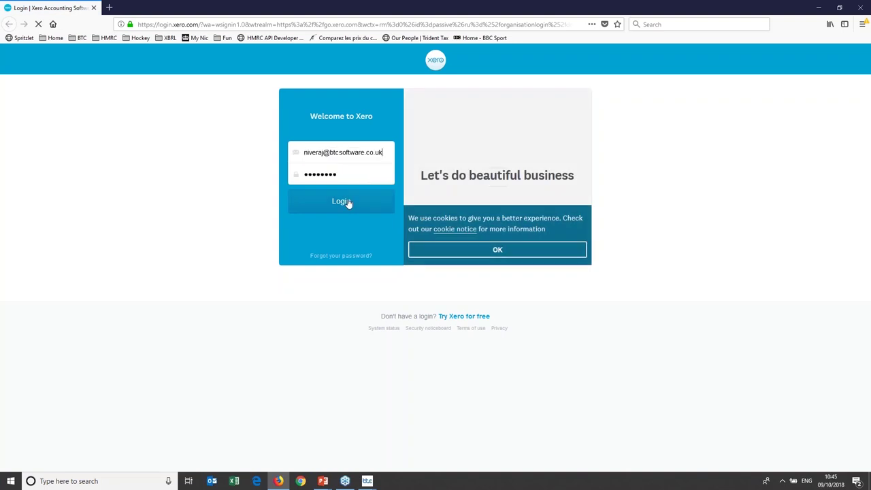
{"action": "left_click", "coordinate": [347, 203]}
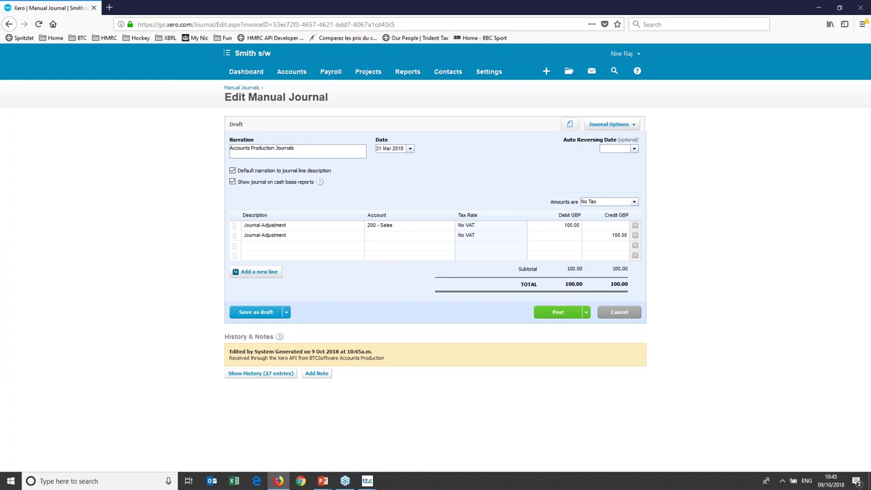
{"action": "mouse_move", "coordinate": [368, 481]}
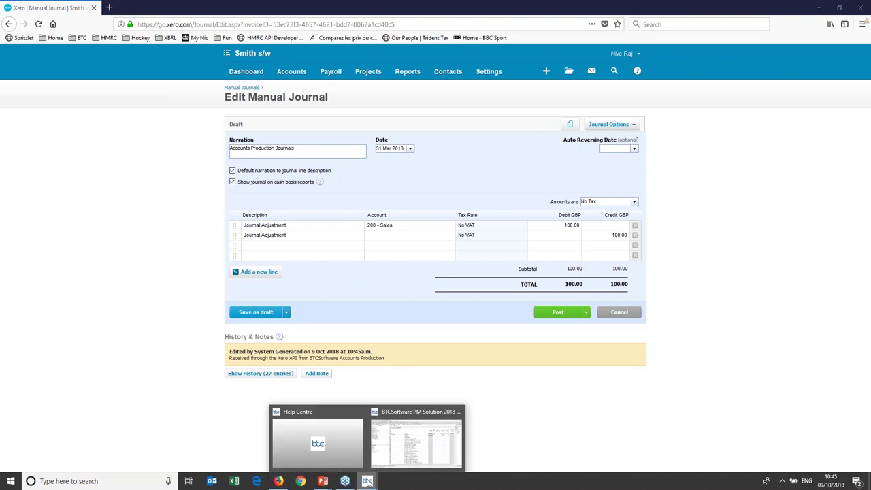
{"action": "left_click", "coordinate": [415, 442]}
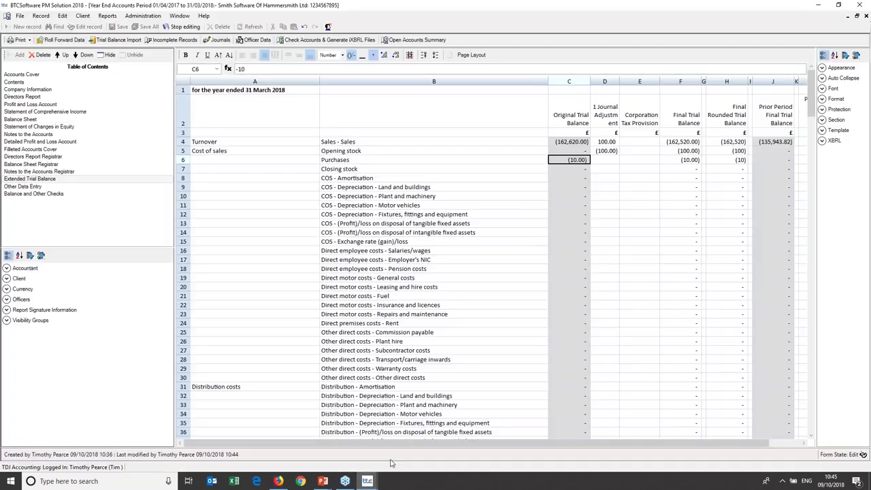
Collapse the empty trial balance rows, scroll back to the top, and expand Report Signature Information.
{"action": "left_click", "coordinate": [562, 205]}
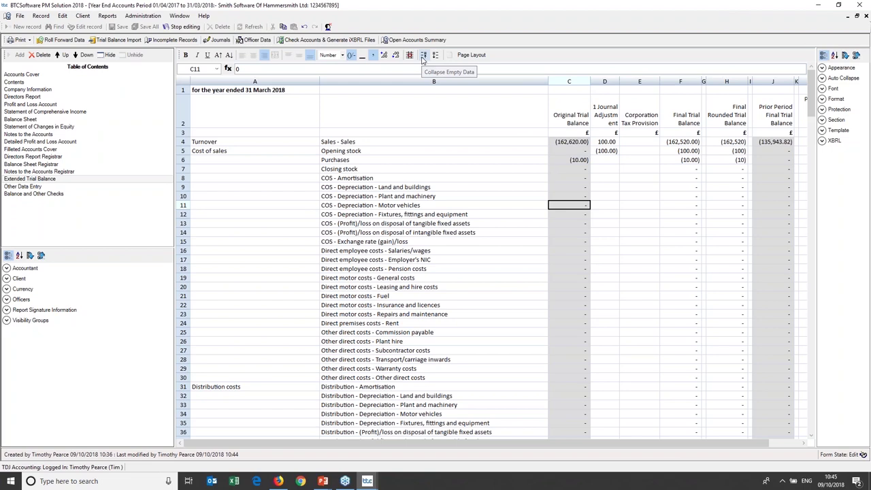
{"action": "left_click", "coordinate": [422, 57]}
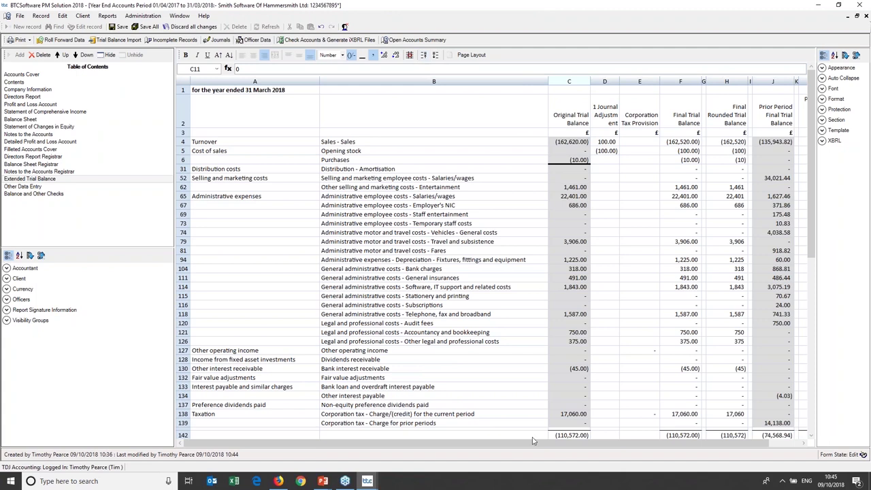
{"action": "mouse_move", "coordinate": [528, 443]}
{"action": "left_click_drag", "start_coordinate": [528, 443], "coordinate": [559, 443]}
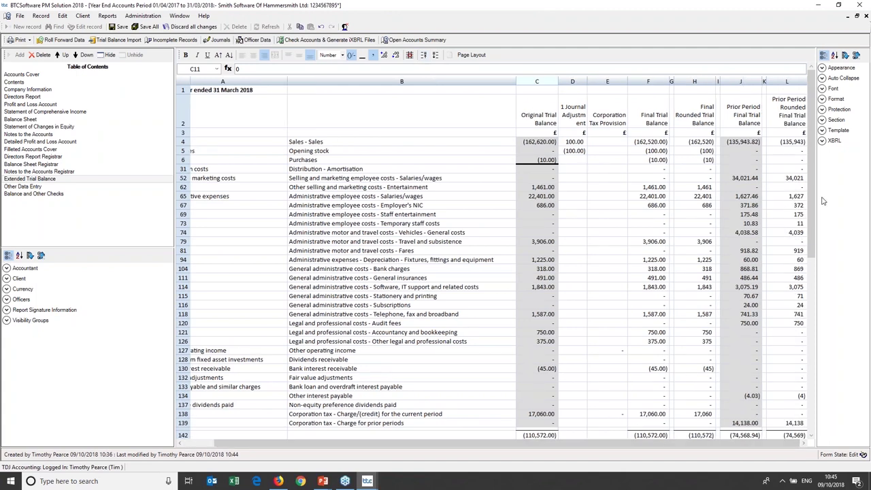
{"action": "left_click_drag", "start_coordinate": [812, 199], "coordinate": [820, 406]}
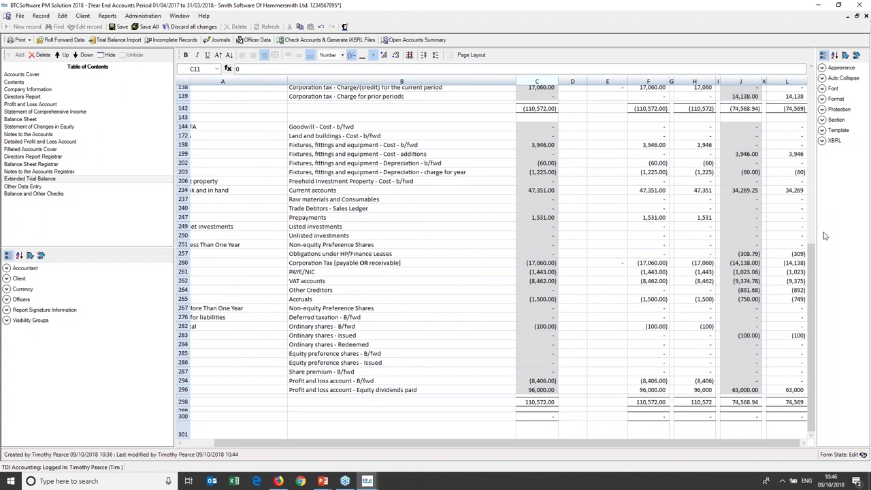
{"action": "right_click", "coordinate": [812, 144]}
{"action": "left_click", "coordinate": [761, 159]}
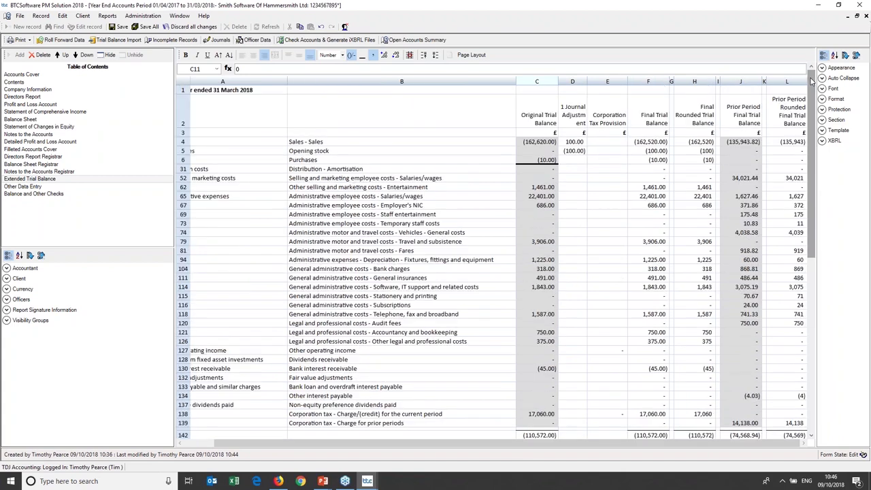
{"action": "left_click", "coordinate": [67, 311]}
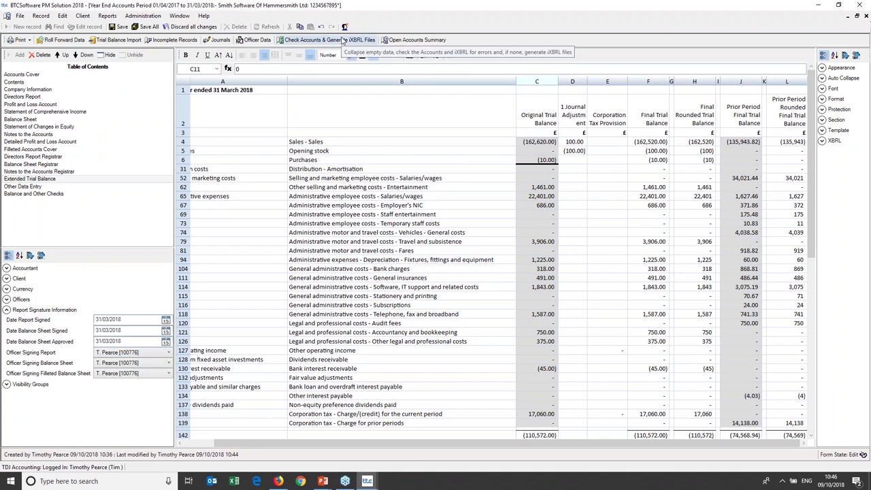
Run Check Accounts & Generate iXBRL Files, accept the balance warnings, and dismiss the success message.
{"action": "left_click", "coordinate": [330, 41]}
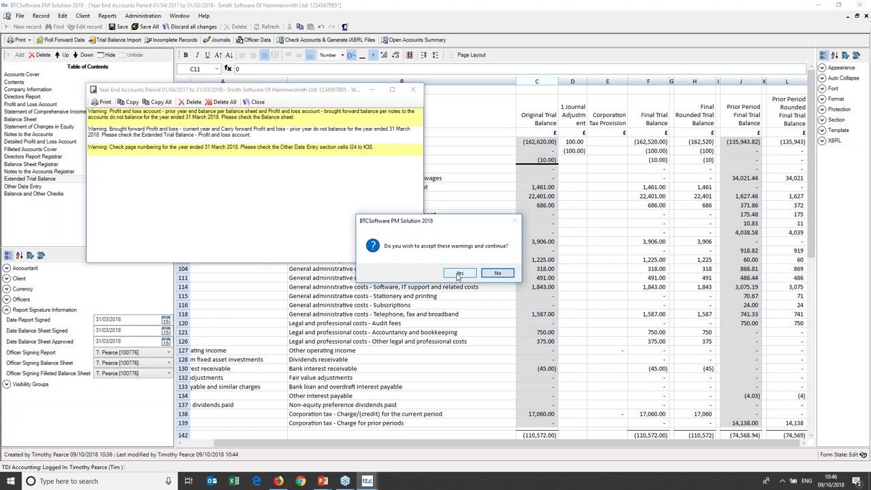
{"action": "left_click", "coordinate": [458, 274]}
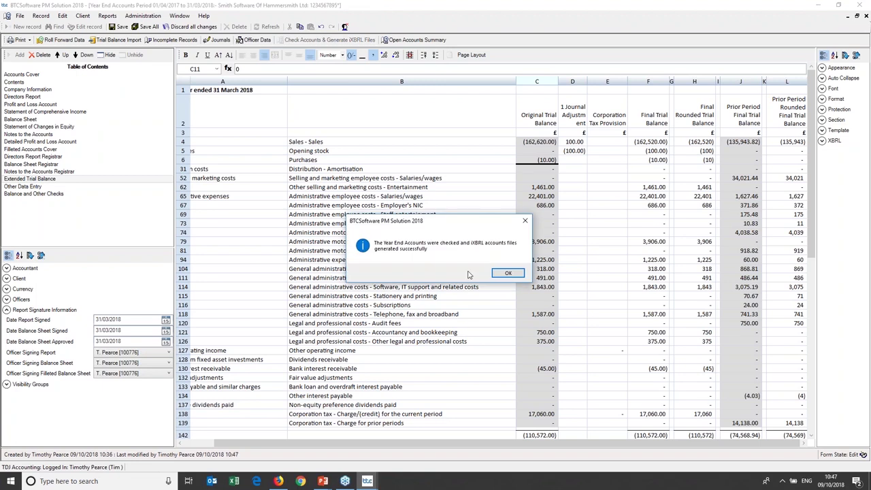
{"action": "left_click", "coordinate": [512, 274]}
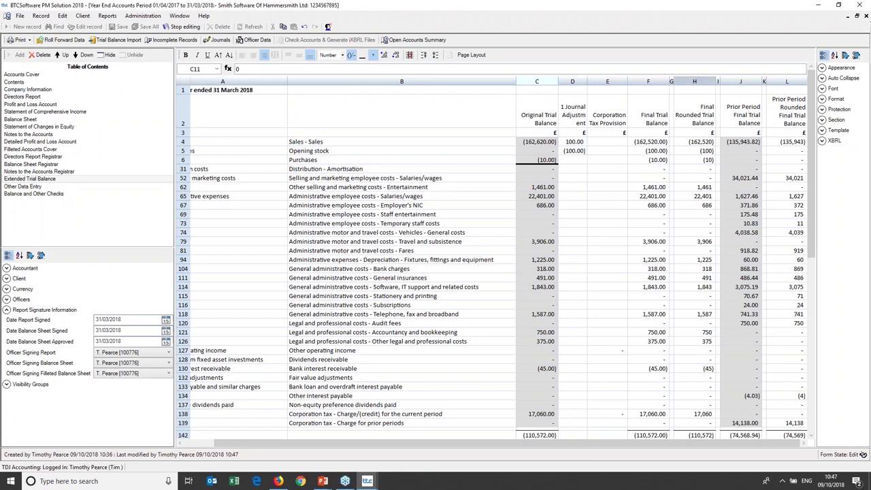
Close the trial balance and open the CT computation and CT600, showing Profit Per Accounts 127,632.
{"action": "left_click", "coordinate": [866, 17]}
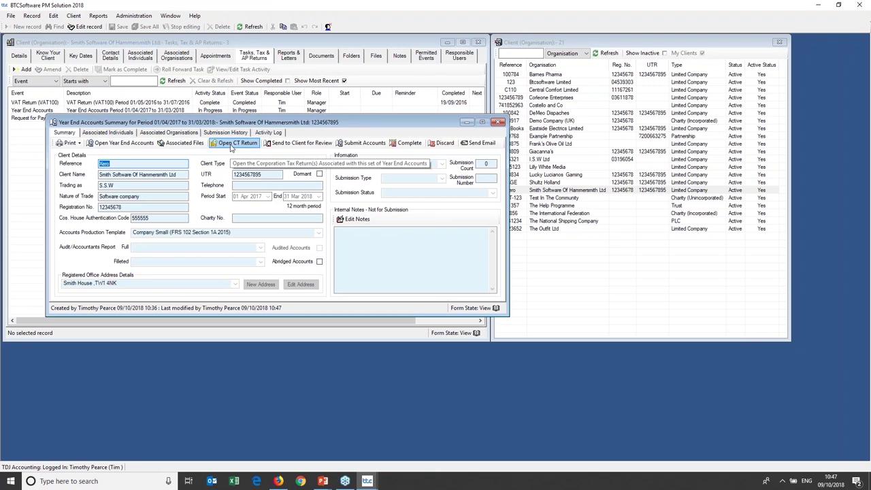
{"action": "left_click", "coordinate": [234, 143]}
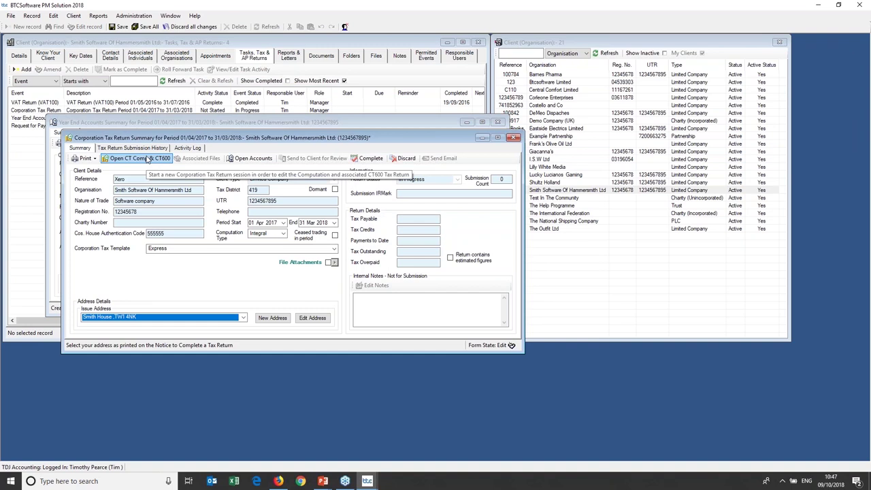
{"action": "left_click", "coordinate": [148, 158]}
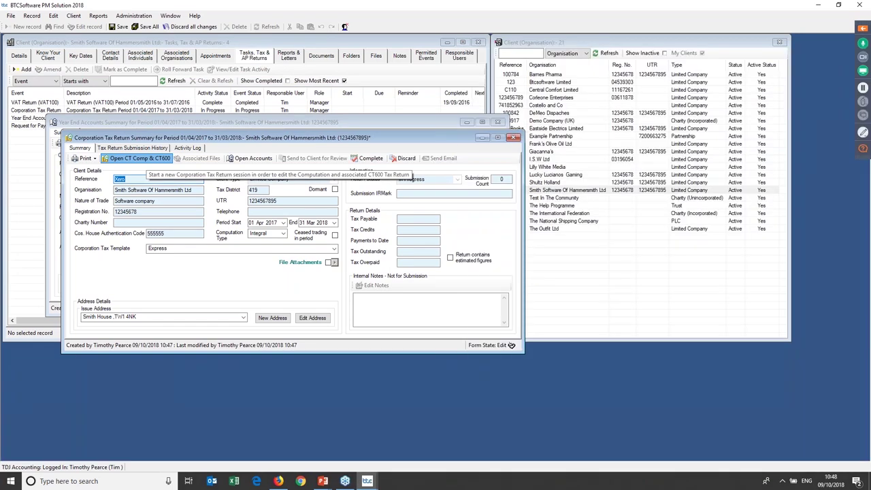
{"action": "left_click", "coordinate": [140, 158]}
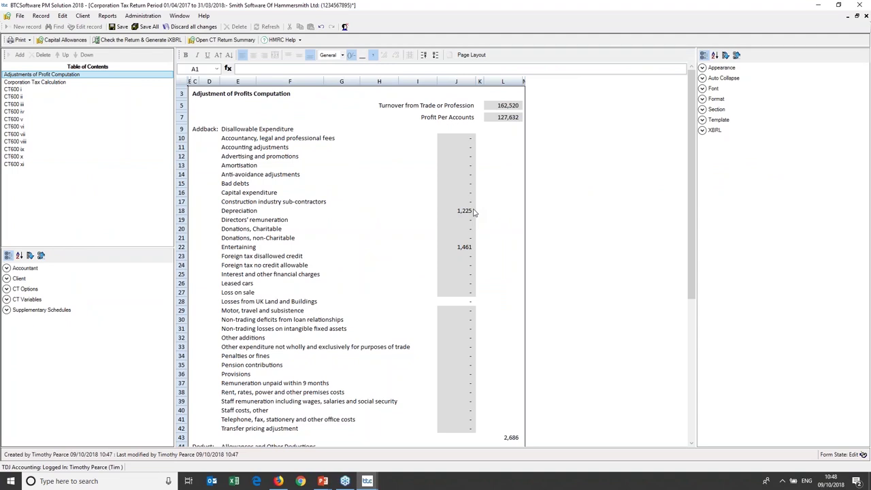
Review the profit adjustments and the 24,760.42 tax calculation, then bring up CT600 page i.
{"action": "left_click_drag", "start_coordinate": [693, 113], "coordinate": [667, 274]}
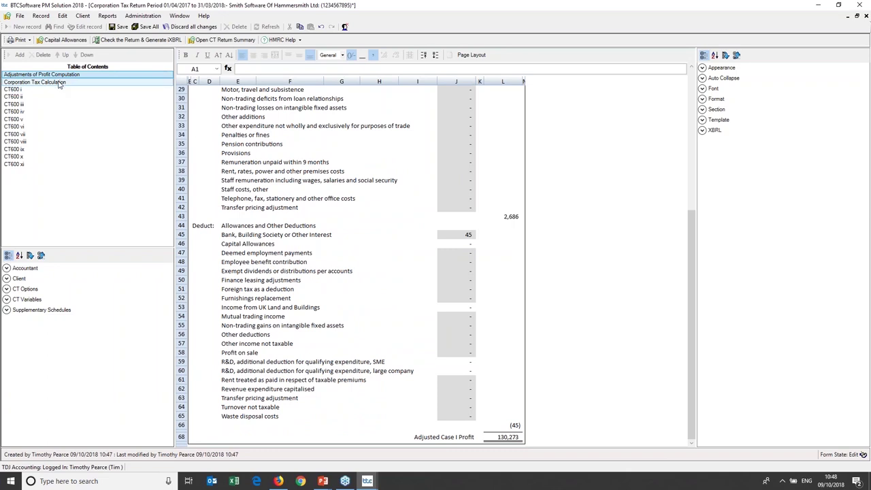
{"action": "left_click", "coordinate": [59, 83]}
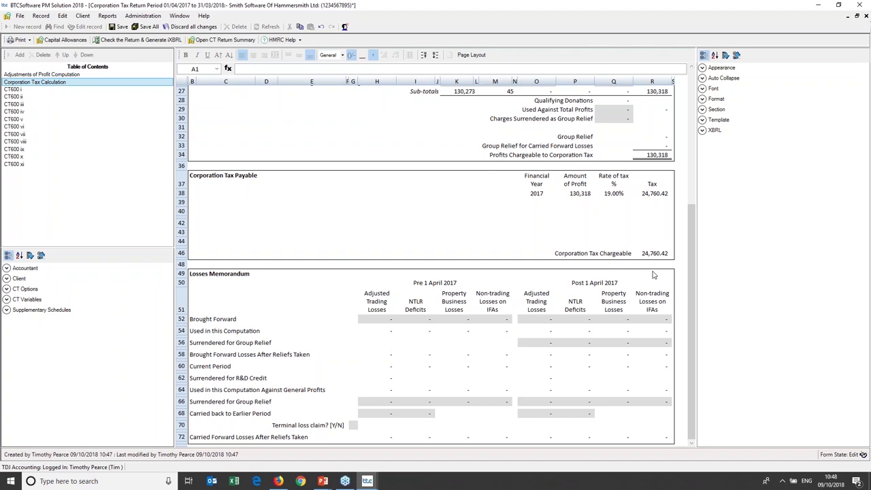
{"action": "left_click_drag", "start_coordinate": [691, 274], "coordinate": [692, 89]}
{"action": "left_click", "coordinate": [42, 91]}
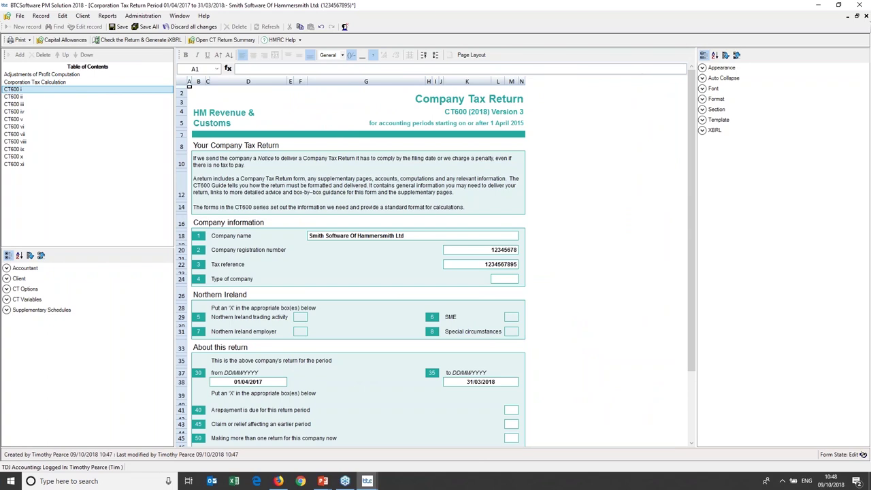
{"action": "left_click", "coordinate": [59, 311]}
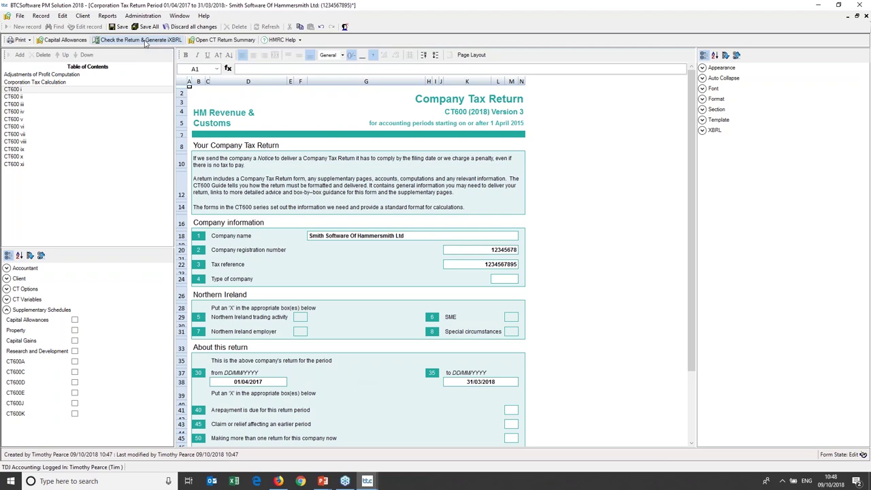
Check the return, note the missing Box 985 Declaration Status error, and go to CT600 xi.
{"action": "left_click", "coordinate": [144, 40]}
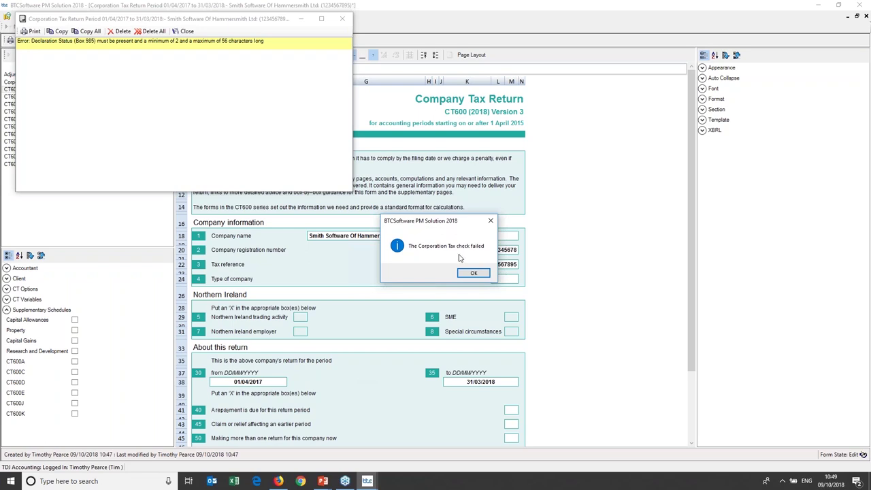
{"action": "left_click", "coordinate": [473, 272]}
{"action": "left_click_drag", "start_coordinate": [219, 25], "coordinate": [413, 216]}
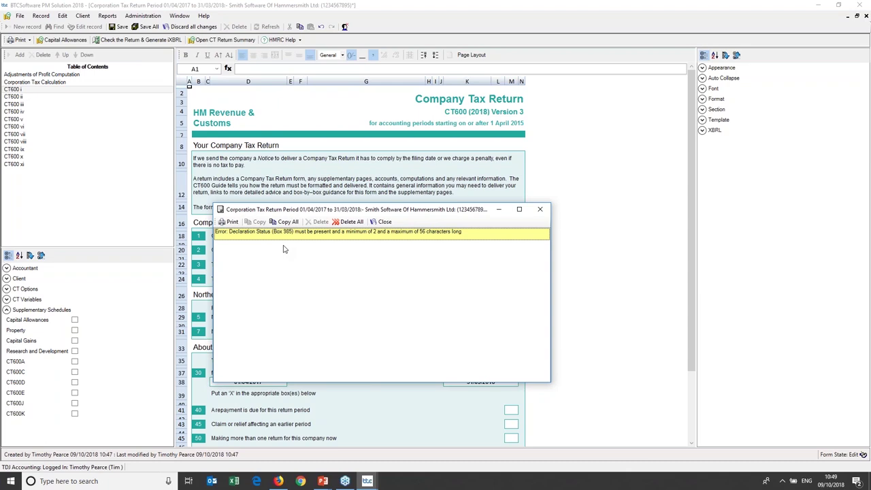
{"action": "left_click", "coordinate": [539, 209]}
{"action": "left_click", "coordinate": [48, 164]}
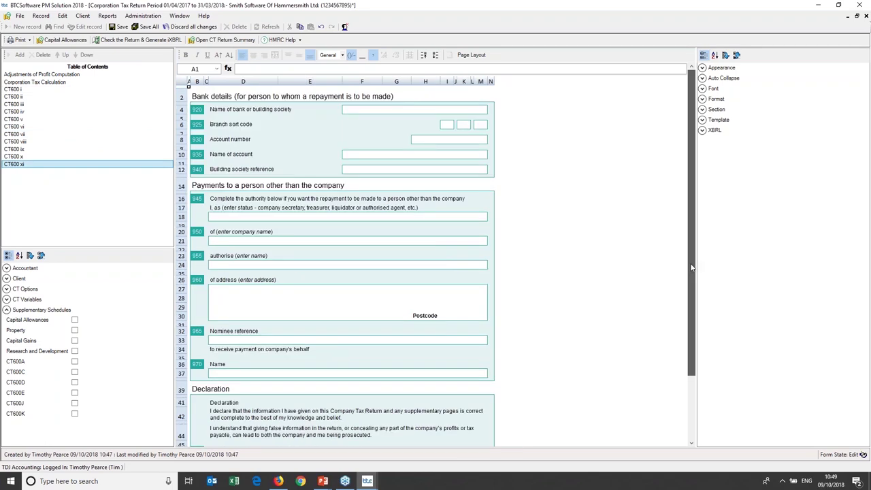
Enter Director as the Box 985 declaration status.
{"action": "scroll", "coordinate": [692, 267], "scroll_direction": "down", "scroll_amount": 3}
{"action": "left_click", "coordinate": [230, 438]}
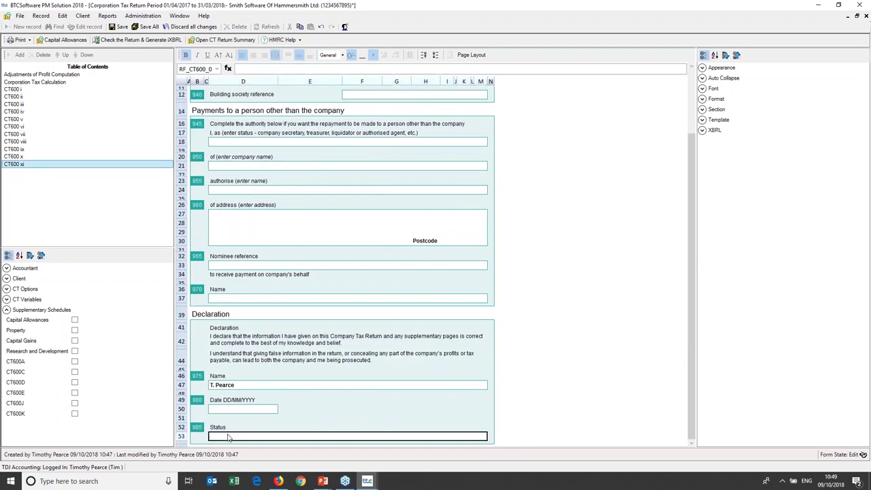
{"action": "type", "text": "Director"}
Regenerate the iXBRL computation successfully and close the return form.
{"action": "left_click", "coordinate": [141, 41]}
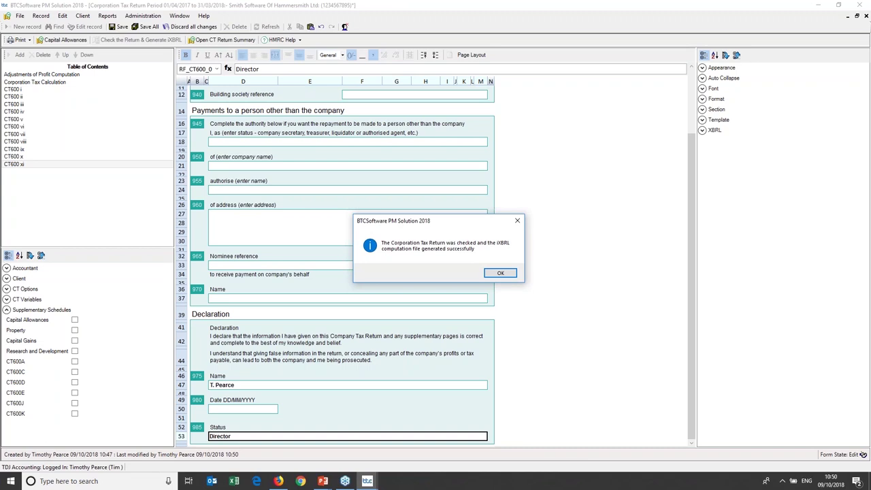
{"action": "left_click", "coordinate": [505, 274]}
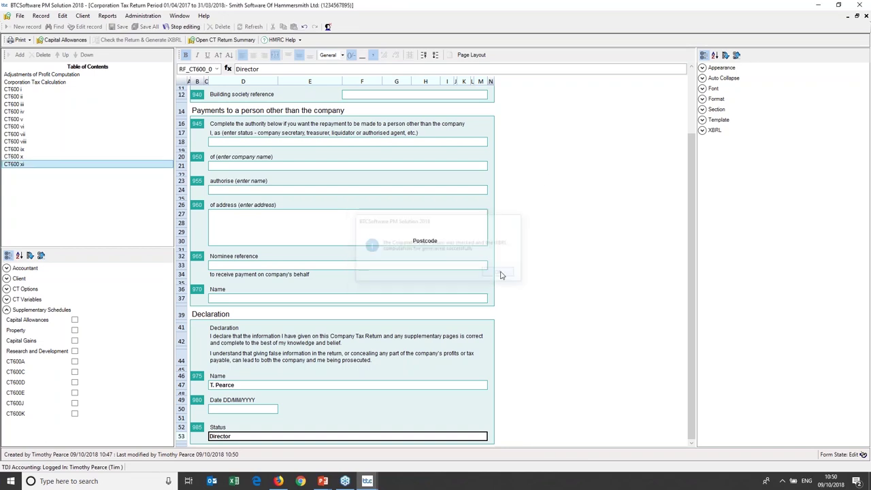
{"action": "left_click", "coordinate": [866, 15]}
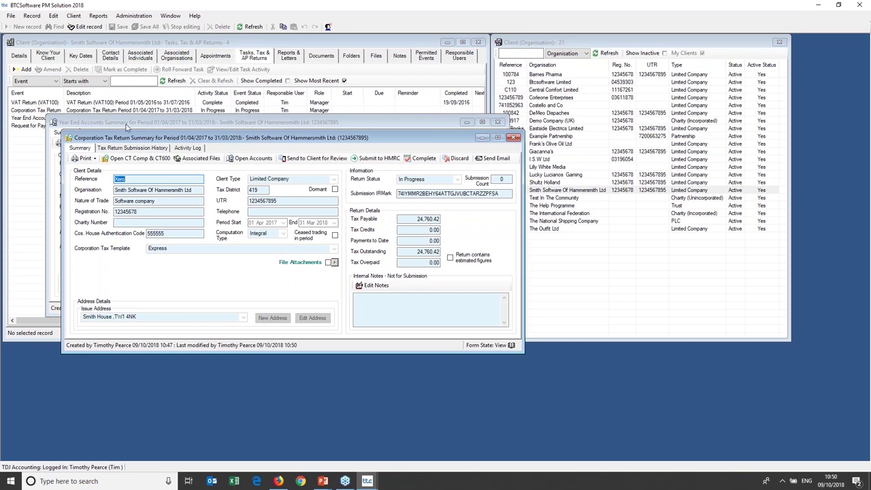
Open the year end accounts and review the Extended Trial Balance journals, including the 24,760.00 tax provision.
{"action": "left_click", "coordinate": [125, 125]}
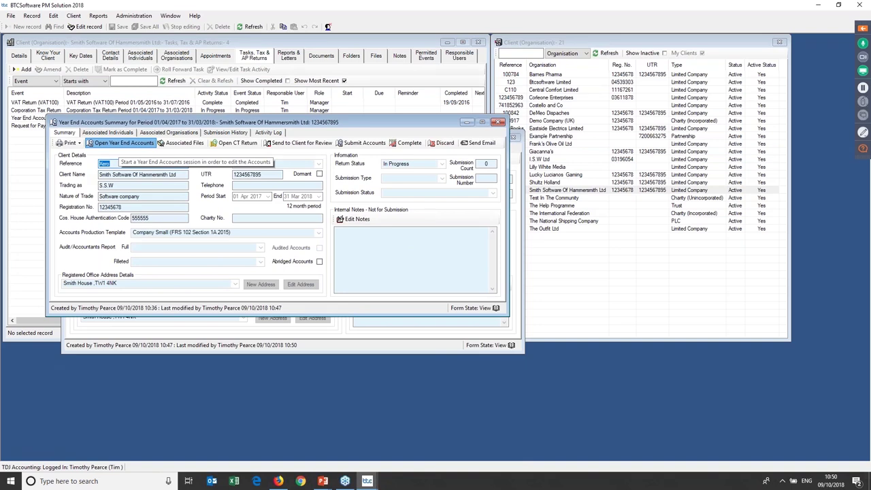
{"action": "left_click", "coordinate": [123, 143]}
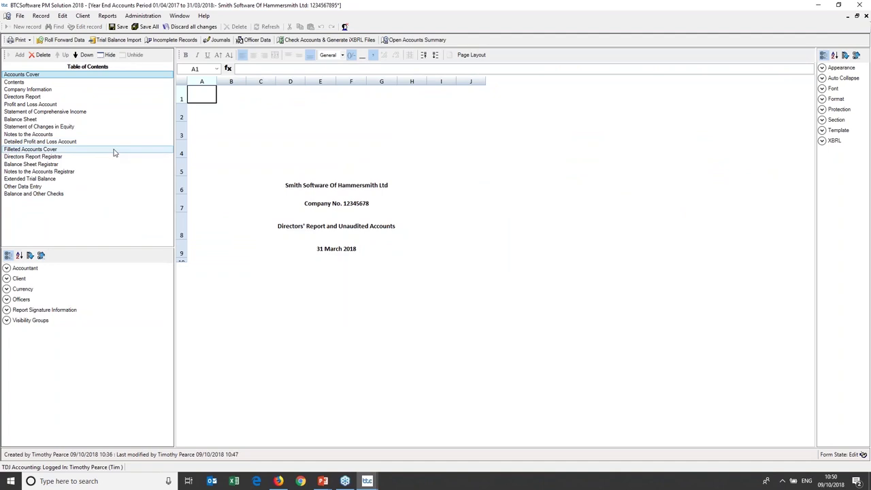
{"action": "left_click", "coordinate": [114, 178]}
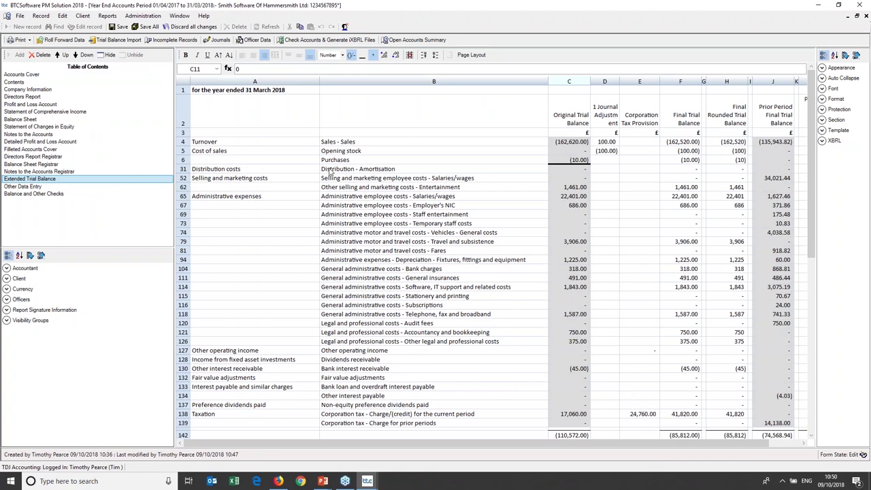
{"action": "left_click", "coordinate": [218, 39]}
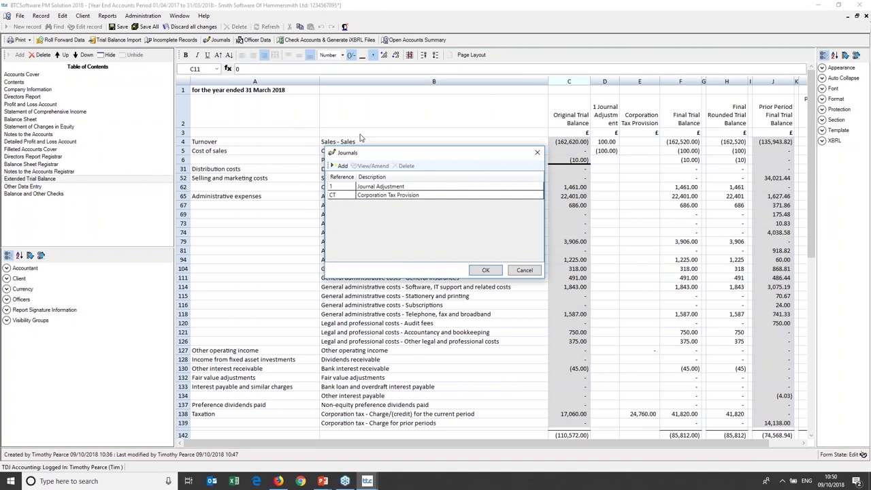
{"action": "left_click", "coordinate": [537, 152]}
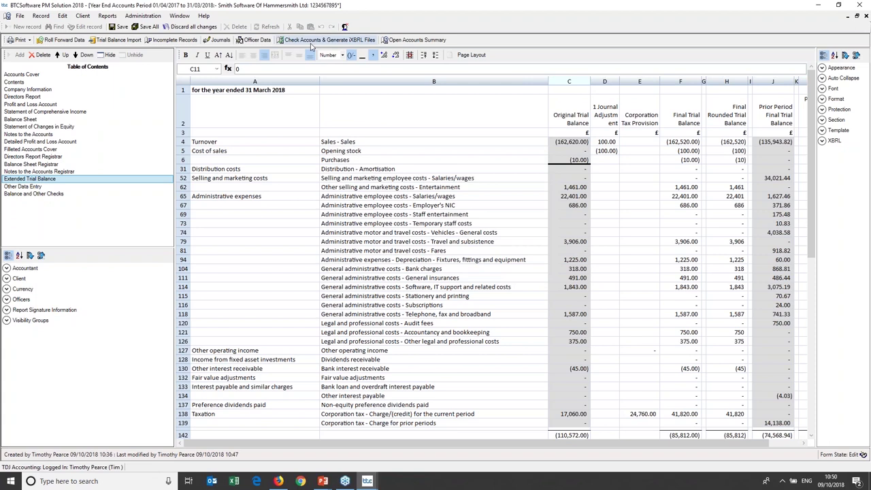
Check the accounts, accept the balance warnings, and regenerate the iXBRL accounts files.
{"action": "left_click", "coordinate": [336, 42]}
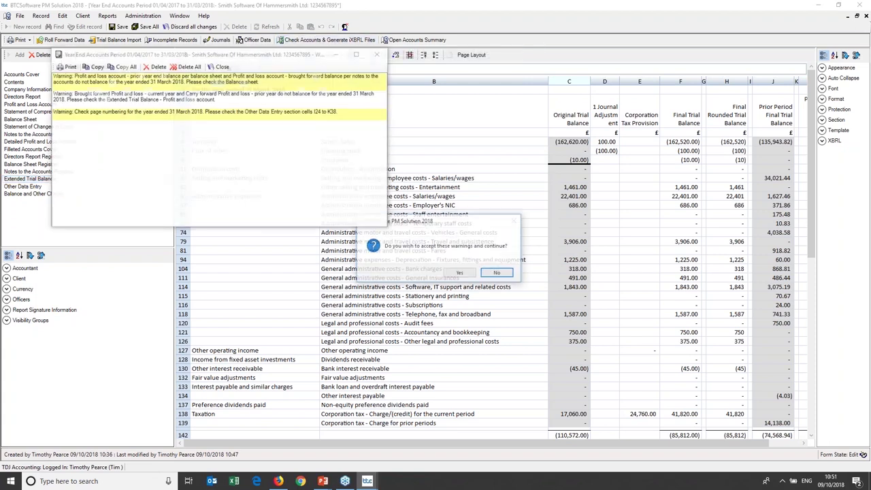
{"action": "left_click", "coordinate": [461, 272]}
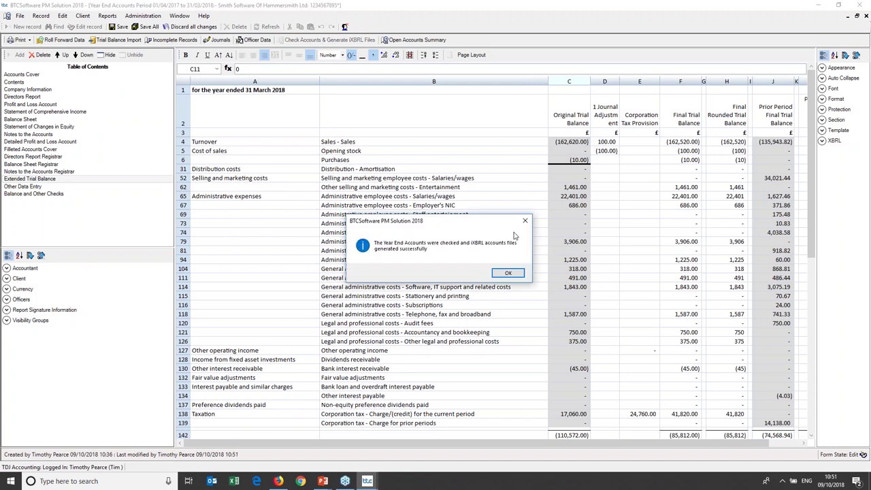
{"action": "left_click", "coordinate": [508, 274]}
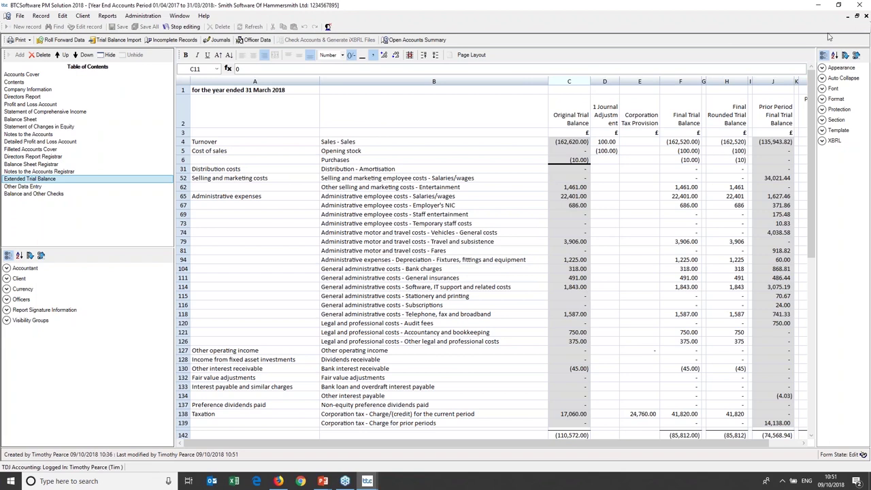
Create the client review report with Covering Letter and Full Accounts, and preview it as a PDF.
{"action": "left_click", "coordinate": [865, 18]}
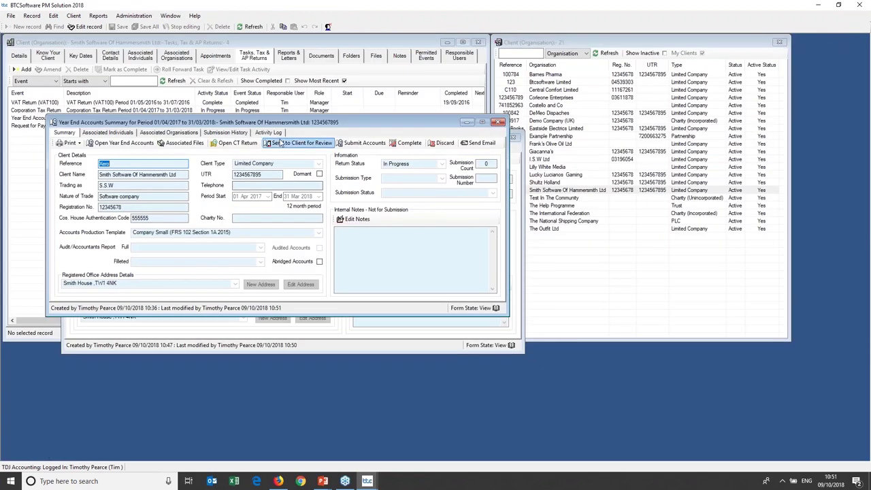
{"action": "left_click", "coordinate": [294, 145]}
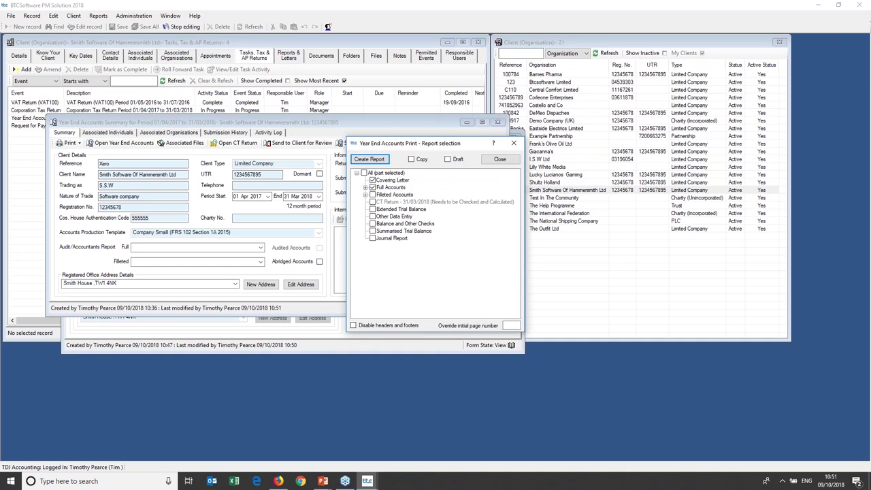
{"action": "left_click", "coordinate": [380, 161]}
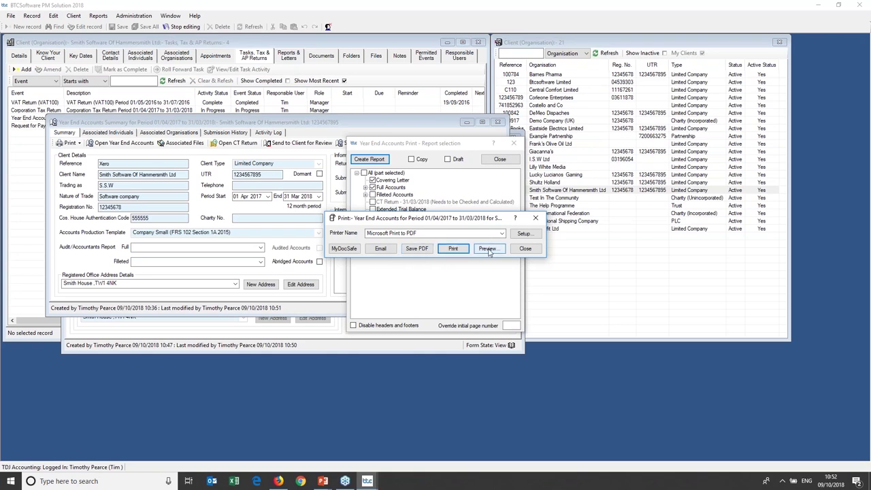
{"action": "left_click", "coordinate": [488, 249]}
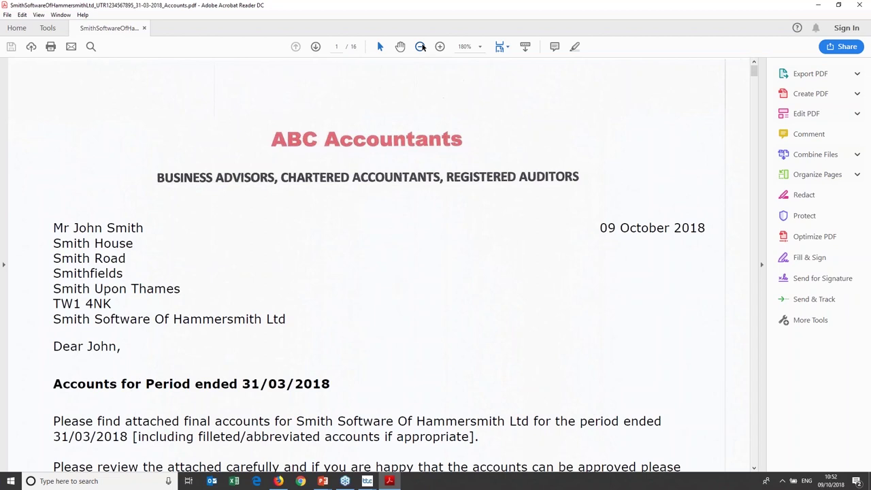
Look through the 16-page accounts PDF from the covering letter to the last page, then close Acrobat.
{"action": "left_click", "coordinate": [420, 46]}
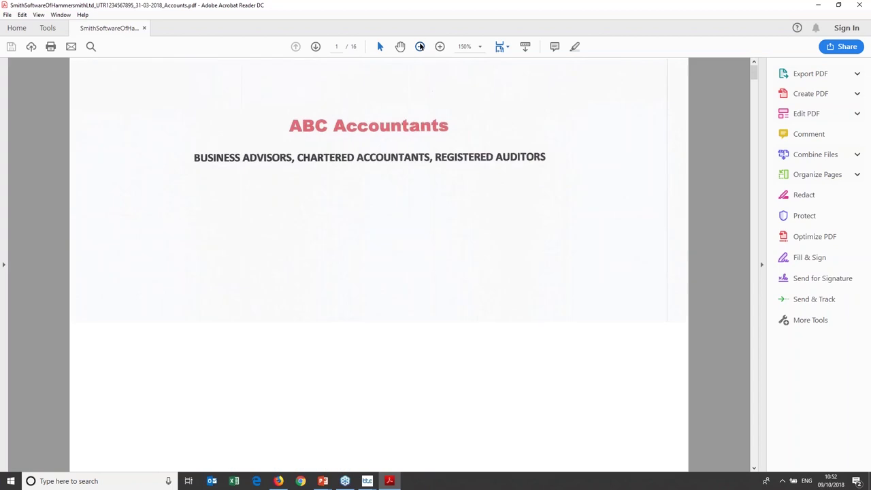
{"action": "left_click", "coordinate": [419, 46]}
{"action": "left_click", "coordinate": [419, 46]}
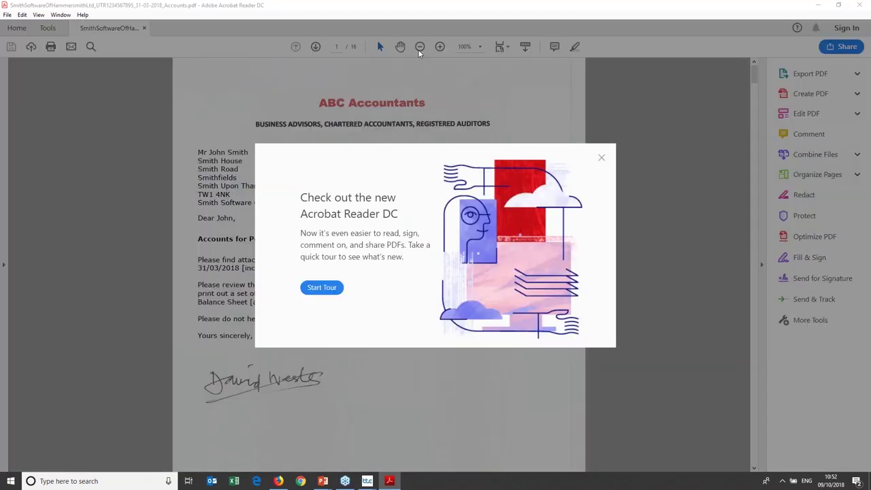
{"action": "left_click", "coordinate": [601, 159]}
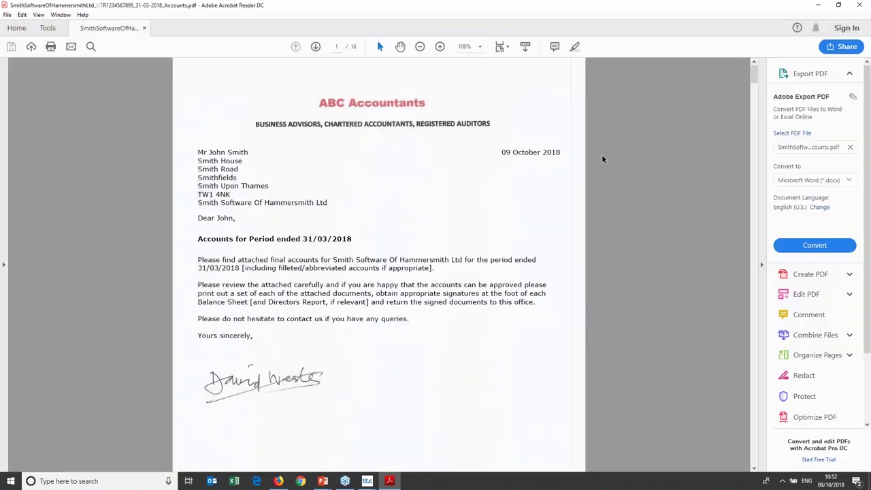
{"action": "left_click", "coordinate": [420, 46]}
{"action": "left_click", "coordinate": [420, 46]}
{"action": "left_click", "coordinate": [439, 46]}
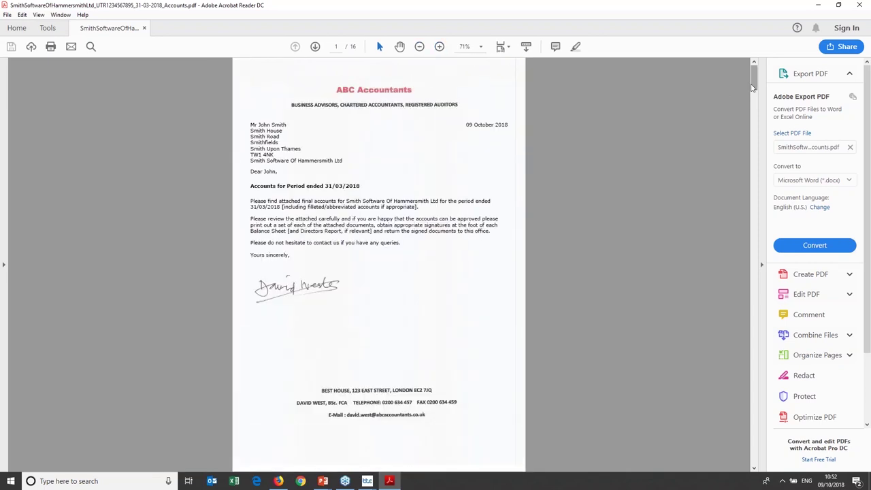
{"action": "left_click_drag", "start_coordinate": [754, 86], "coordinate": [760, 444]}
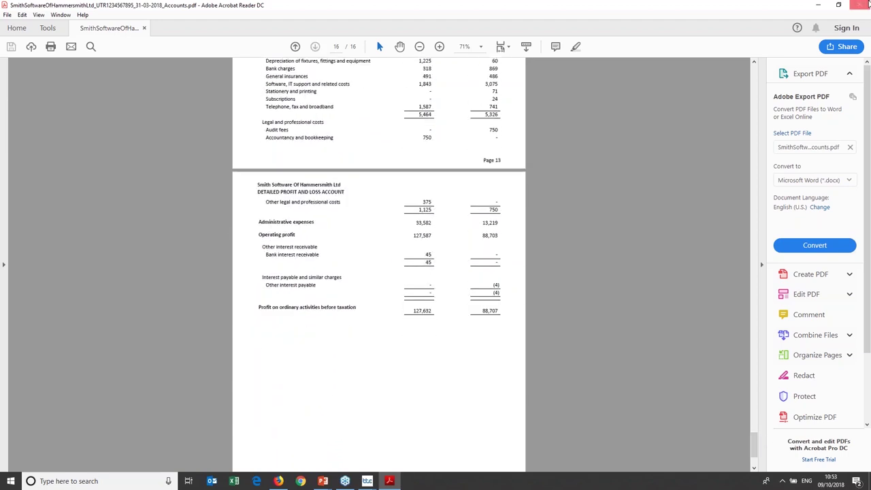
{"action": "left_click", "coordinate": [865, 6]}
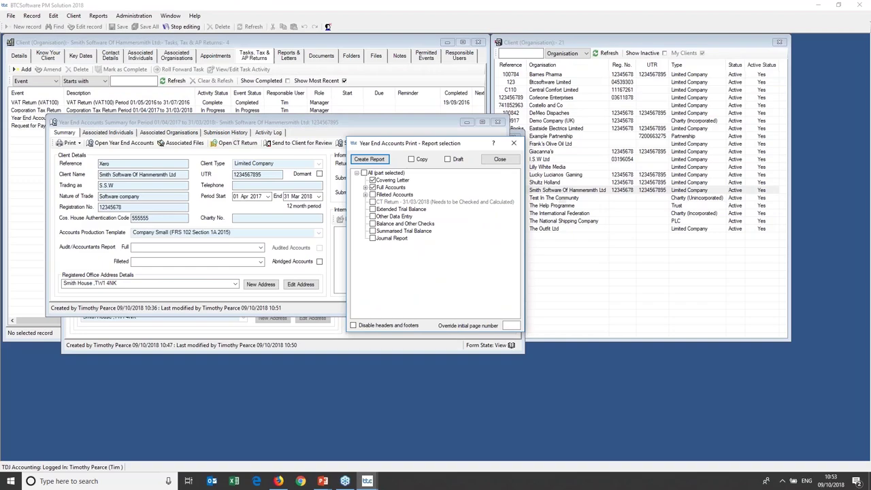
Close the report selection and save the Year End Accounts summary, now With Client For Review.
{"action": "left_click", "coordinate": [514, 143]}
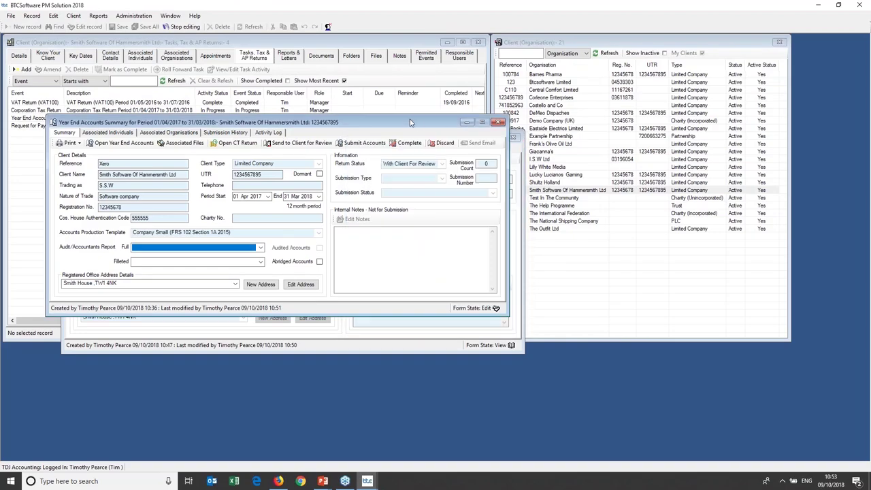
{"action": "left_click_drag", "start_coordinate": [409, 119], "coordinate": [412, 133]}
{"action": "key", "text": "ctrl+s"}
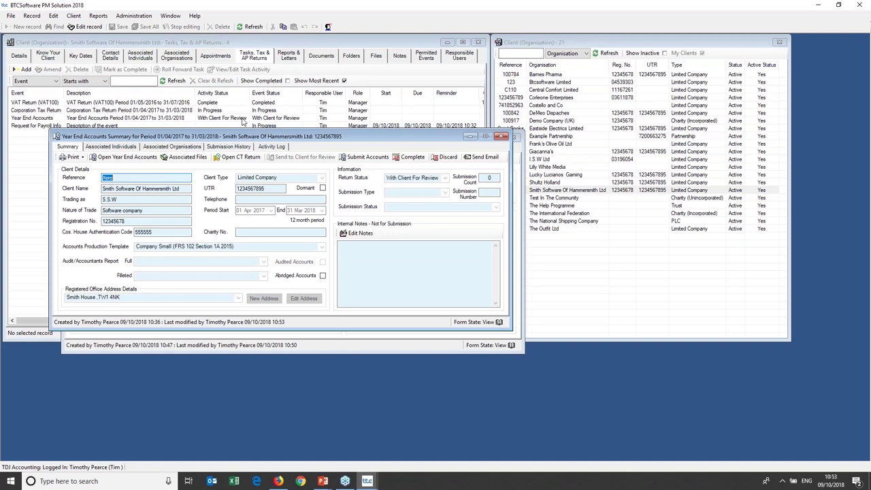
{"action": "left_click", "coordinate": [98, 15]}
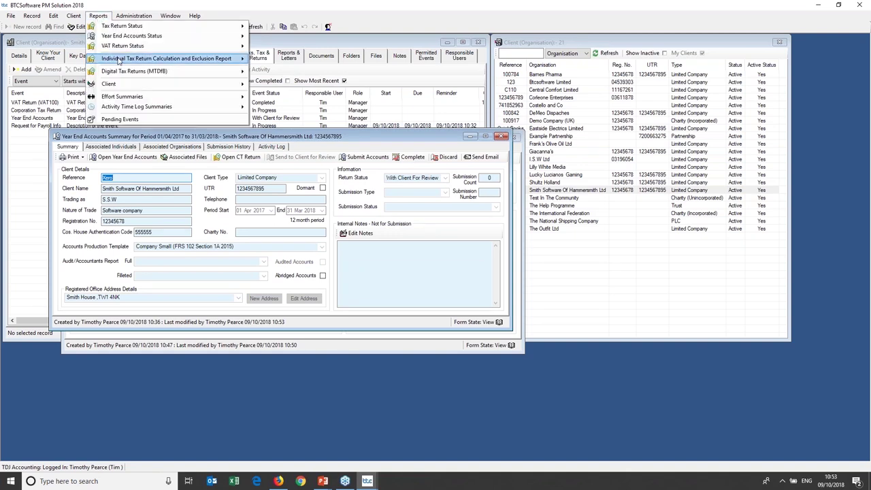
{"action": "left_click", "coordinate": [134, 119]}
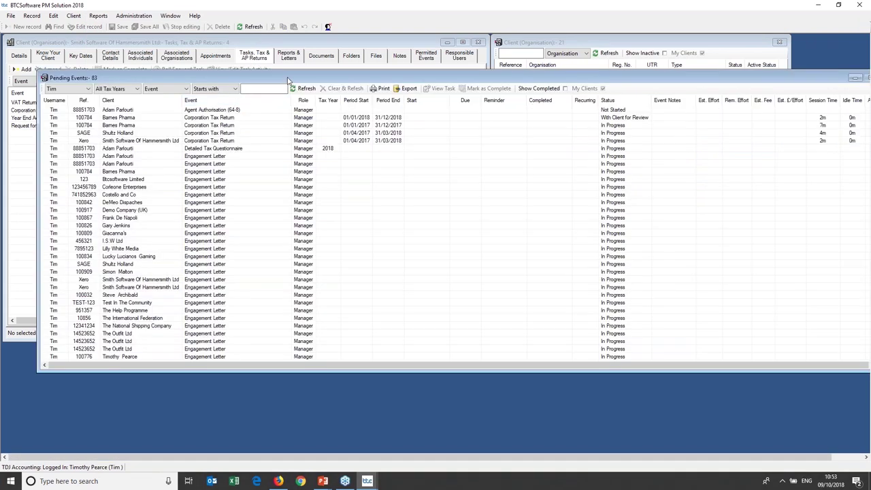
{"action": "left_click_drag", "start_coordinate": [283, 81], "coordinate": [266, 79]}
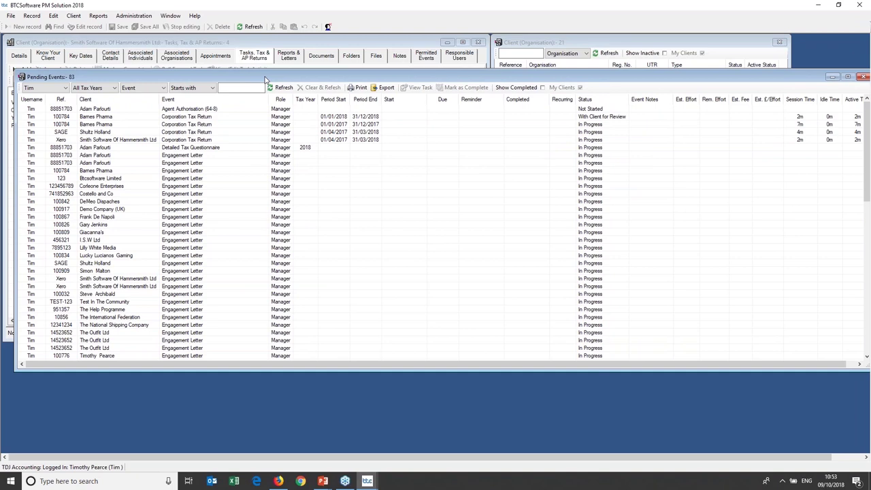
{"action": "left_click", "coordinate": [245, 88]}
{"action": "type", "text": "yea"}
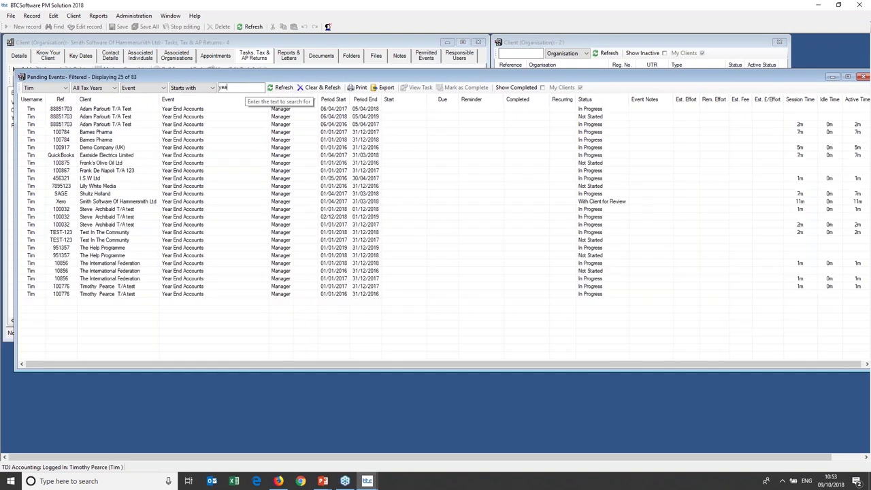
{"action": "type", "text": "r"}
{"action": "left_click", "coordinate": [573, 203]}
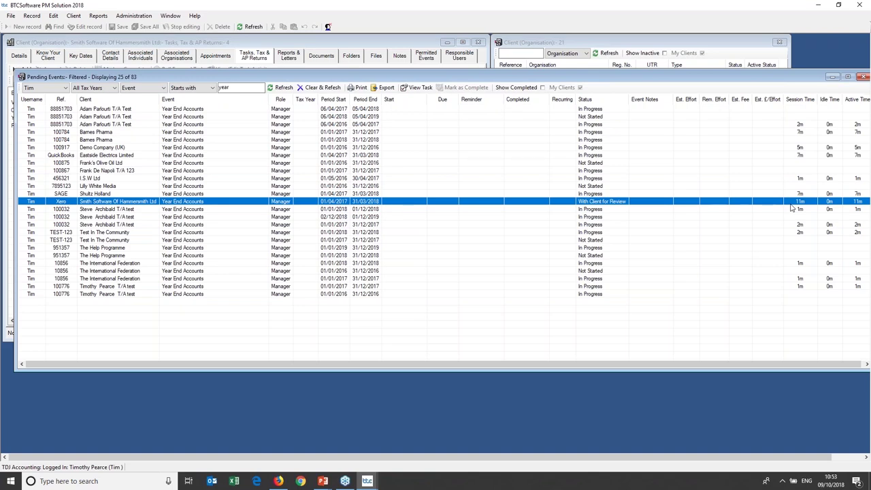
{"action": "left_click_drag", "start_coordinate": [738, 78], "coordinate": [689, 85]}
{"action": "double_click", "coordinate": [204, 206]}
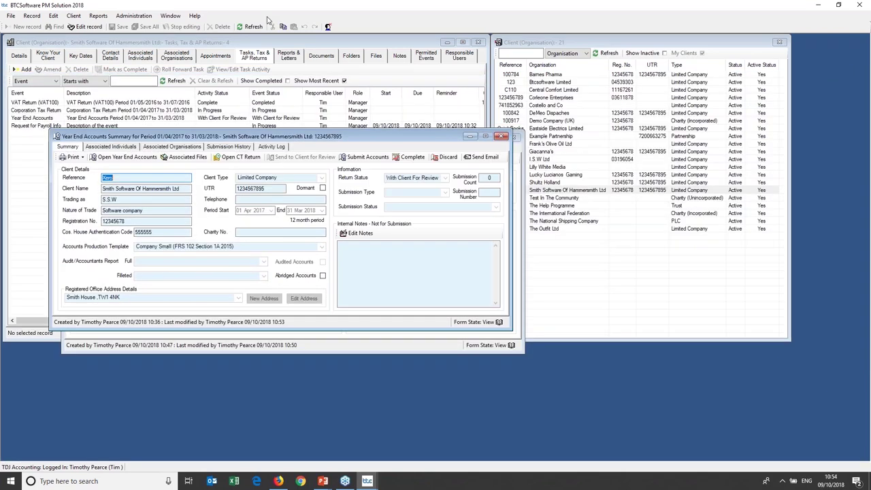
{"action": "left_click", "coordinate": [98, 15]}
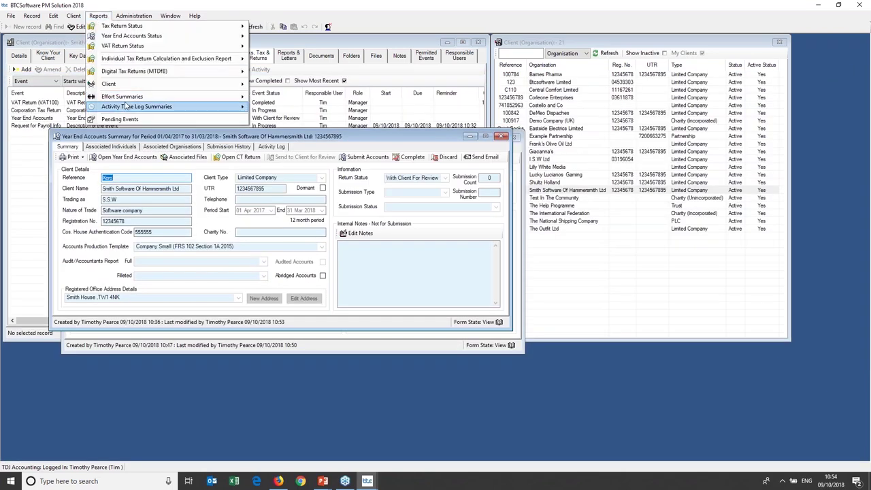
{"action": "mouse_move", "coordinate": [126, 104]}
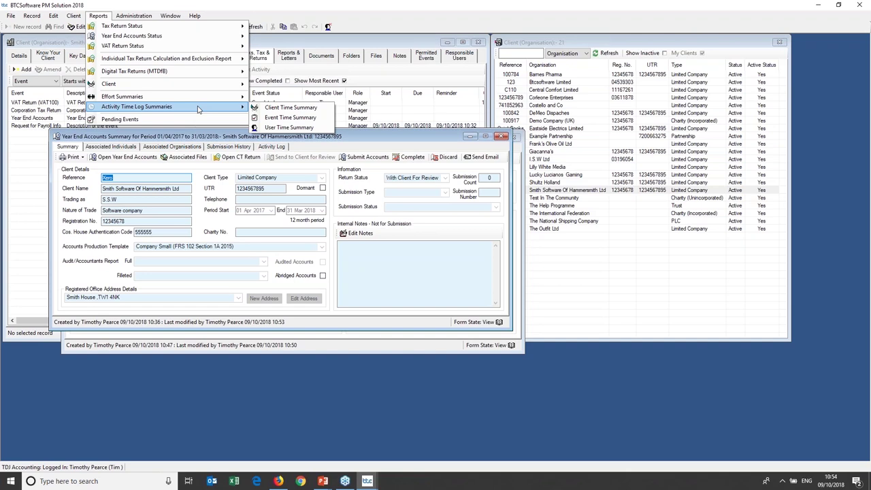
{"action": "left_click", "coordinate": [365, 136]}
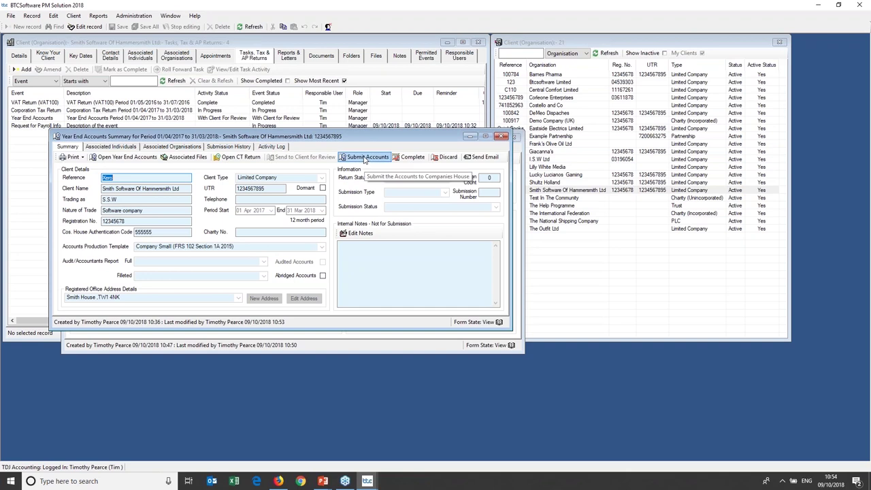
Submit the filleted accounts to Companies House with Enable Submit ticked; it fails with an authentication error.
{"action": "left_click", "coordinate": [365, 158]}
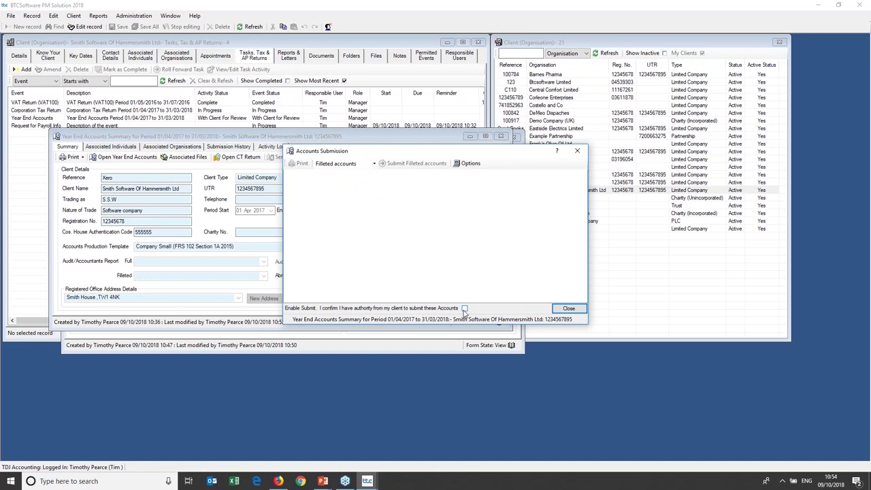
{"action": "left_click", "coordinate": [464, 309]}
{"action": "left_click", "coordinate": [374, 164]}
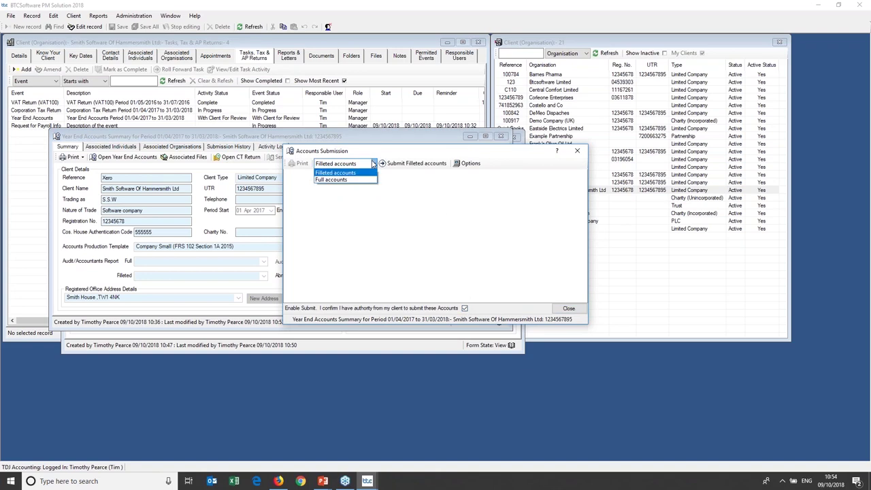
{"action": "left_click", "coordinate": [426, 167]}
{"action": "left_click", "coordinate": [434, 166]}
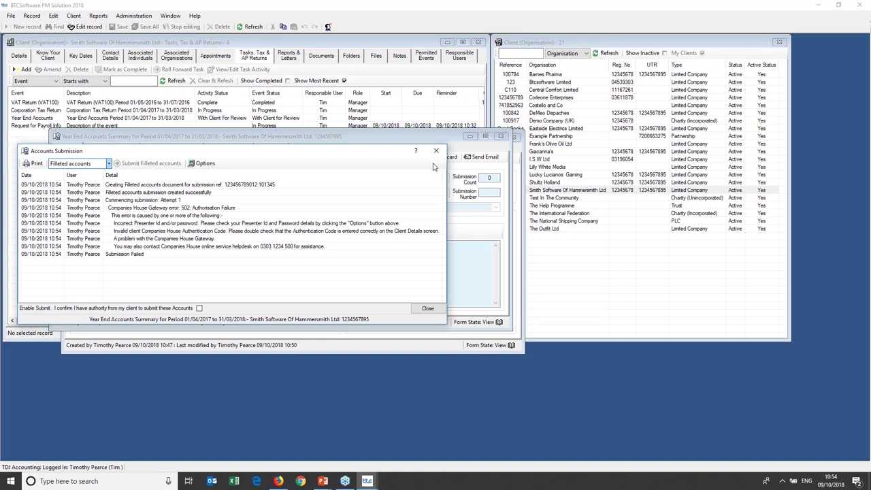
{"action": "left_click", "coordinate": [436, 150]}
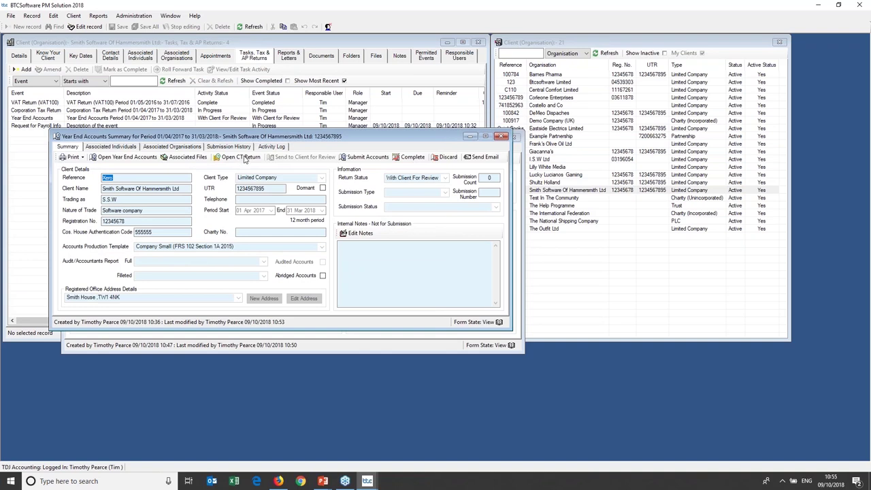
Reopen the 2017–18 CT computation and CT600, showing Adjusted Case I Profit of 130,273.
{"action": "left_click", "coordinate": [244, 157]}
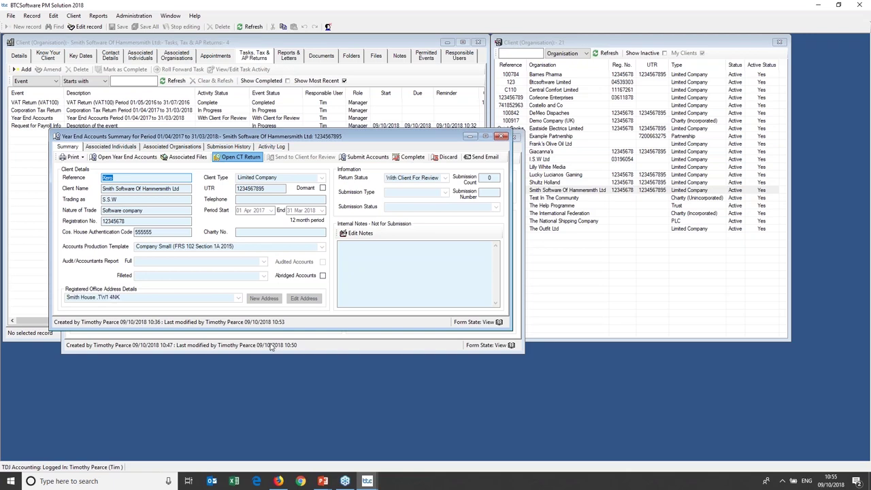
{"action": "left_click", "coordinate": [241, 158]}
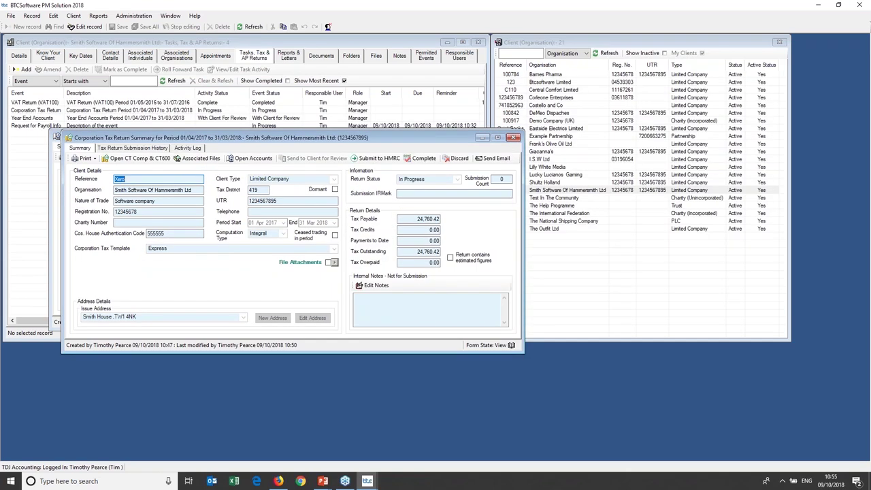
{"action": "left_click", "coordinate": [140, 158]}
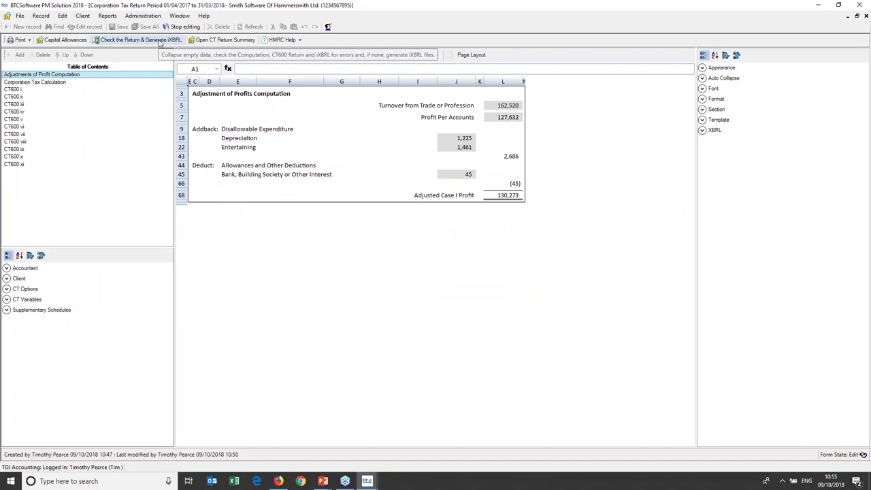
Re-check the return, regenerate its iXBRL computation, and close it back to the 24,760.42 payable summary.
{"action": "left_click", "coordinate": [160, 40]}
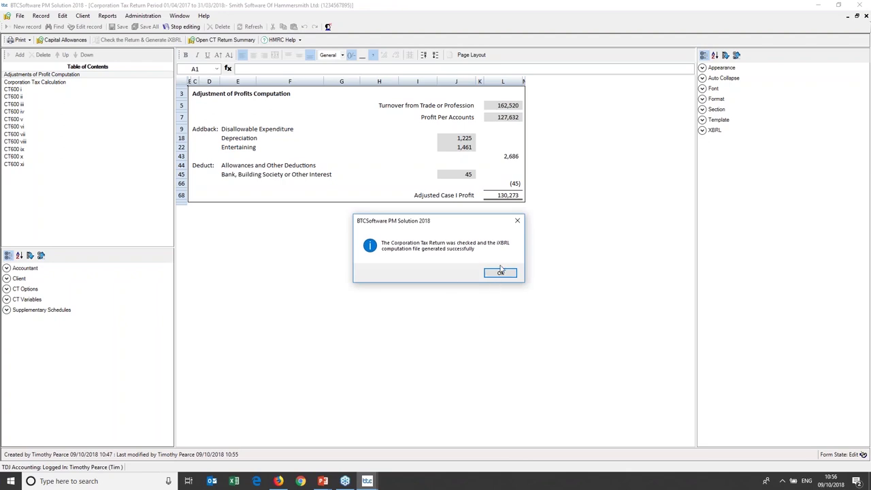
{"action": "left_click", "coordinate": [500, 272]}
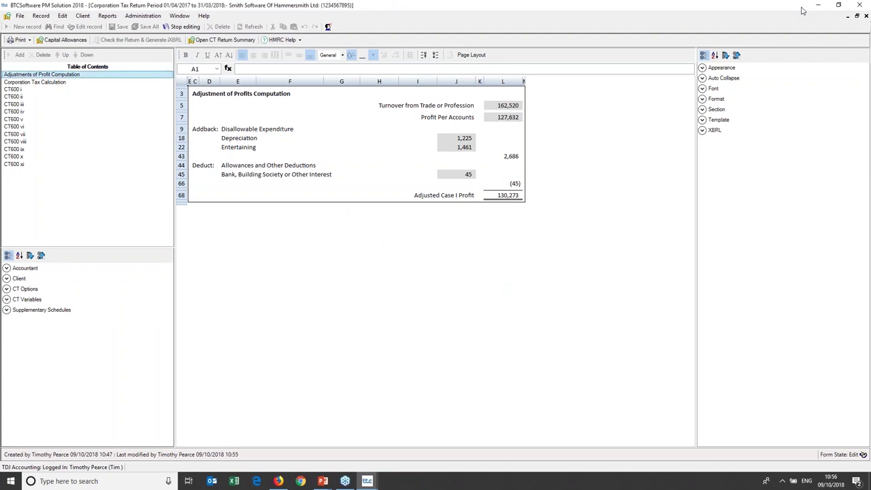
{"action": "left_click", "coordinate": [866, 16]}
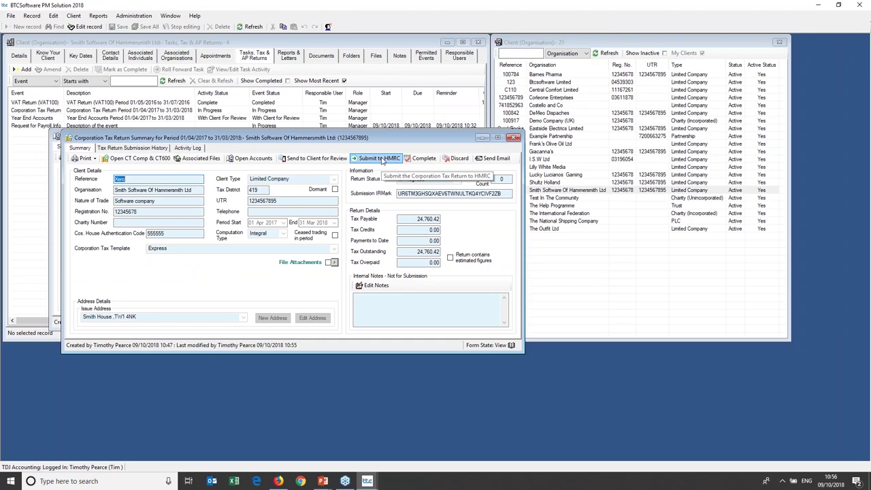
Submit the CT600 to HMRC with client authority, then review the gateway login options after error 1046.
{"action": "left_click", "coordinate": [383, 159]}
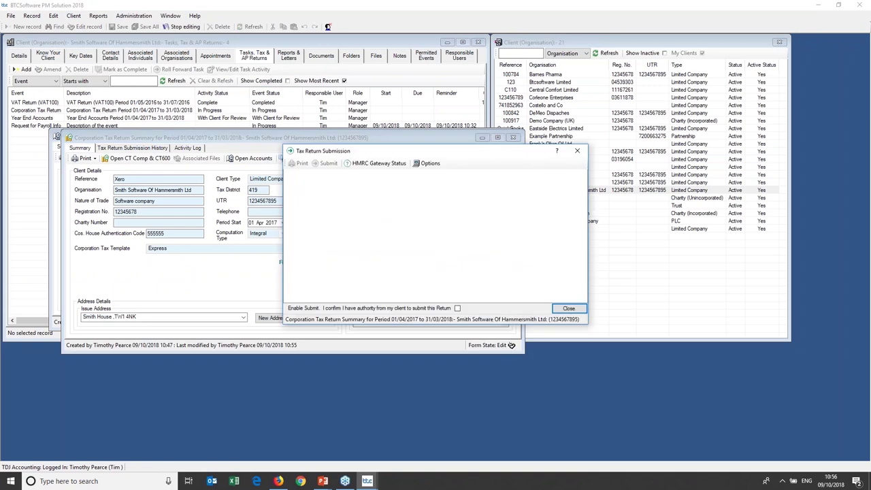
{"action": "left_click", "coordinate": [457, 308]}
{"action": "left_click", "coordinate": [326, 163]}
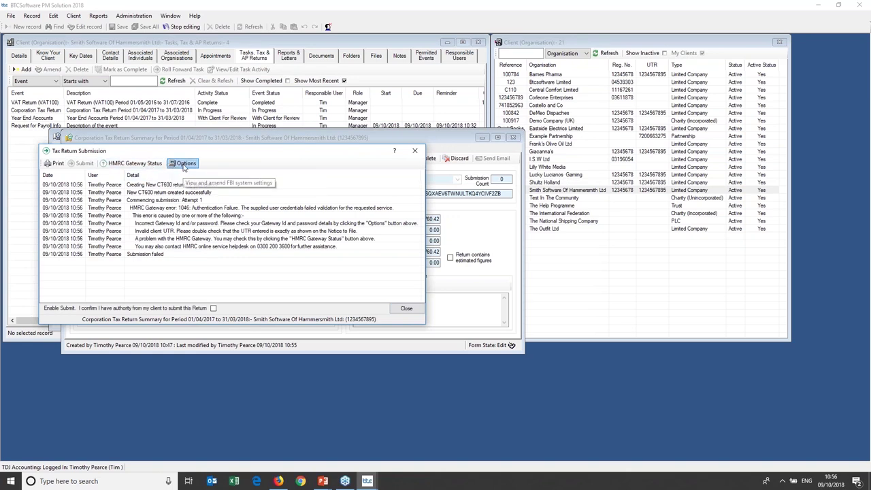
{"action": "left_click", "coordinate": [184, 164]}
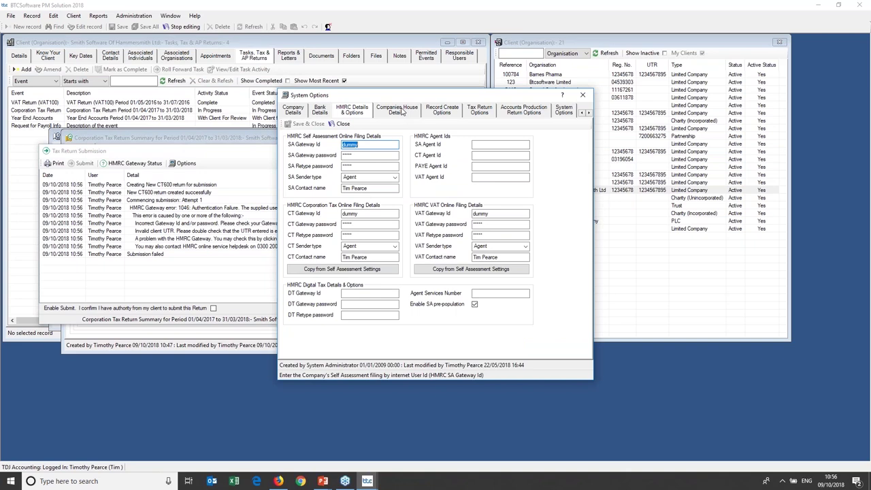
{"action": "left_click", "coordinate": [583, 94]}
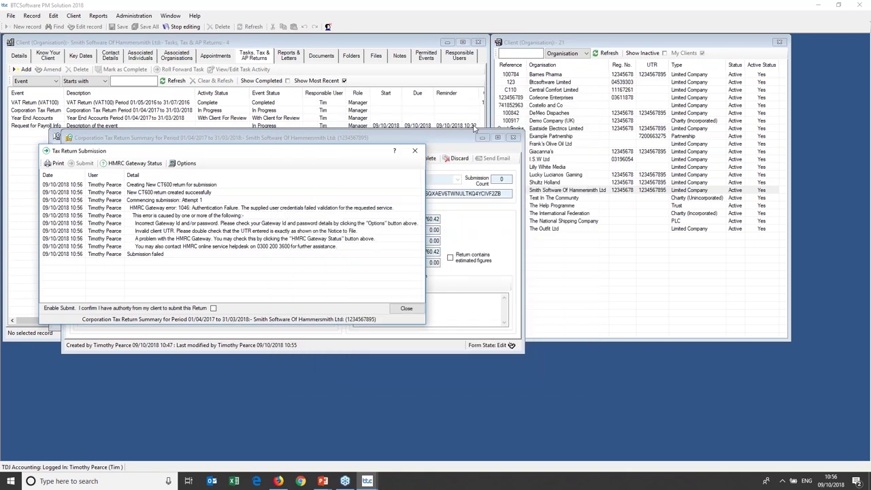